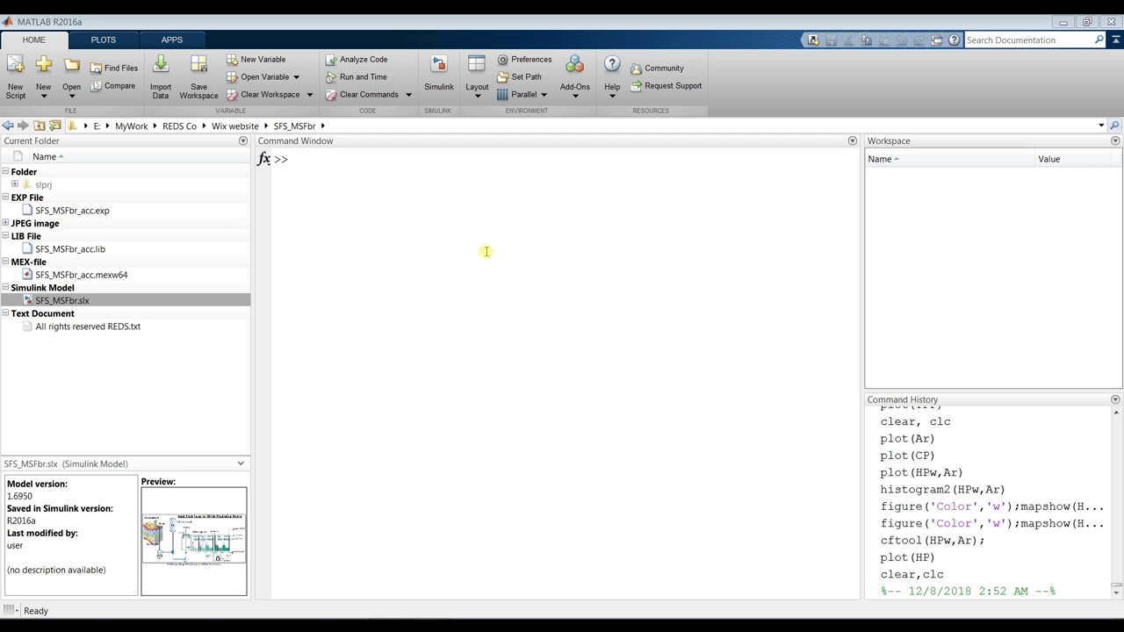
Load SFS_MSFbr.slx from the Current Folder, leaving the current folder unchanged
click(1101, 125)
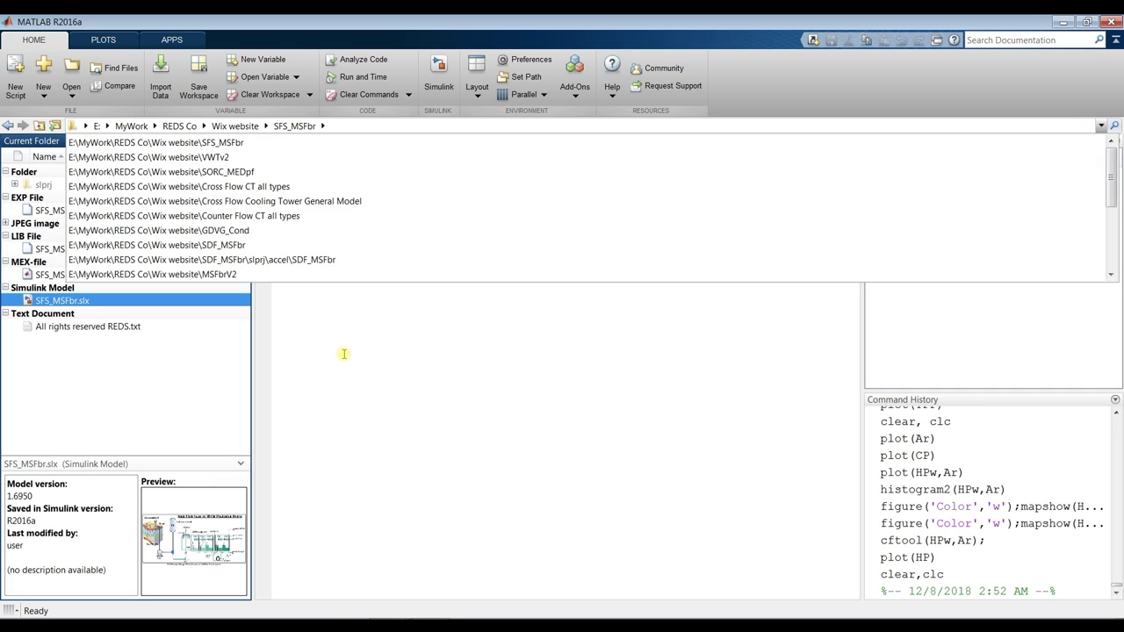
click(276, 308)
click(53, 304)
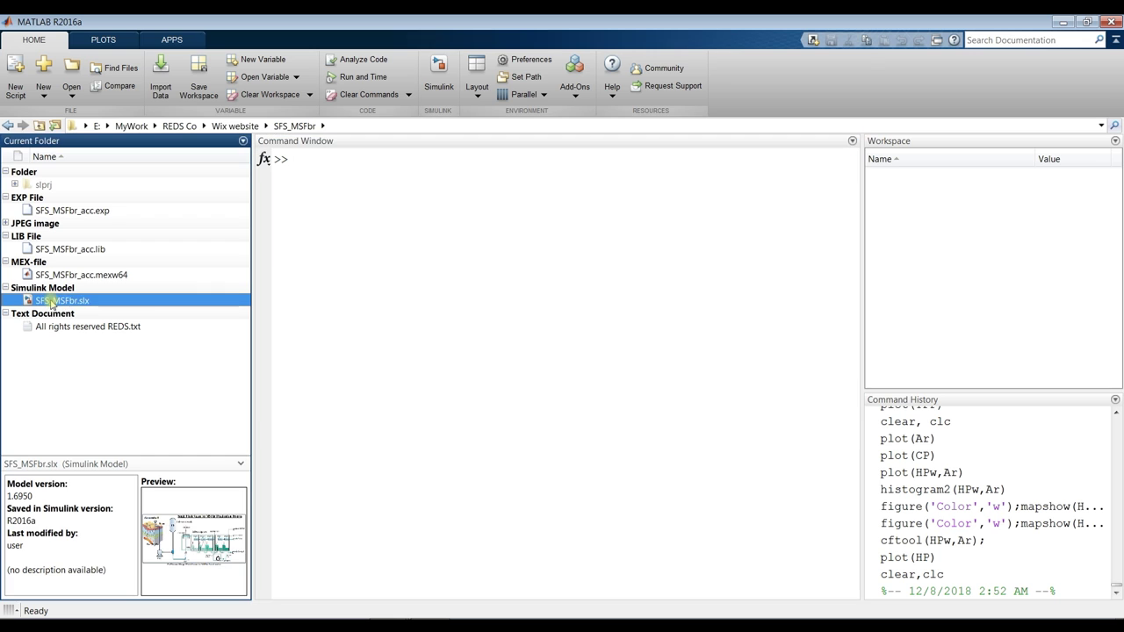
double_click(62, 304)
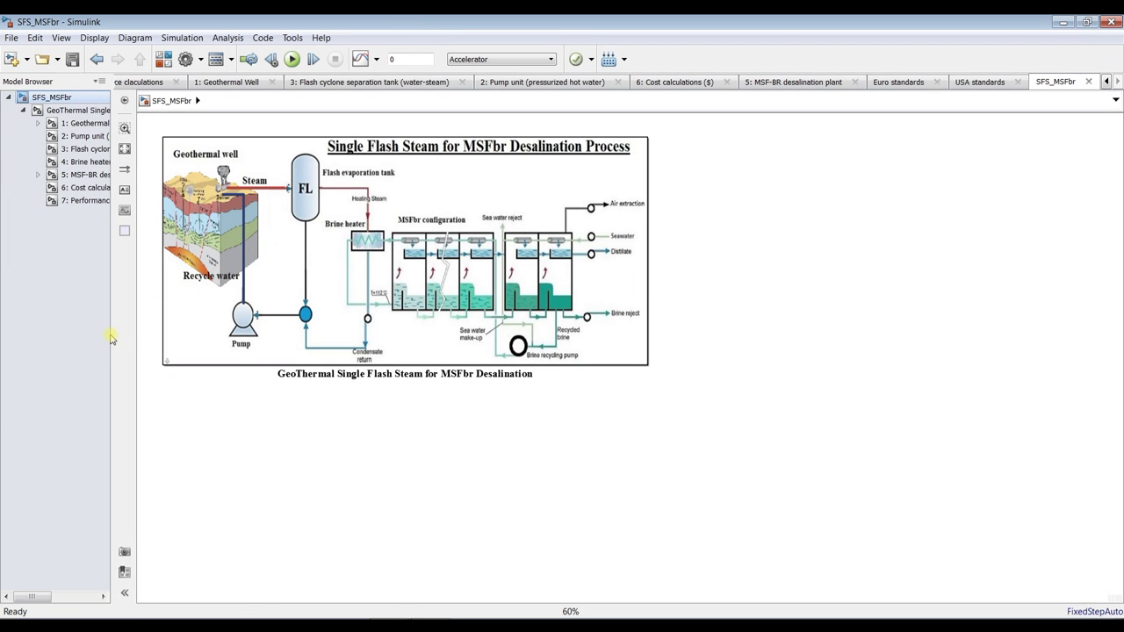
Widen the Model Browser to show all seven subsystem names and zoom the canvas to 80%
drag(111, 334, 193, 334)
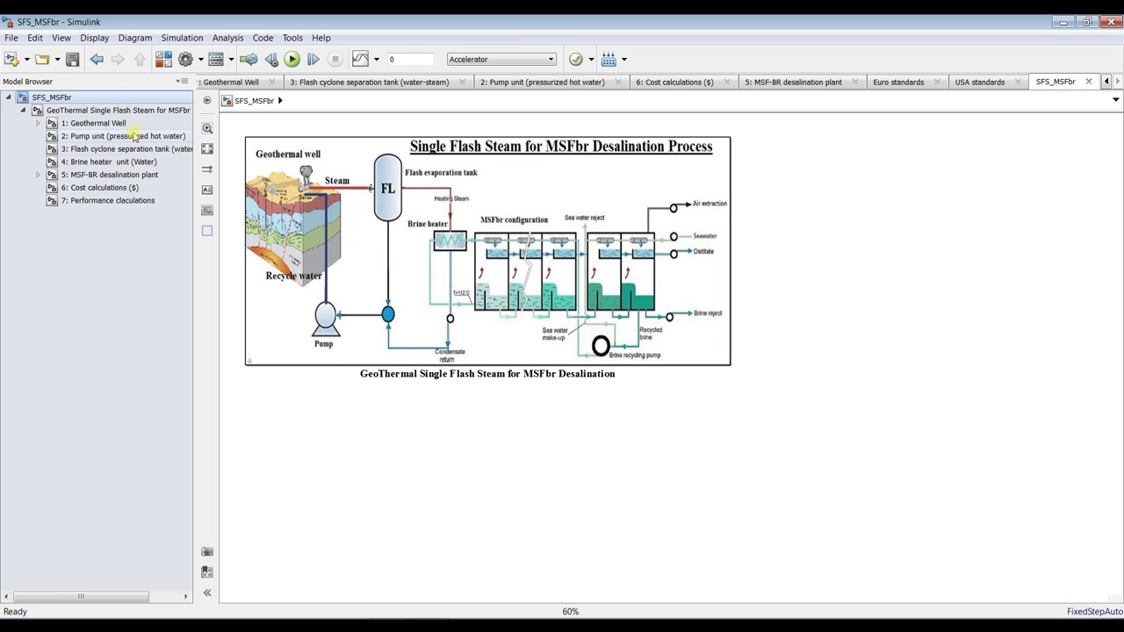
click(62, 38)
mouse_move(176, 162)
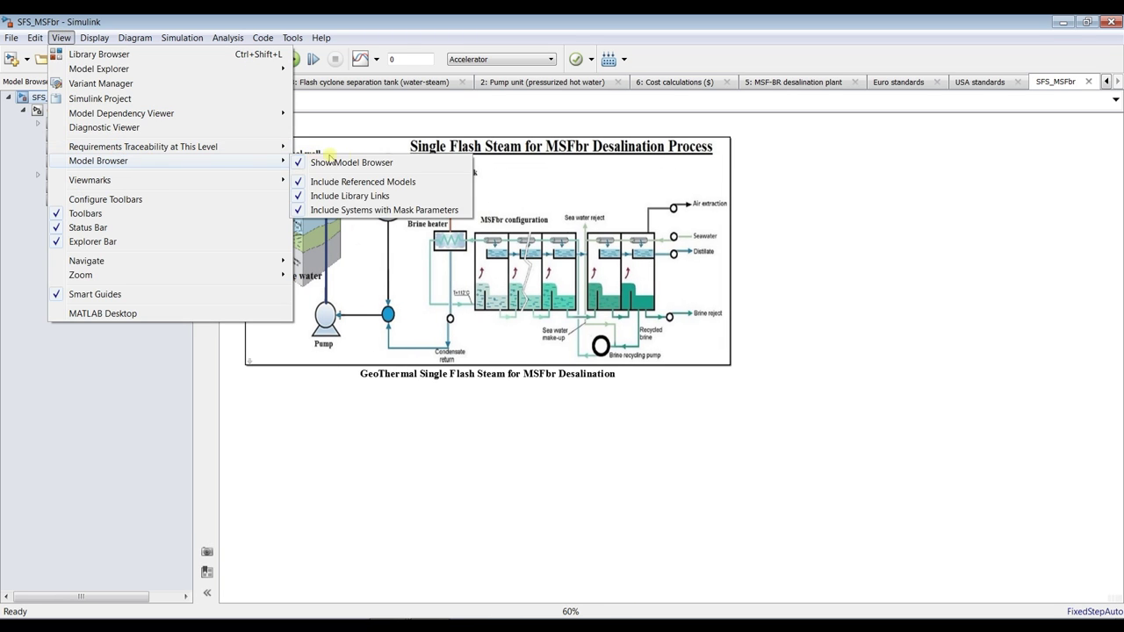
click(261, 492)
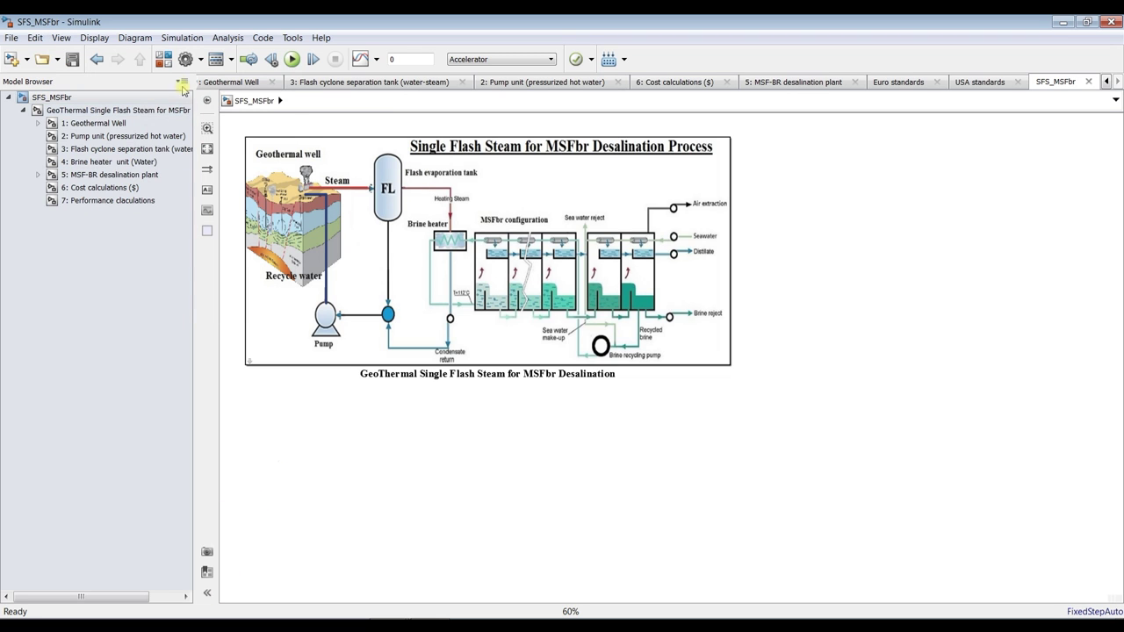
right_click(180, 84)
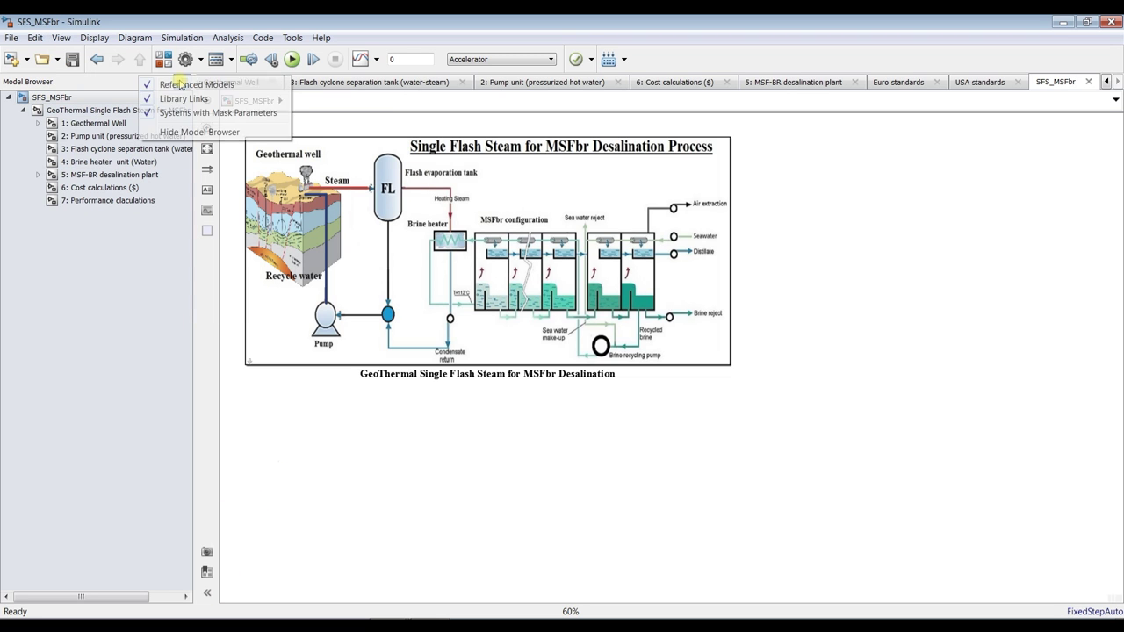
click(289, 460)
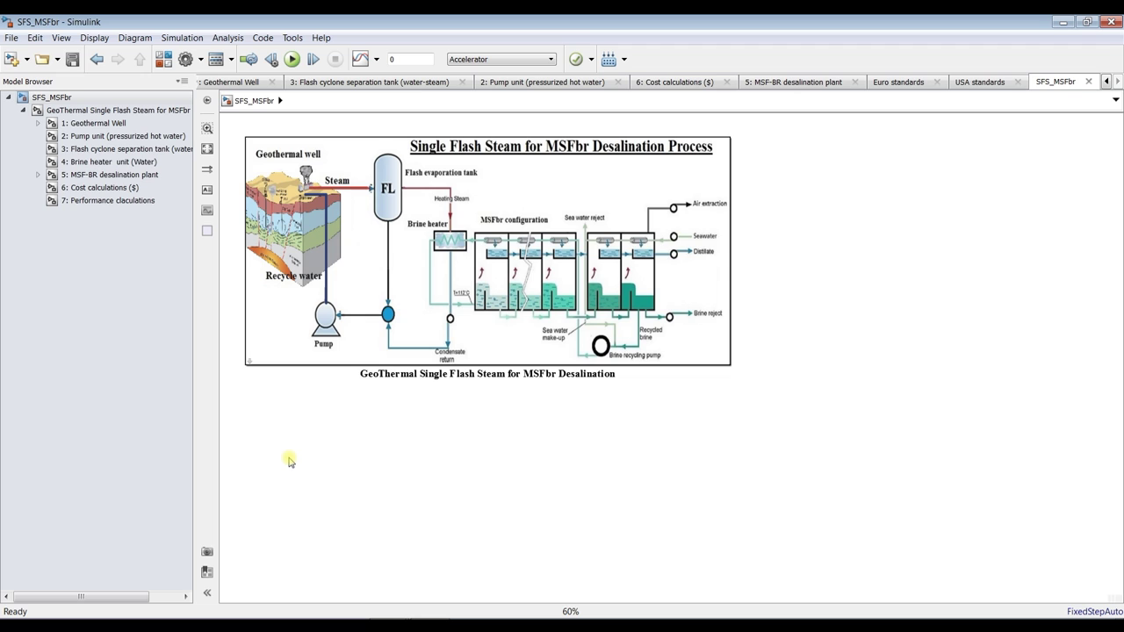
scroll(232, 131, up, 1)
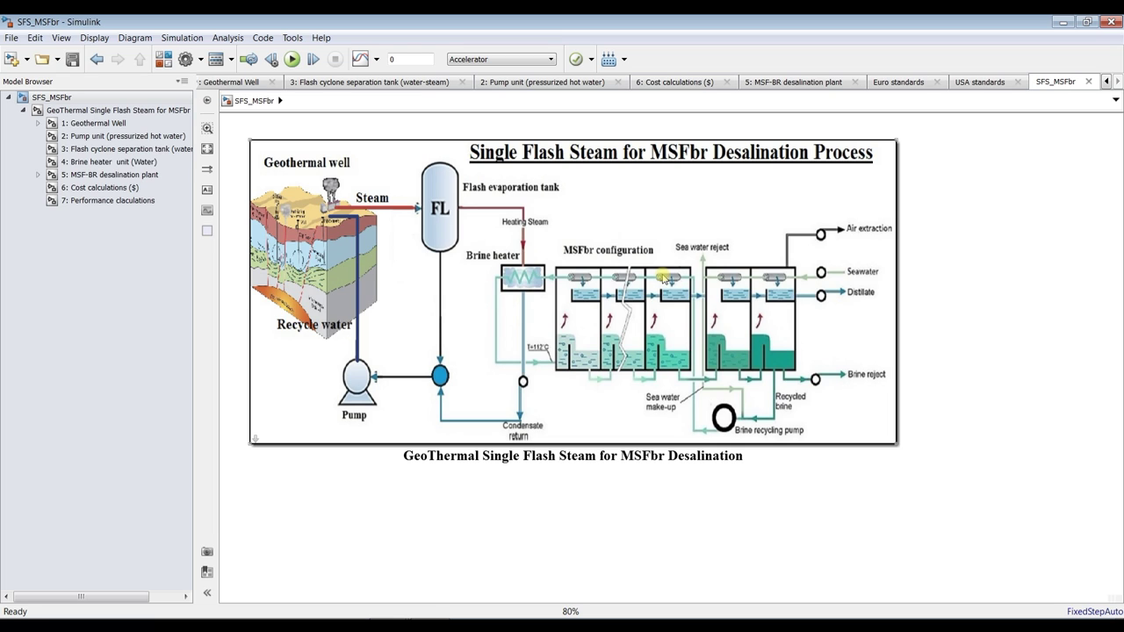
double_click(346, 162)
Close the plant block's mask description and move the process diagram block up and left
drag(193, 255, 496, 137)
click(410, 372)
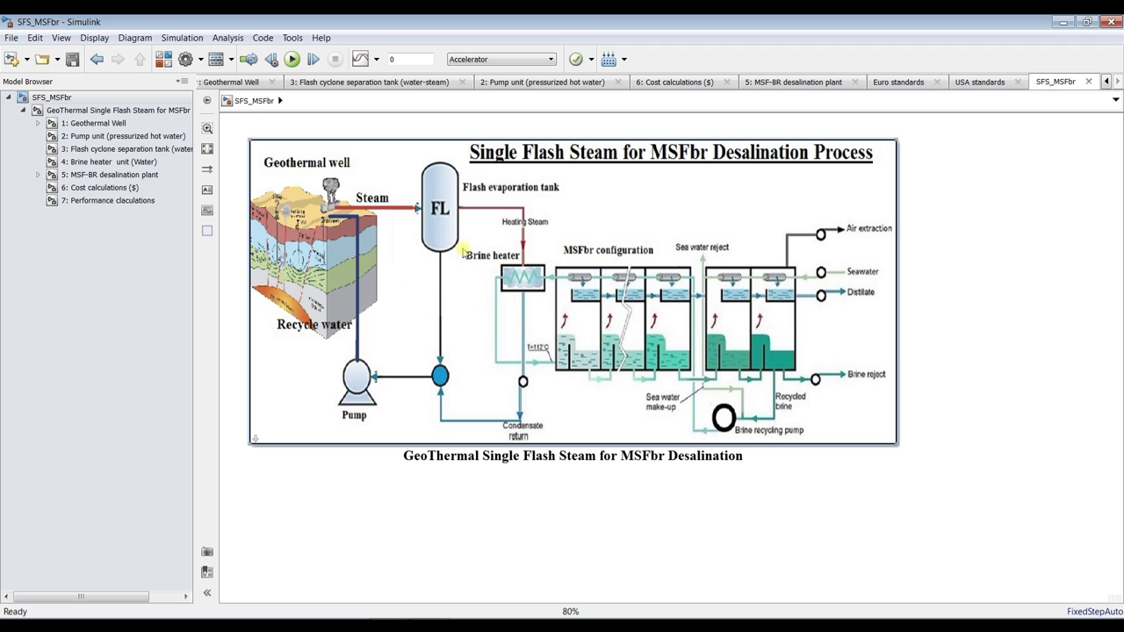
scroll(269, 217, up, 2)
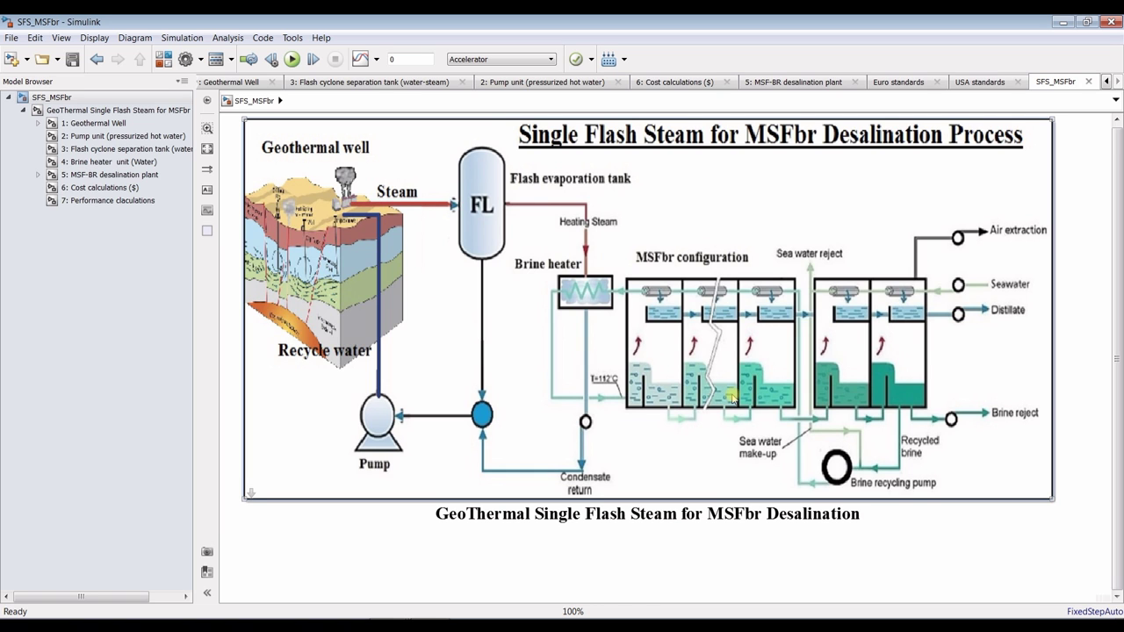
scroll(657, 343, down, 2)
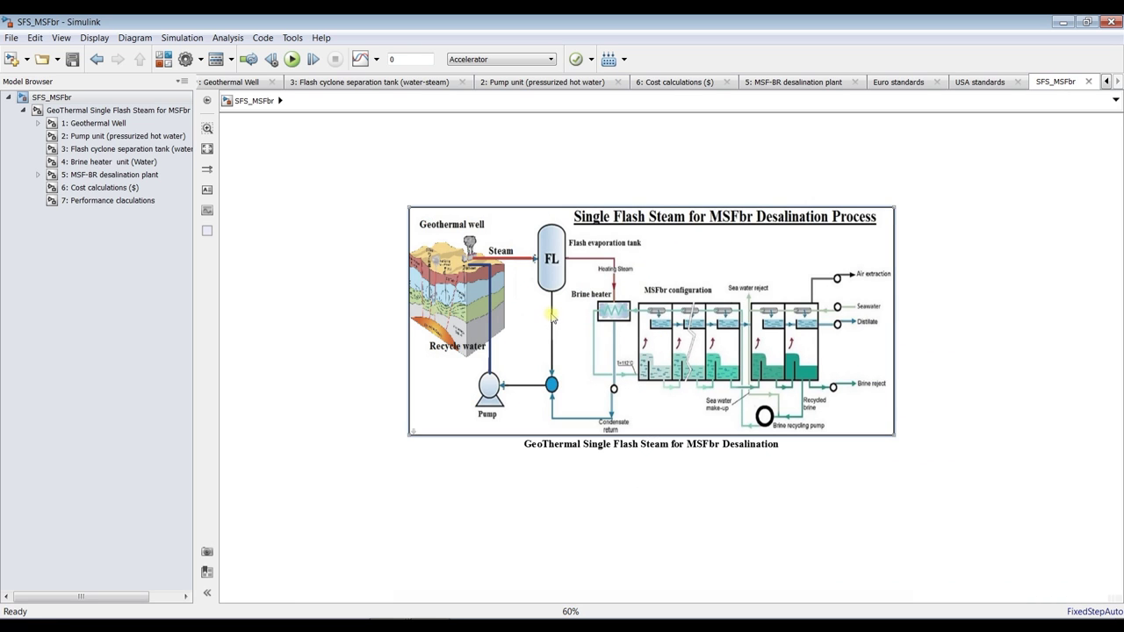
drag(552, 318, 470, 242)
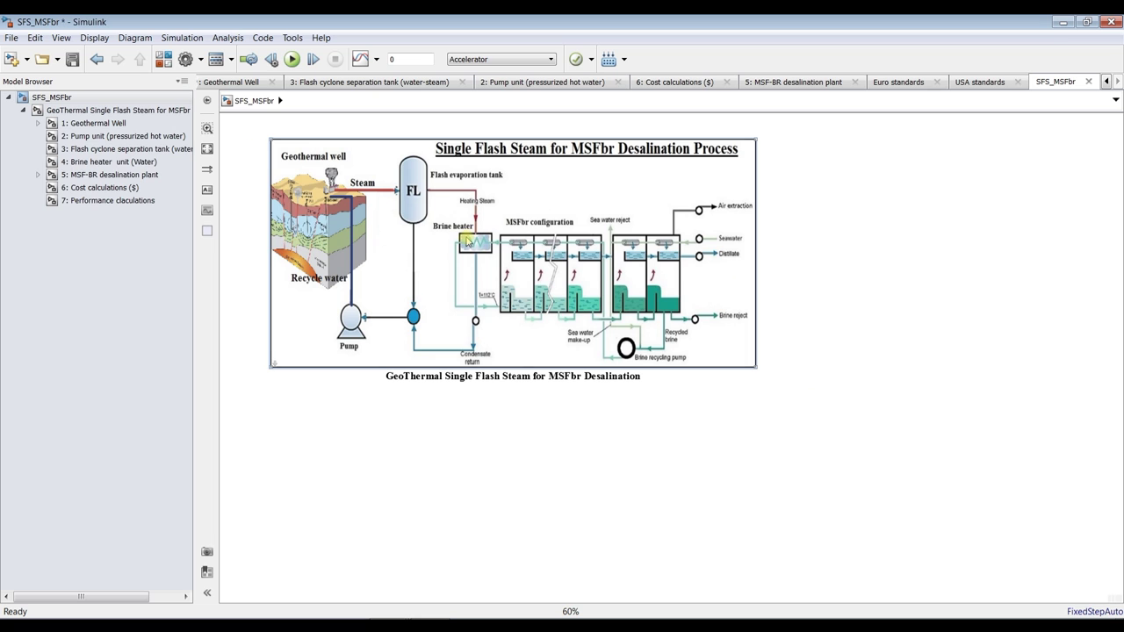
Inspect the flash cyclone tank, Geothermal Well and Pump unit blocks in the GeoThermal subsystem
click(112, 109)
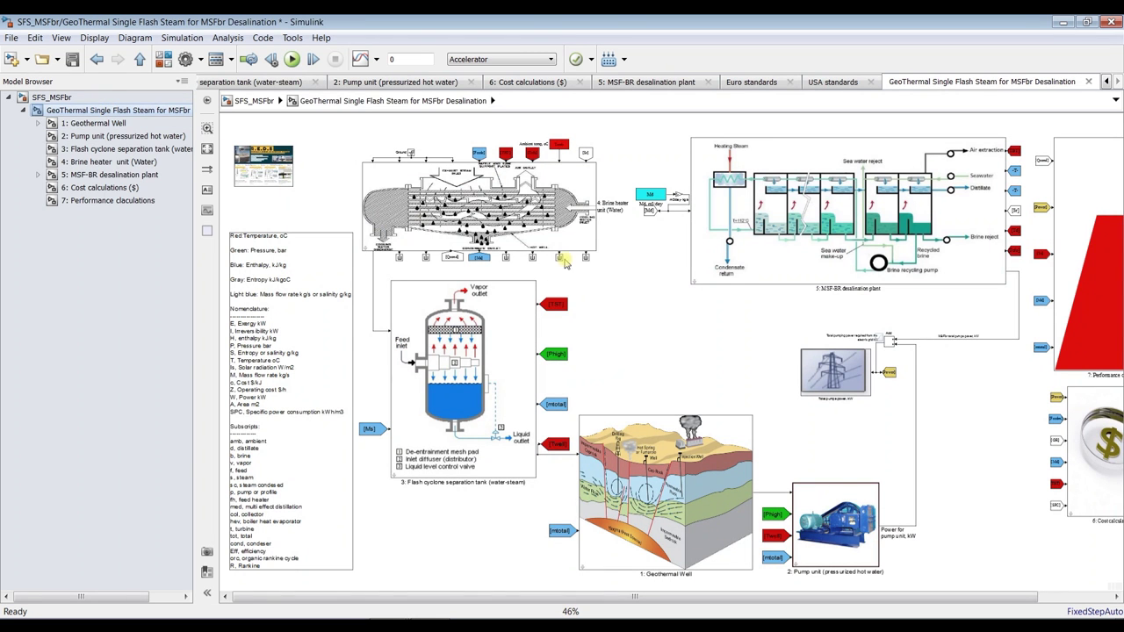
click(473, 308)
scroll(473, 308, down, 1)
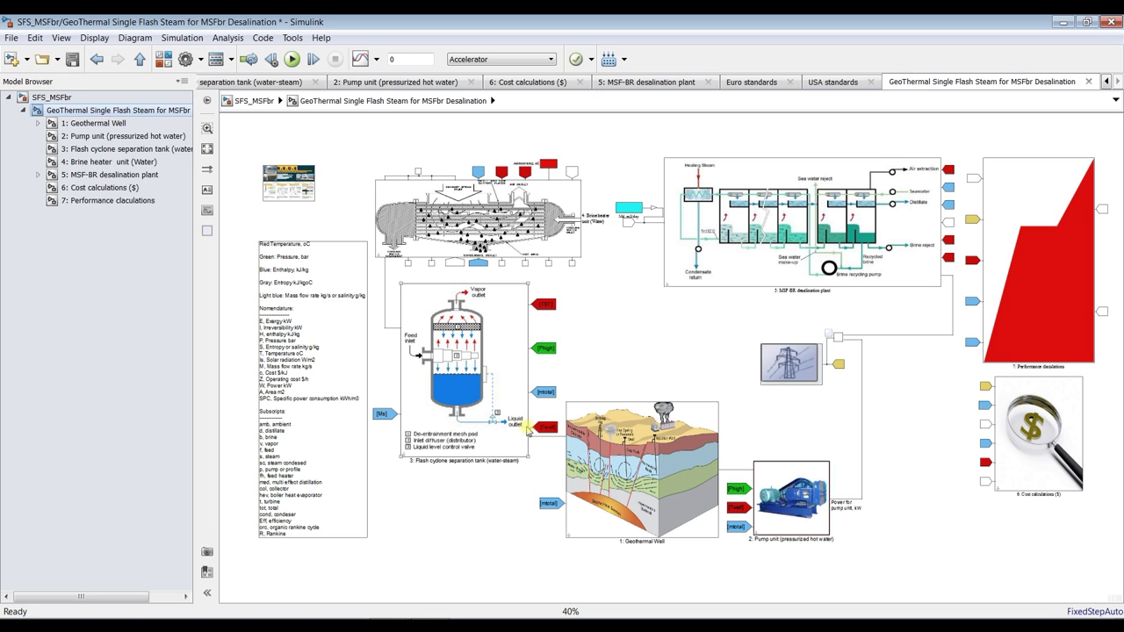
click(653, 458)
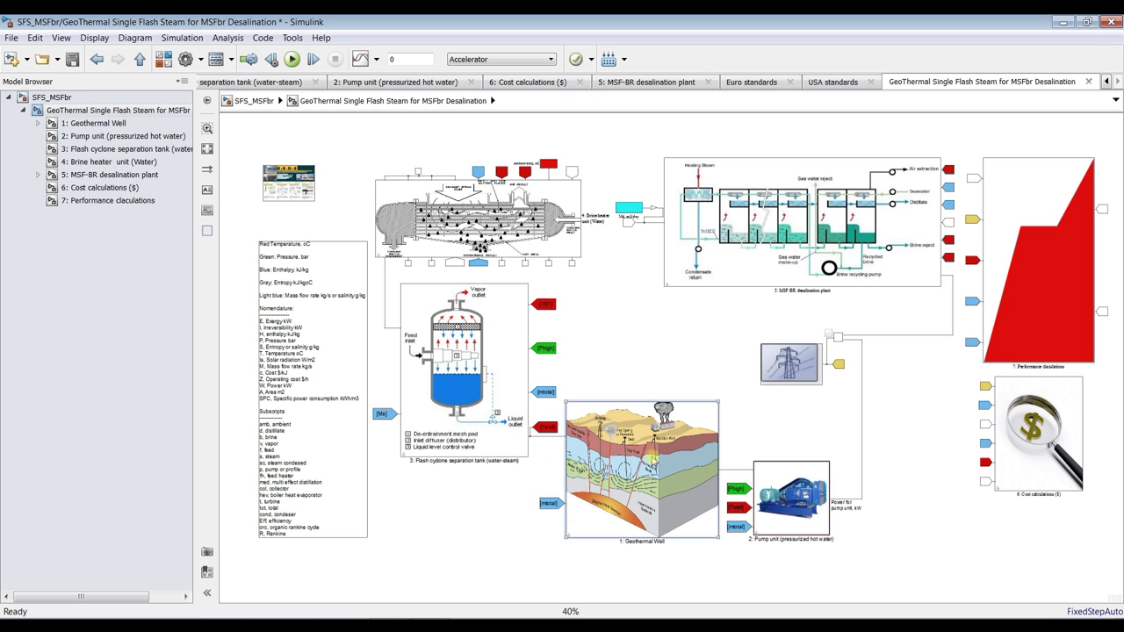
click(801, 486)
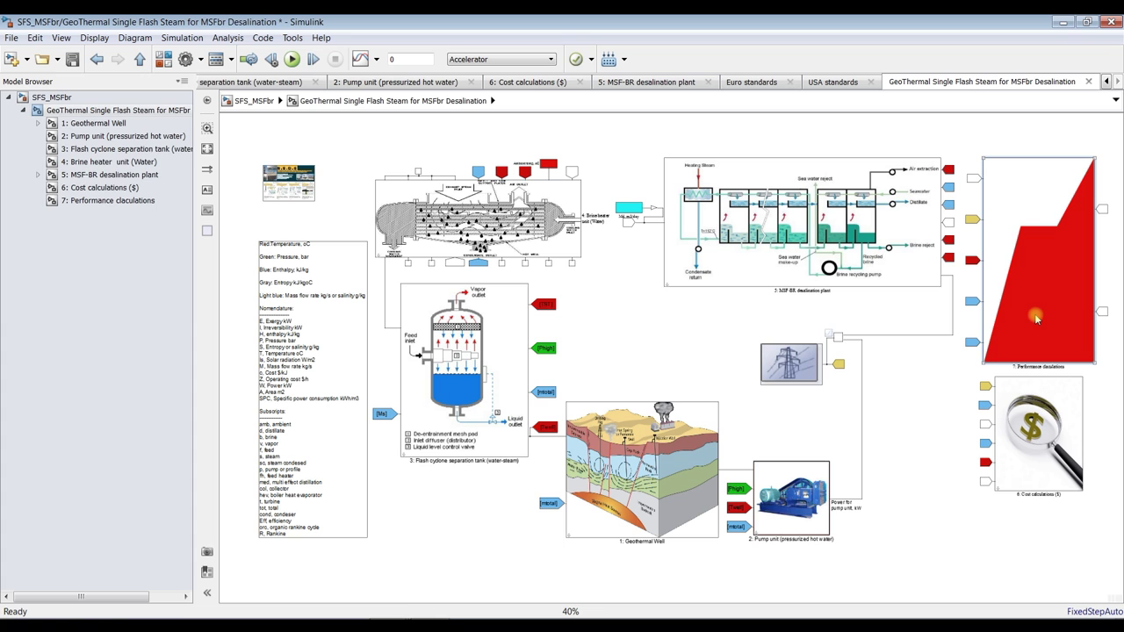
Browse the Geothermal Well and Flash cyclone subsystems, then return to the top-level SFS_MSFbr diagram
click(108, 124)
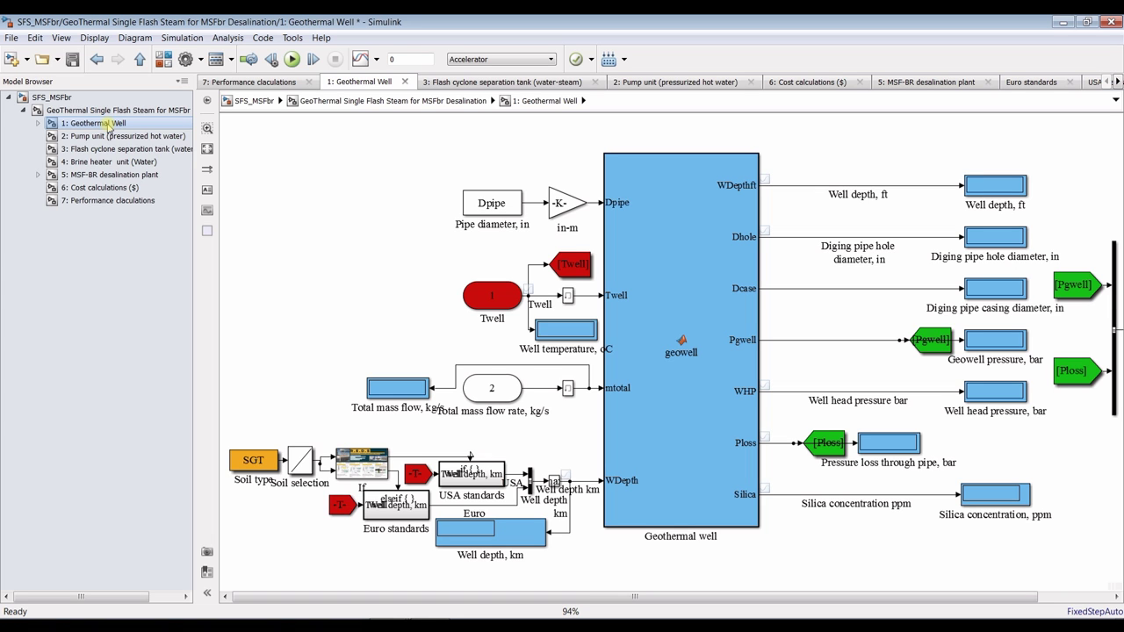
click(101, 151)
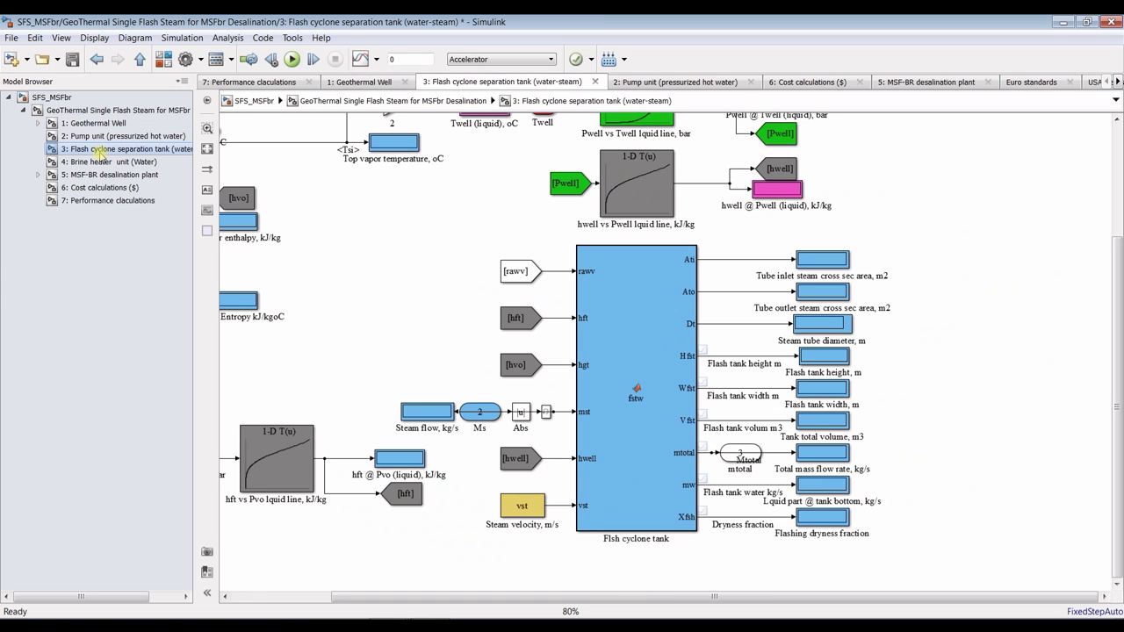
click(86, 109)
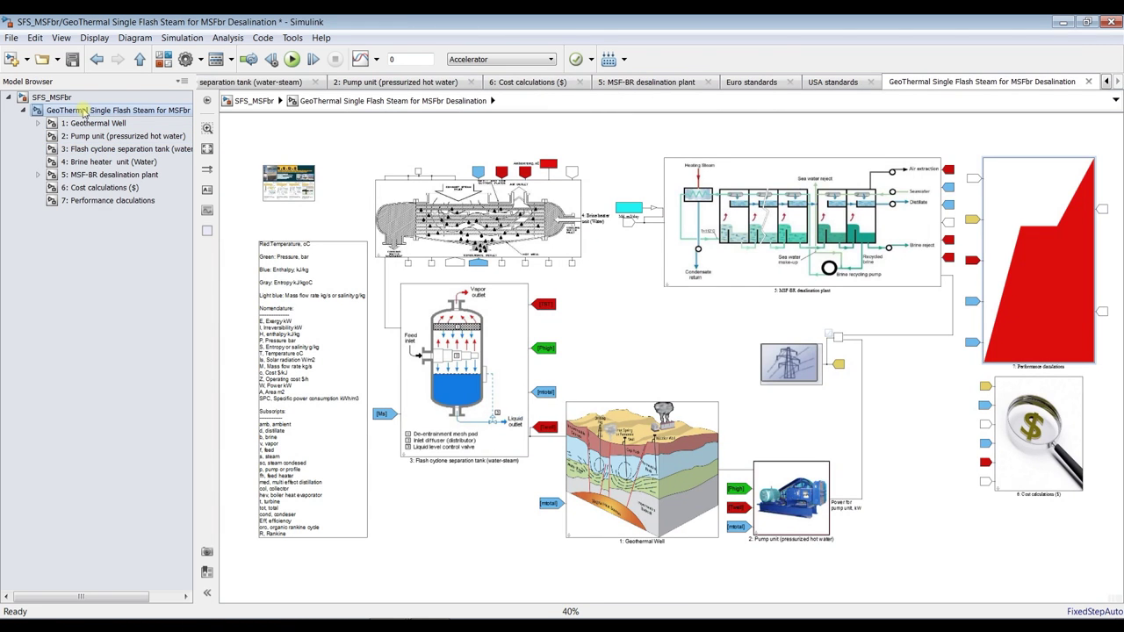
click(60, 99)
Change Total plant productivity from 1500 to 5000 m3/day, keeping ambient temperature at 25.0 oC
double_click(349, 172)
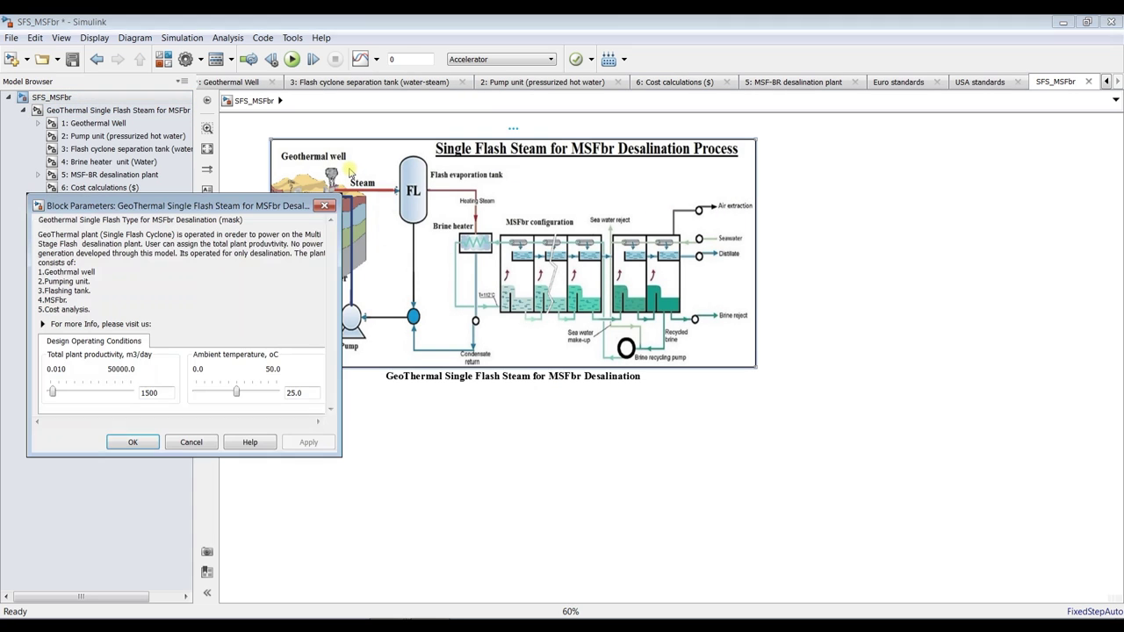
drag(158, 209, 736, 146)
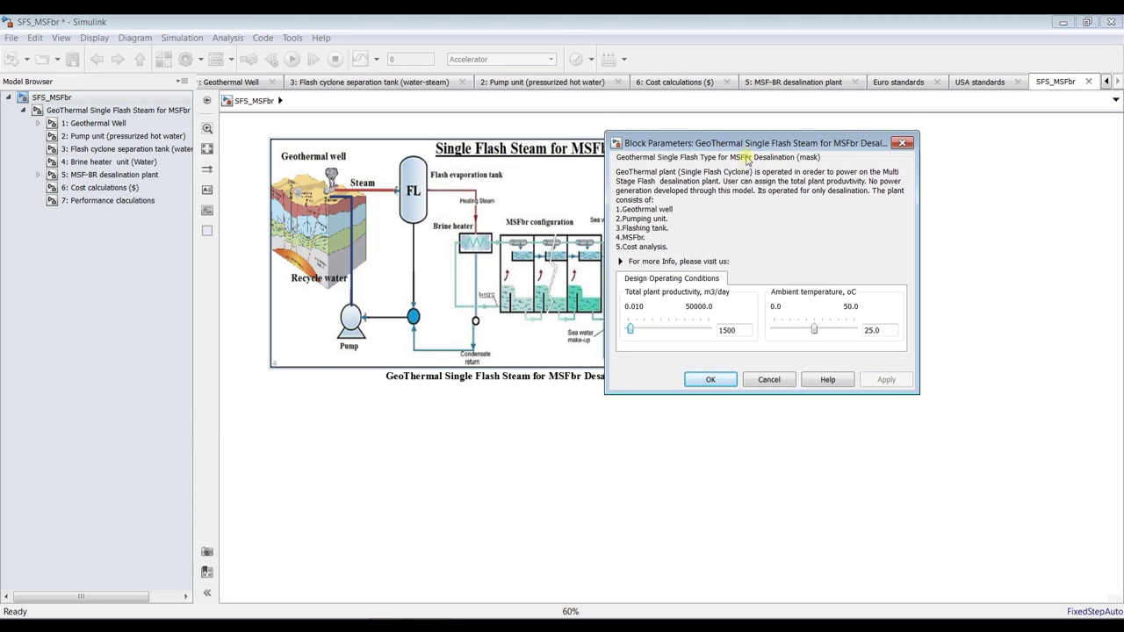
click(705, 264)
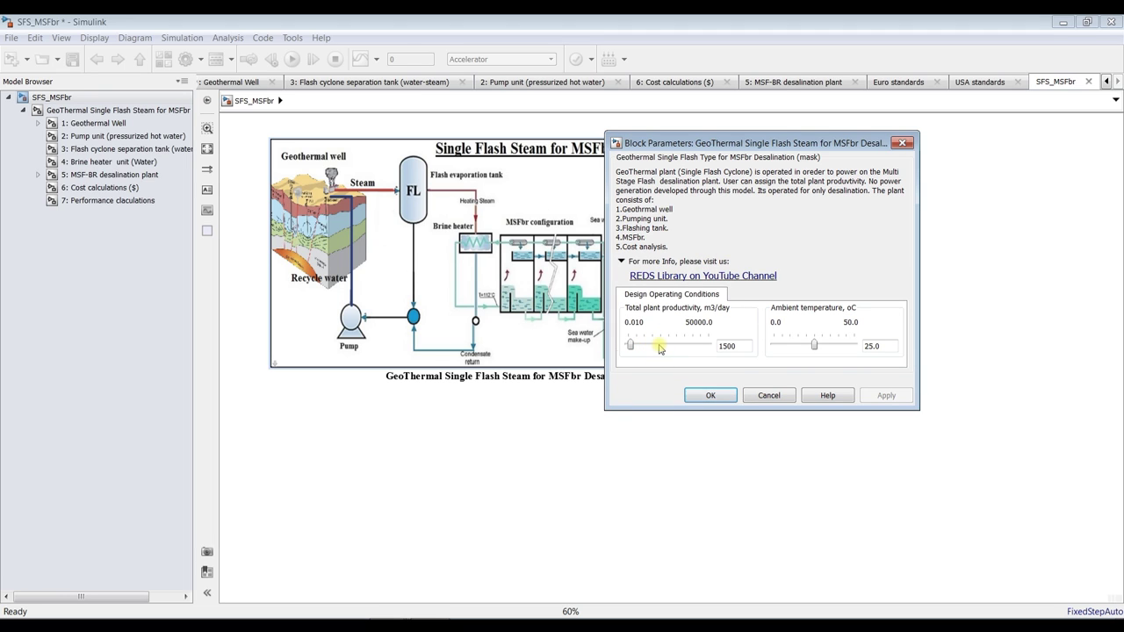
double_click(877, 348)
double_click(744, 346)
text(5)
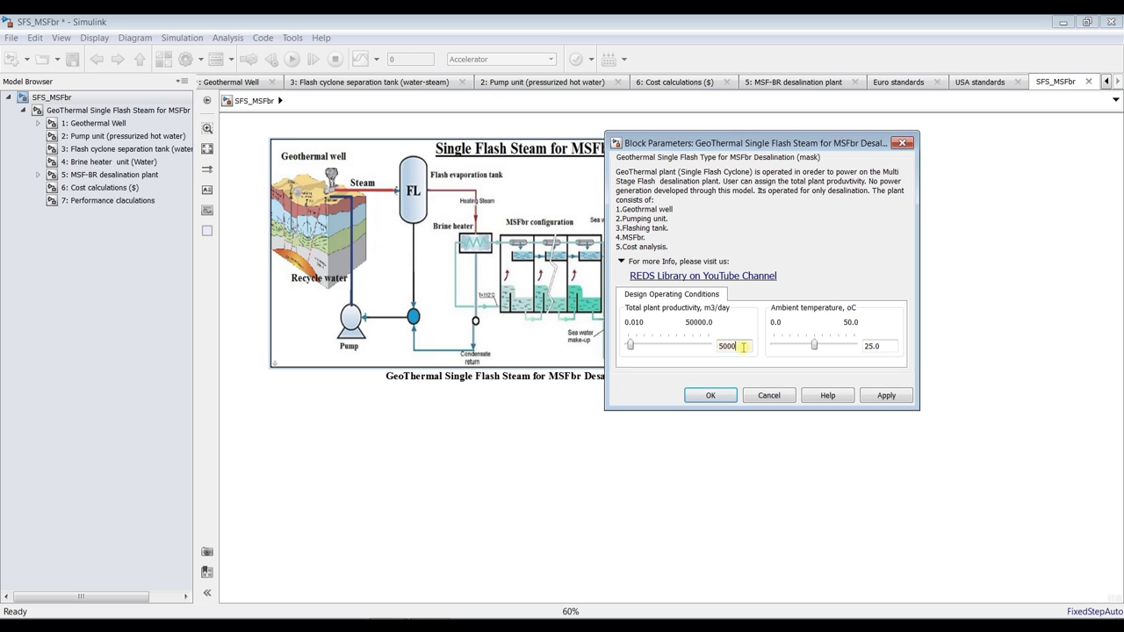
click(878, 397)
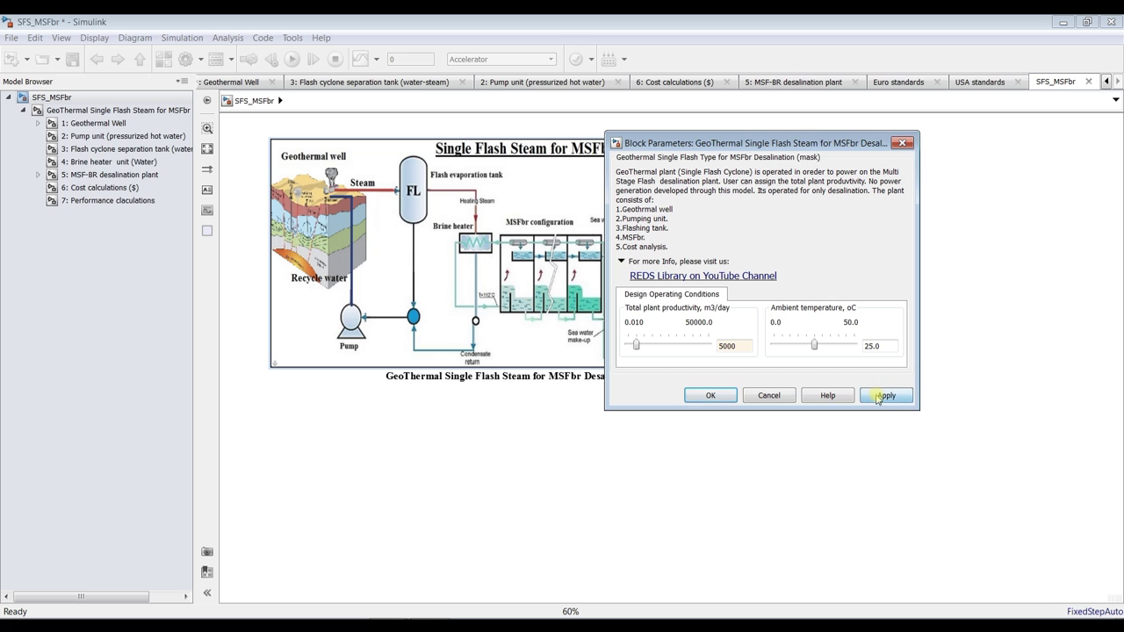
click(713, 396)
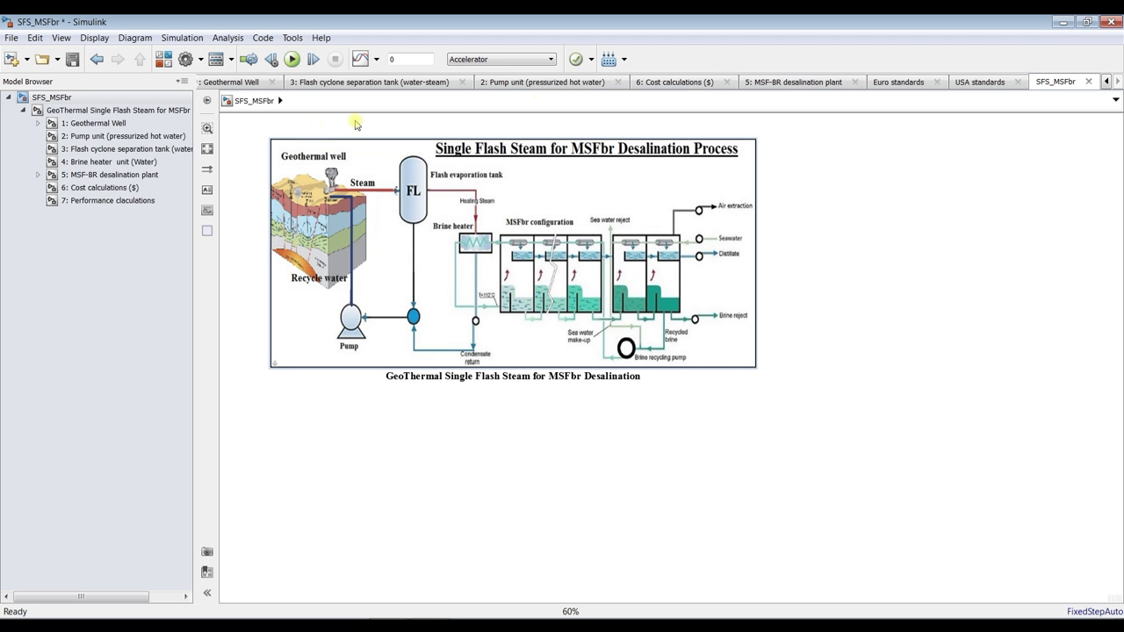
Review the flash cyclone separation tank parameters in the GeoThermal subsystem without changes
click(101, 112)
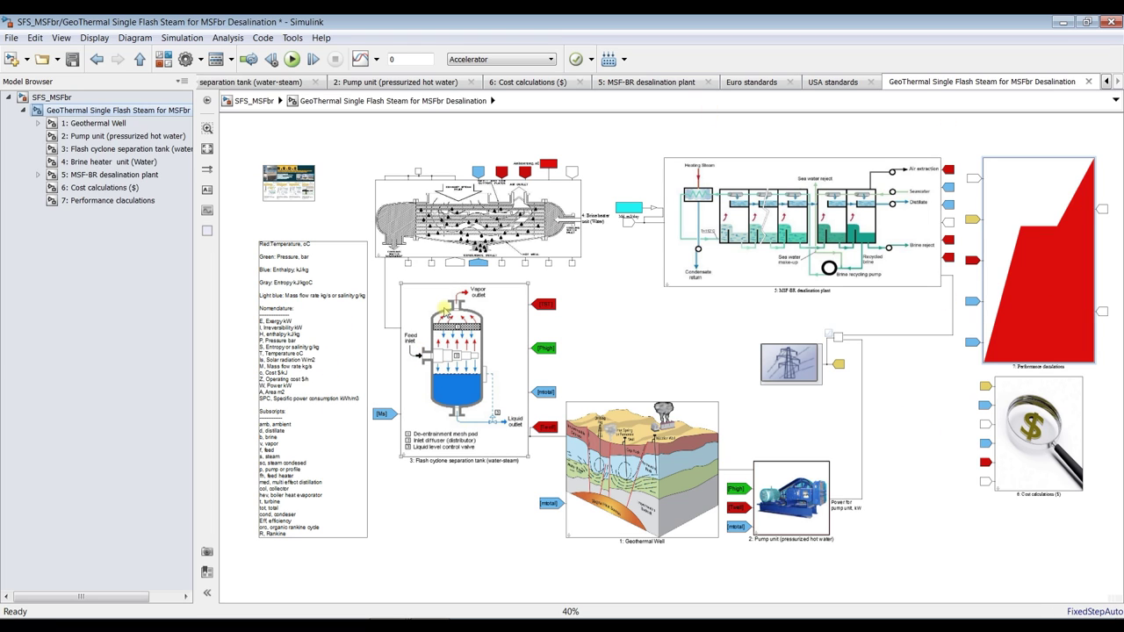
double_click(445, 312)
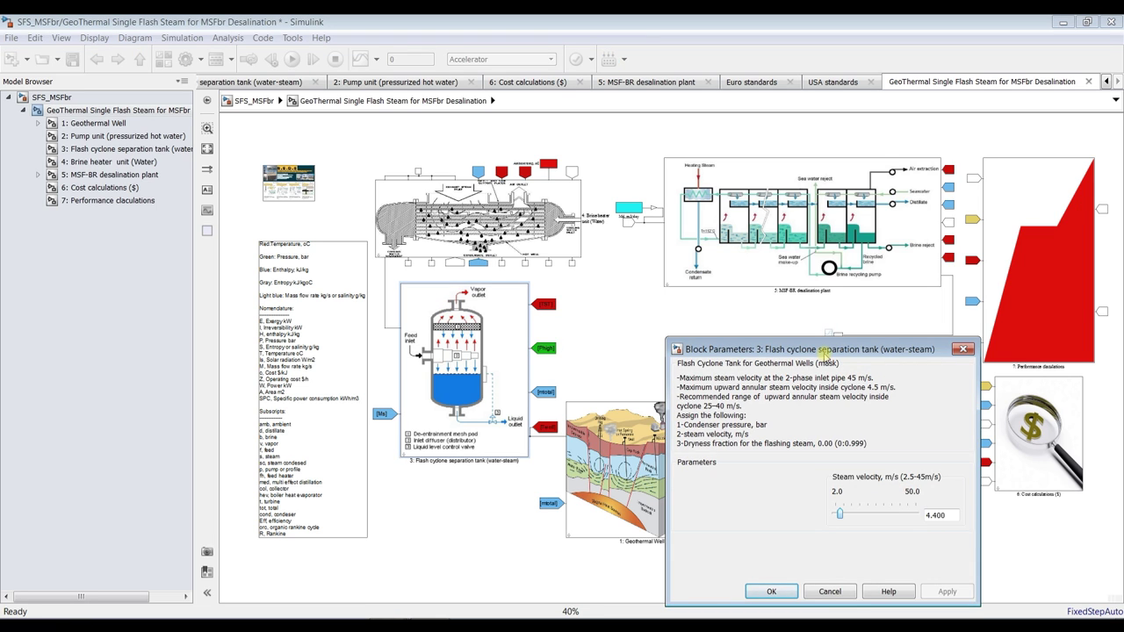
drag(826, 351, 755, 242)
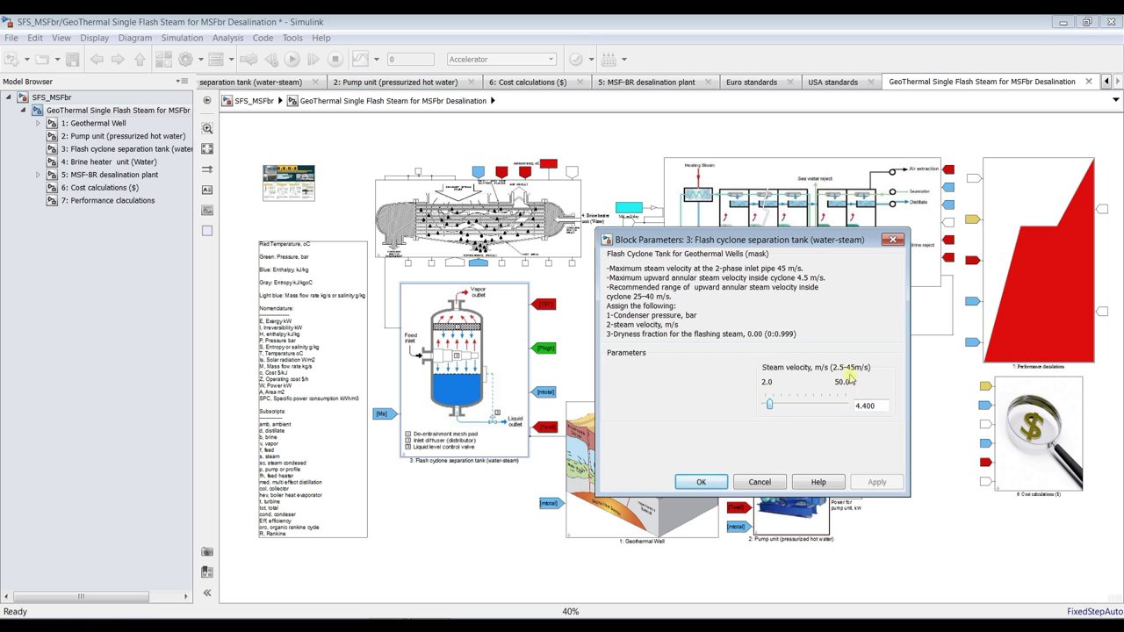
click(724, 482)
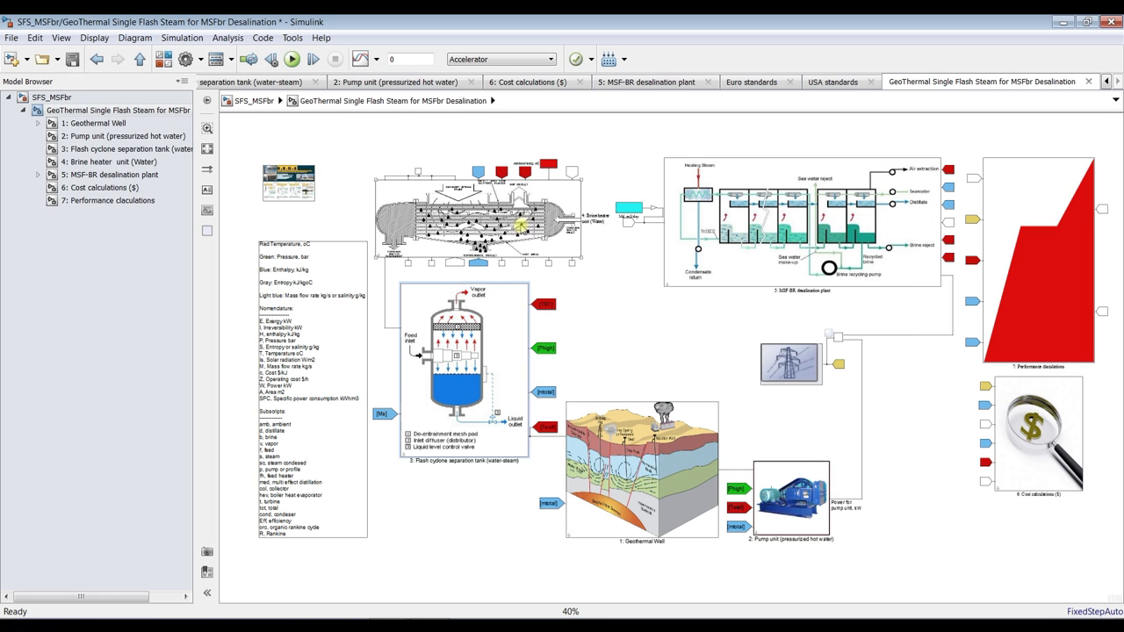
Set the brine heater effectiveness to 0.7 and apply it
double_click(510, 219)
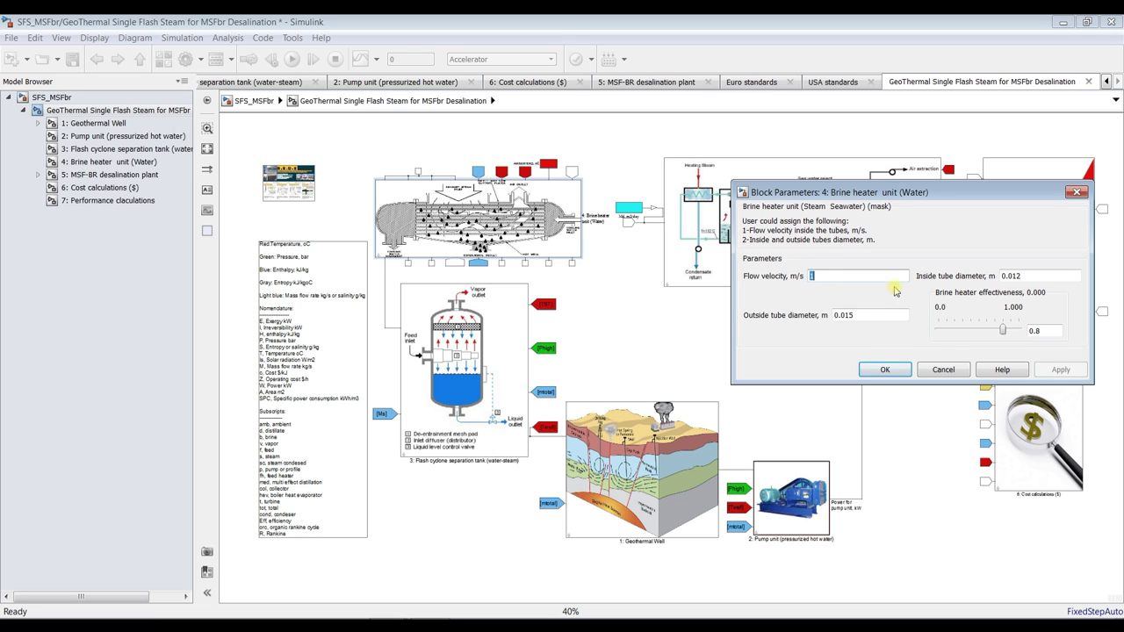
double_click(1036, 274)
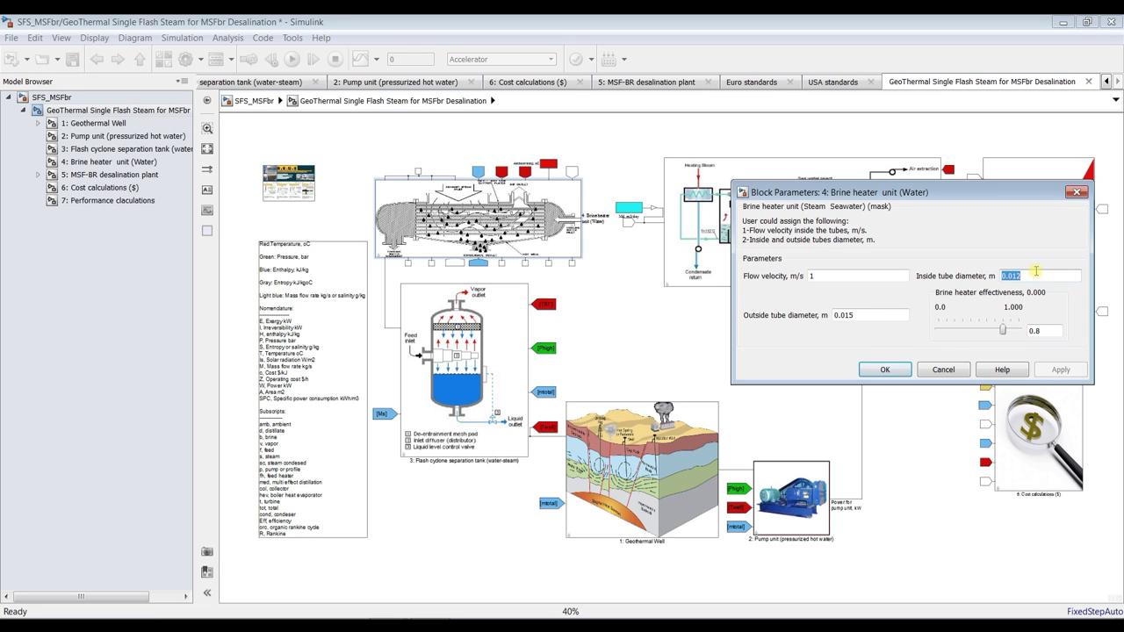
double_click(1052, 330)
text(7)
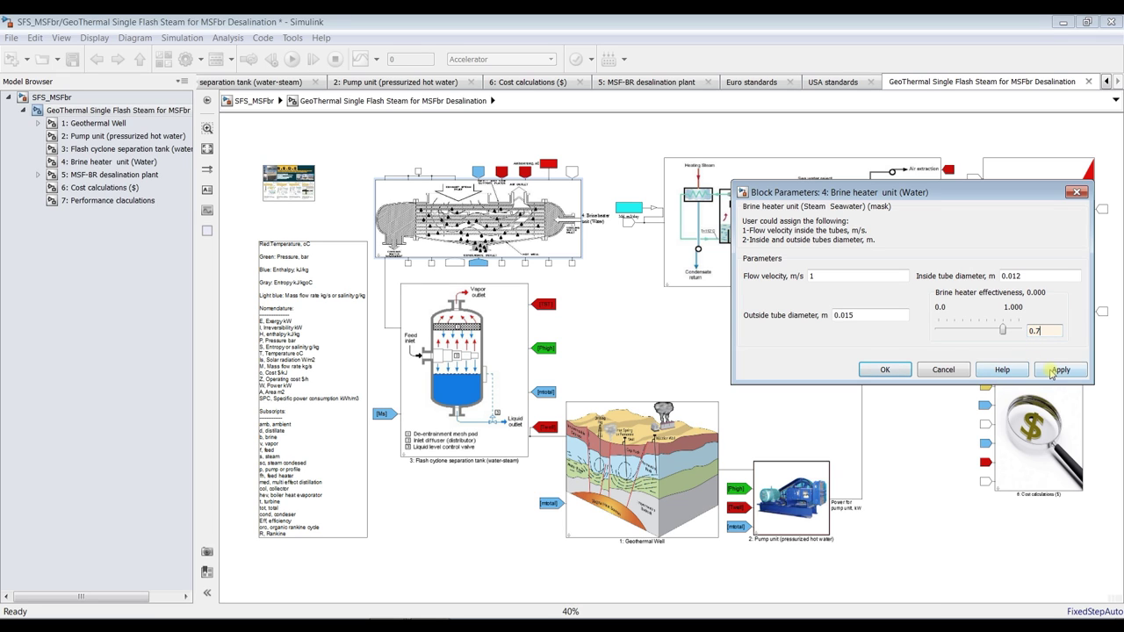
click(1053, 373)
click(894, 370)
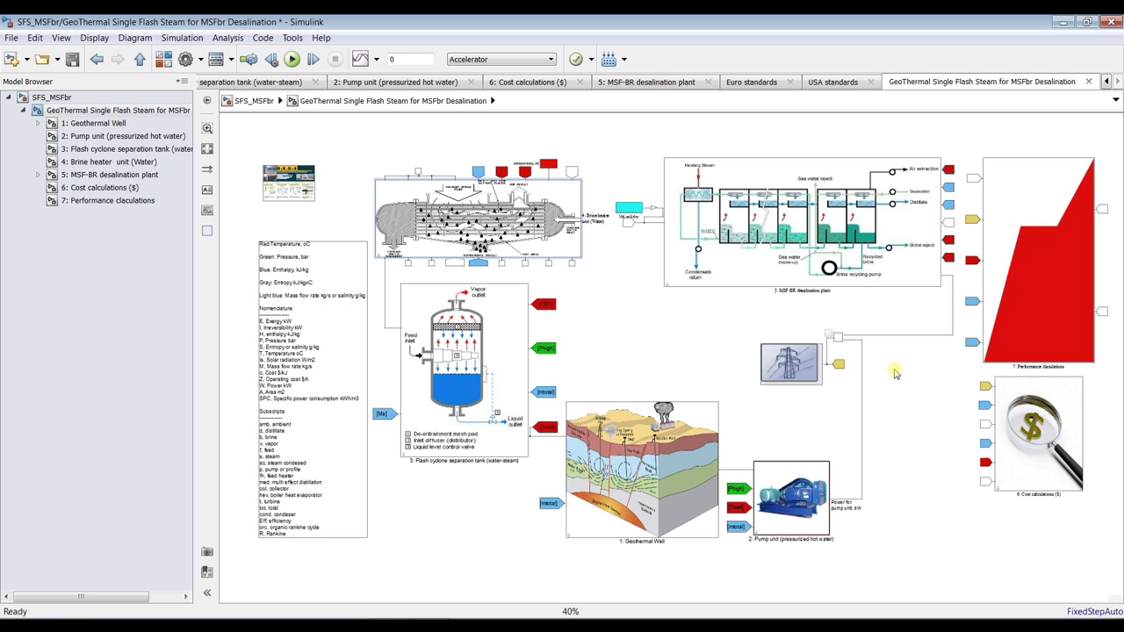
Set the MSF-BR top brine temperature to 110 and last stage brine temperature to 40
click(731, 187)
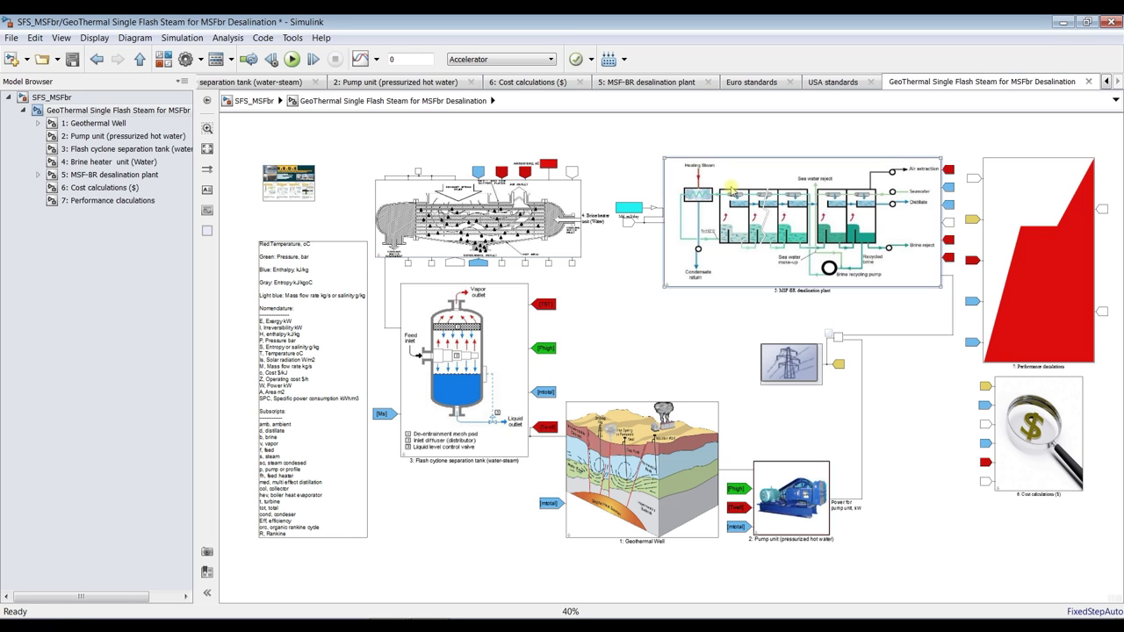
double_click(731, 187)
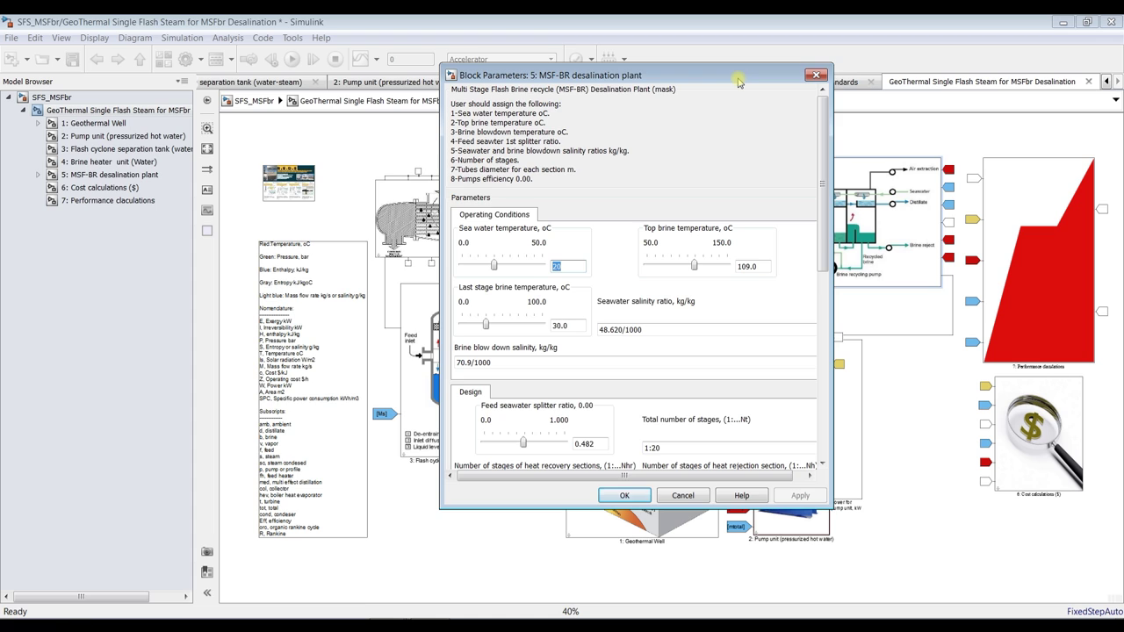
drag(738, 81, 454, 84)
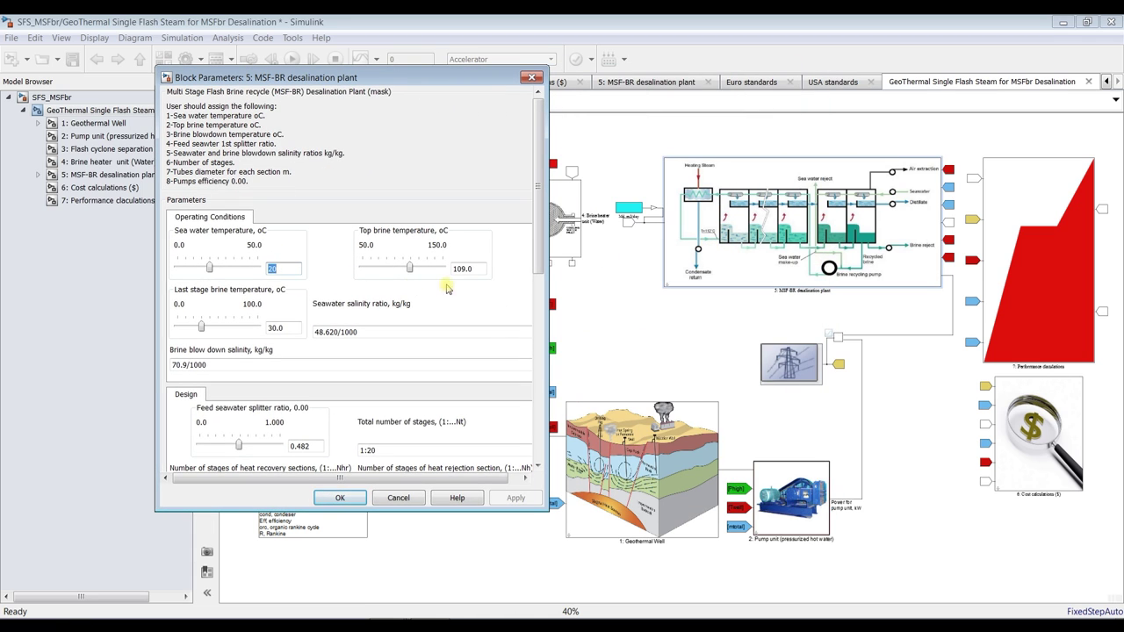
double_click(469, 269)
text(110)
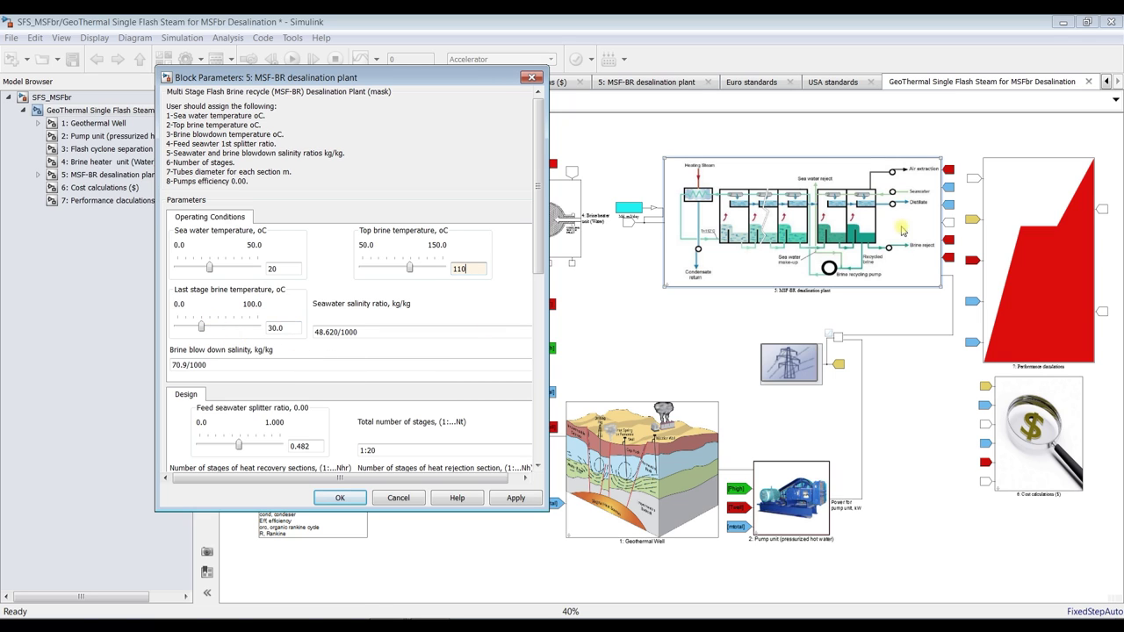
double_click(294, 326)
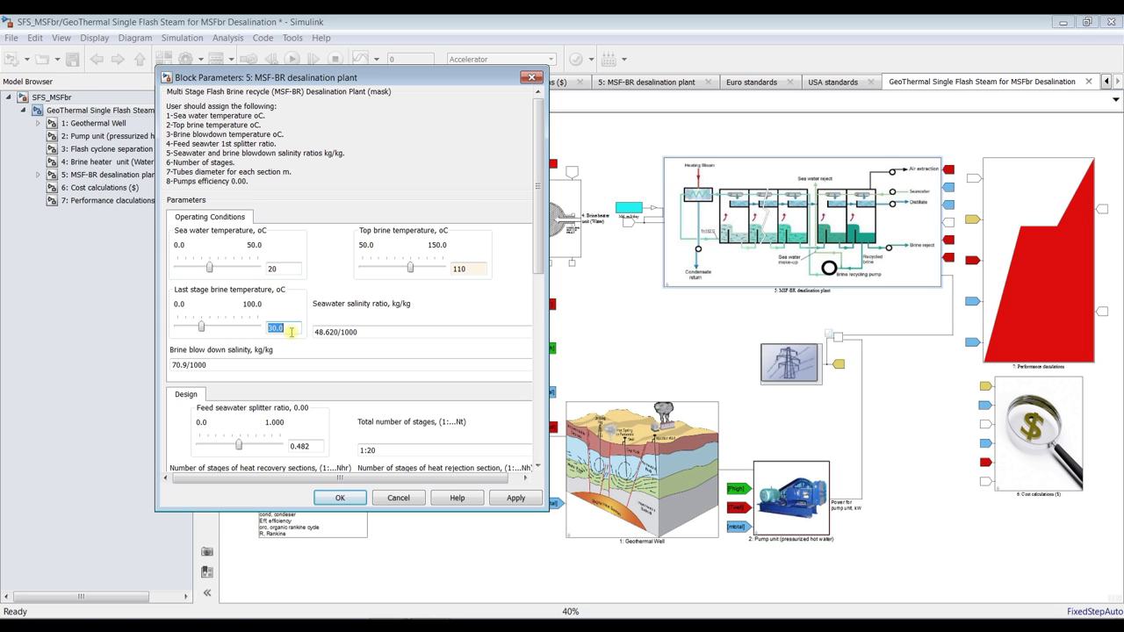
text(40)
Review salinity values, splitter ratio 0.482, and stage layout 1:20, 1:17 and 1:3
double_click(380, 331)
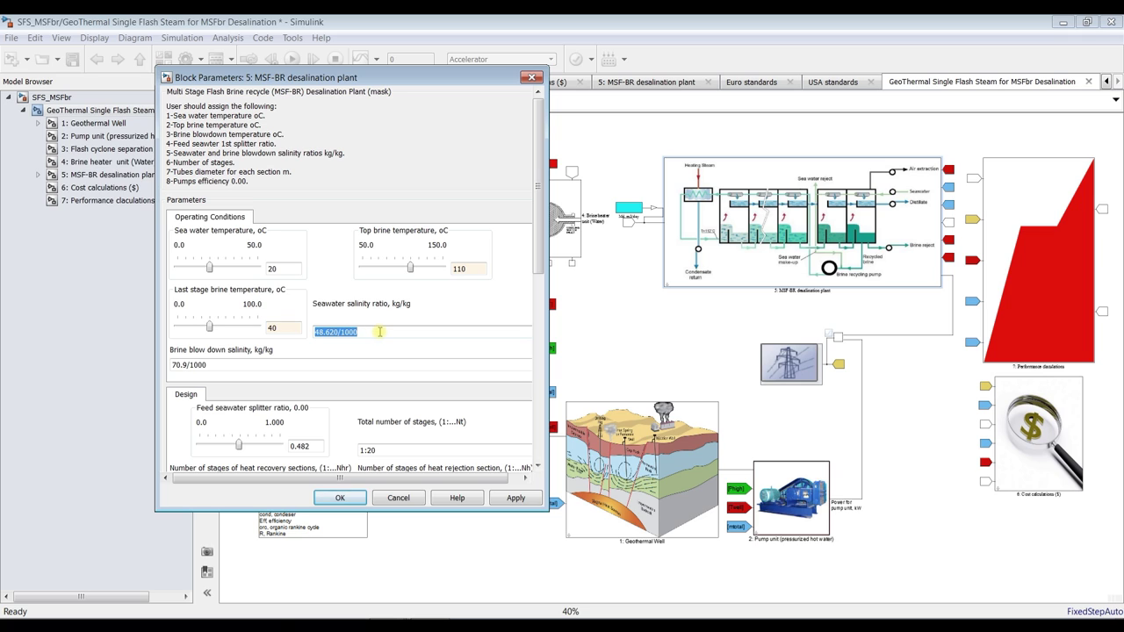
click(326, 332)
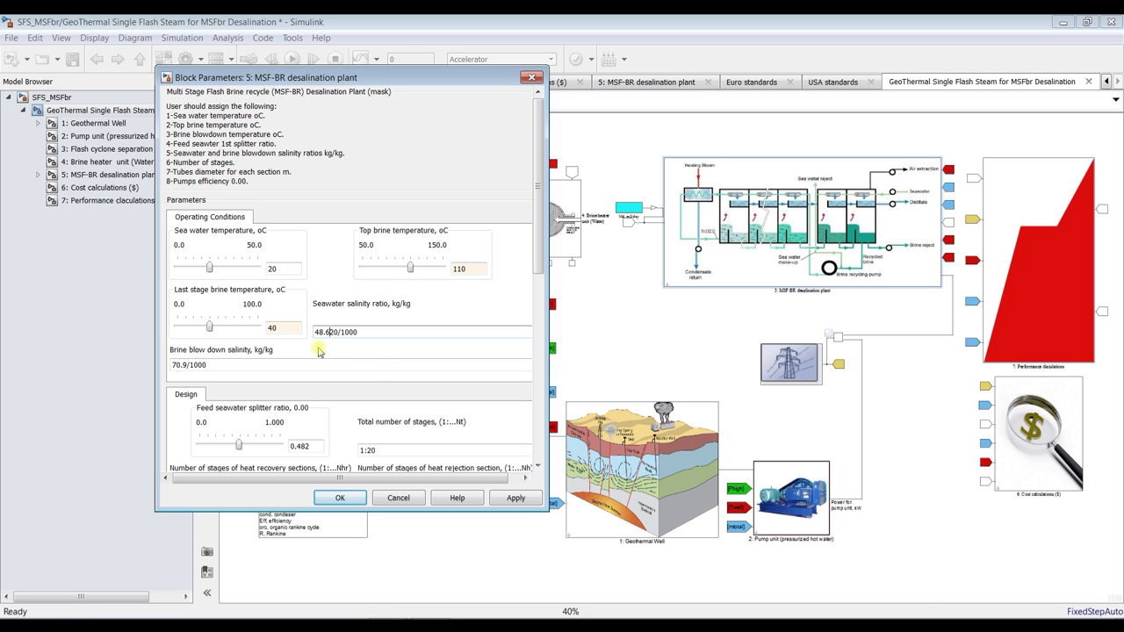
double_click(207, 364)
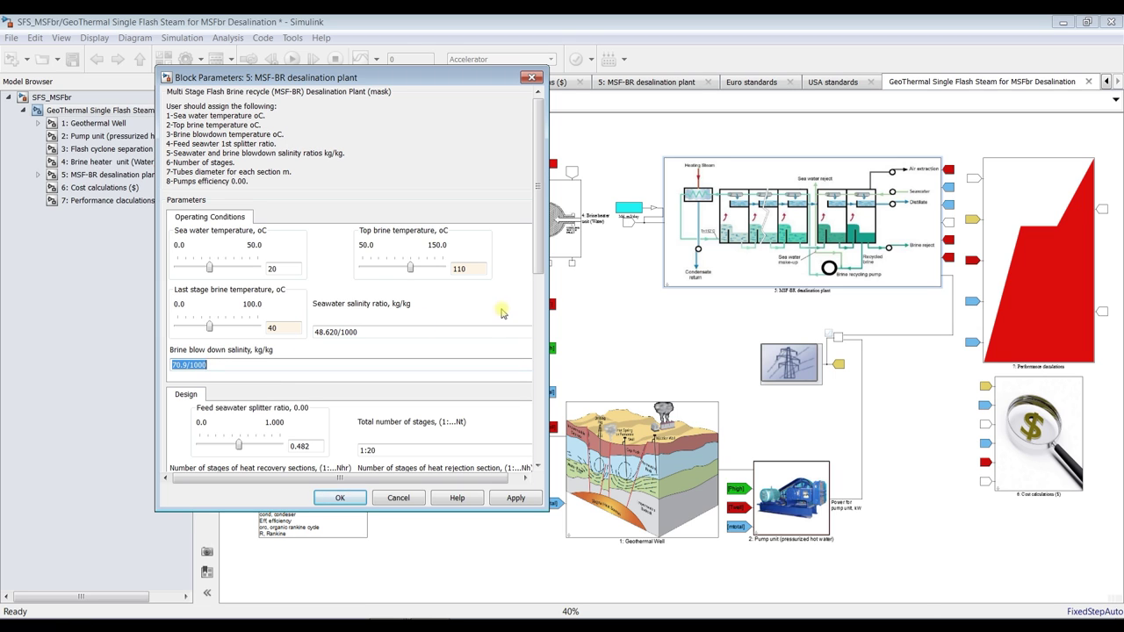
drag(538, 254, 542, 342)
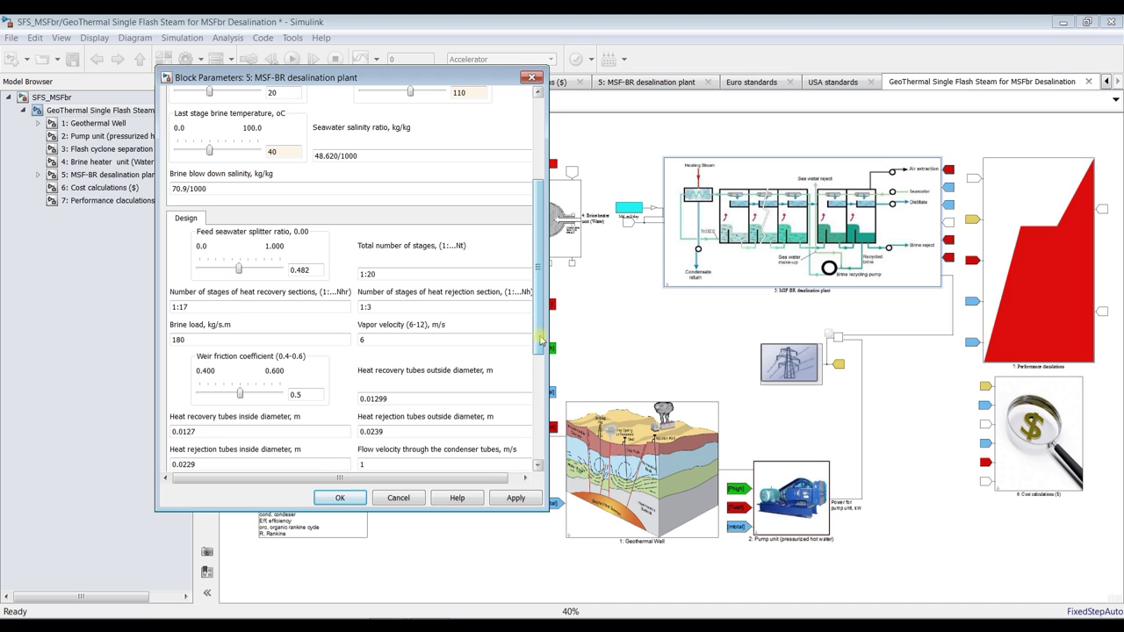
double_click(317, 270)
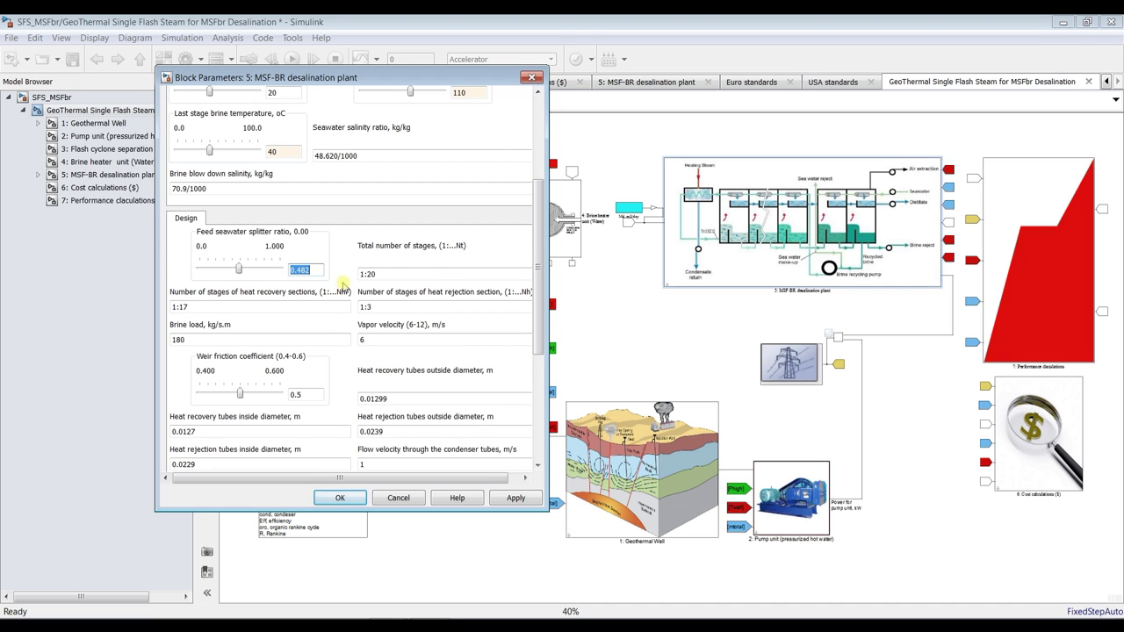
double_click(402, 277)
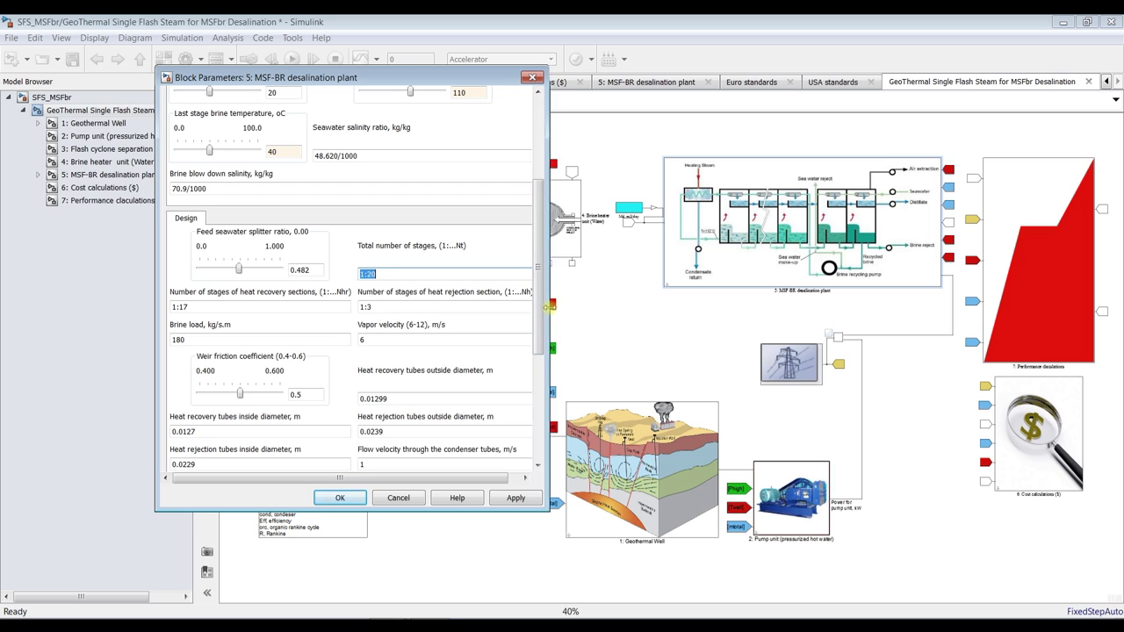
drag(549, 304, 576, 305)
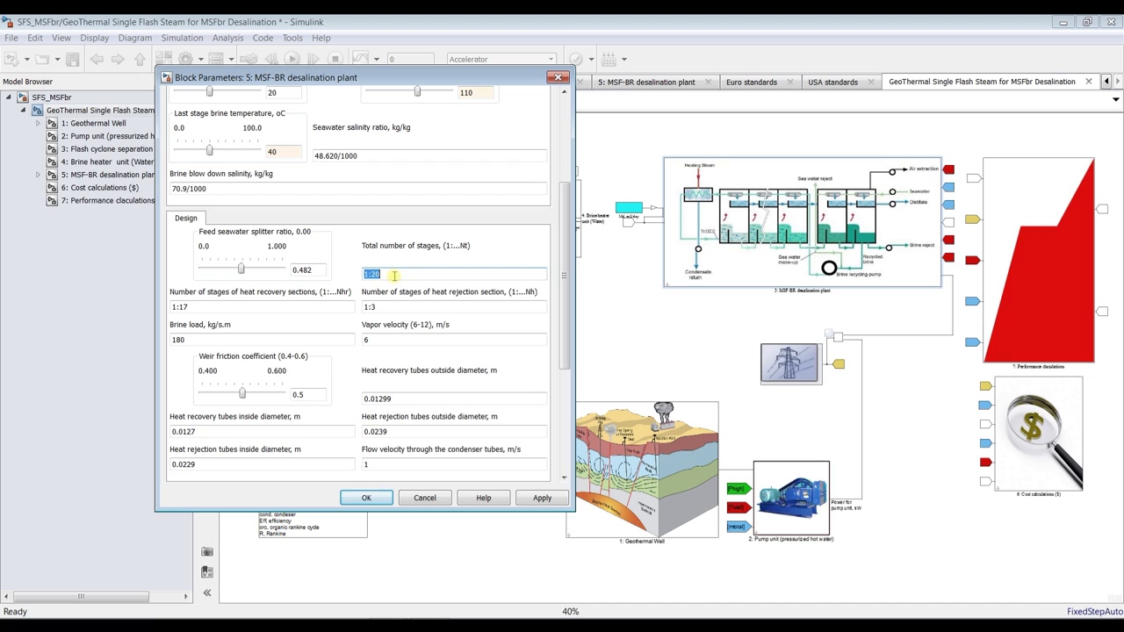
click(198, 306)
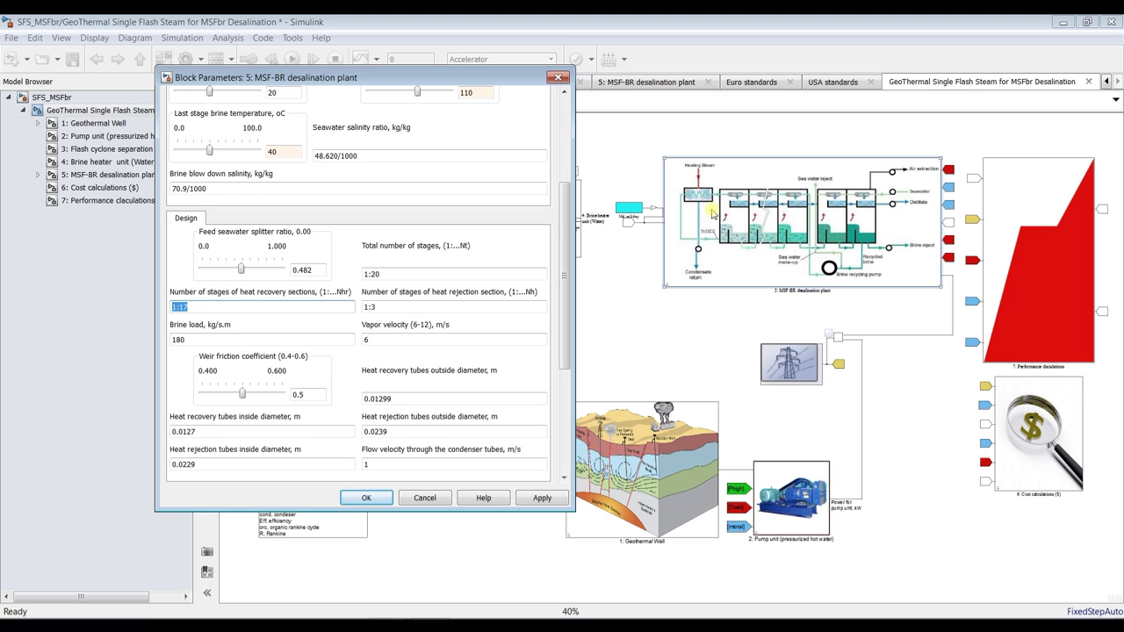
click(392, 306)
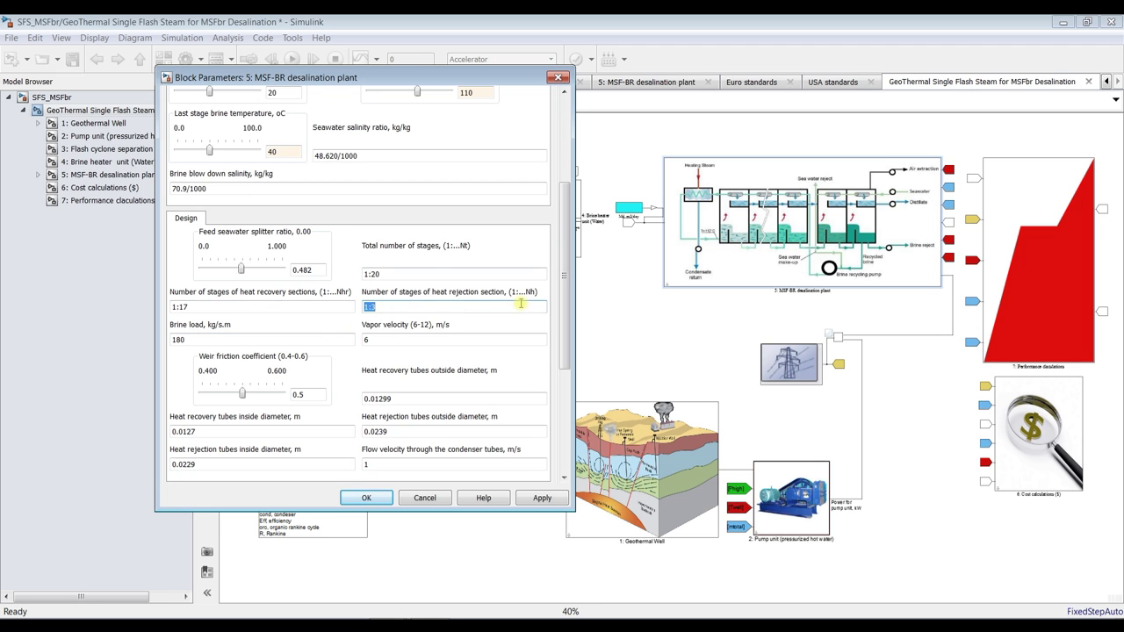
drag(563, 323, 562, 360)
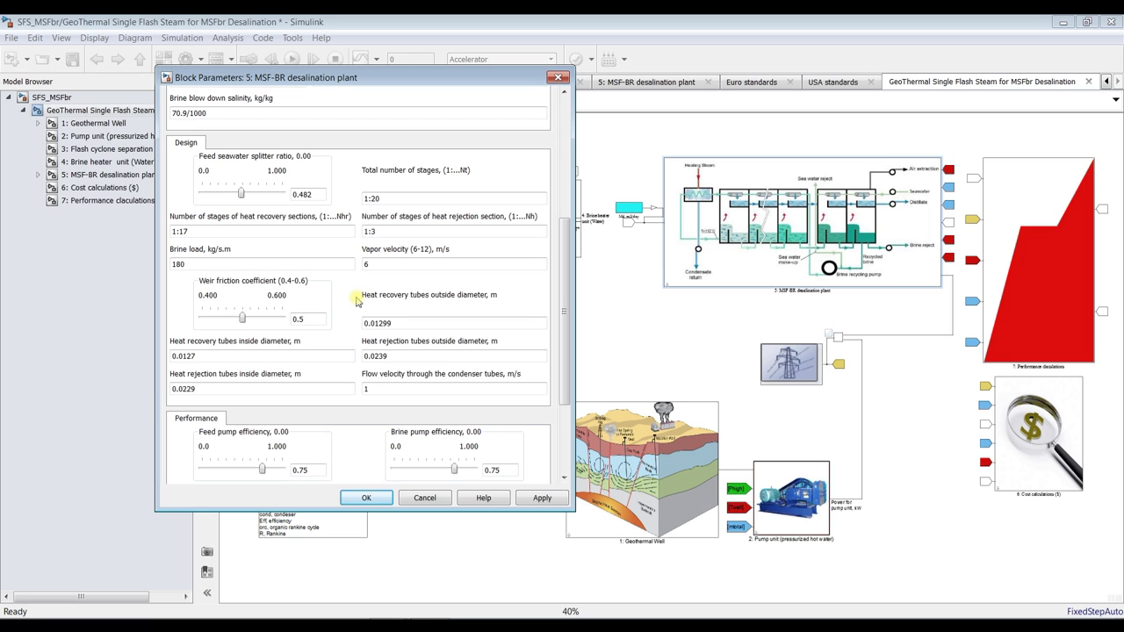
Check brine load 180, vapor velocity 6, weir coefficient 0.5 and power cost, then apply the MSF-BR settings
double_click(262, 263)
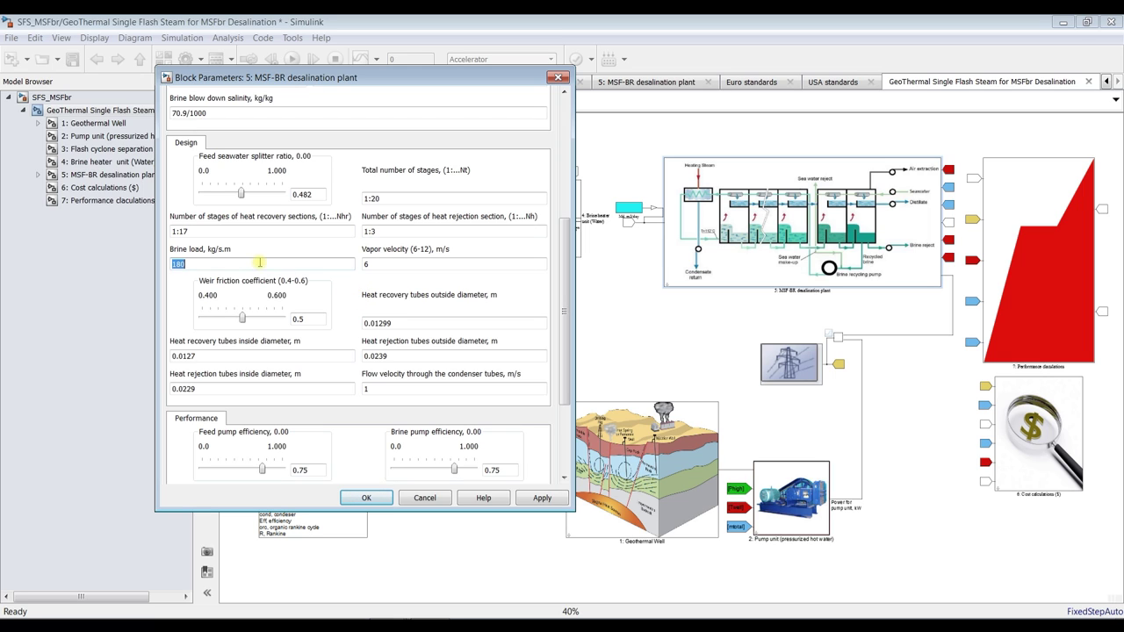
double_click(383, 263)
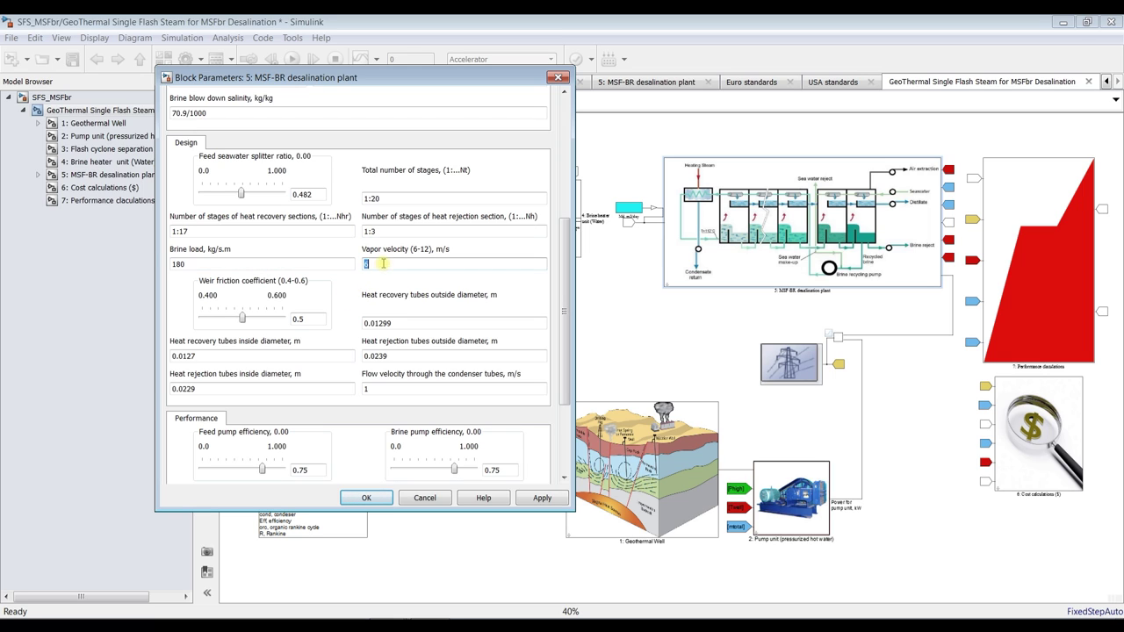
double_click(303, 319)
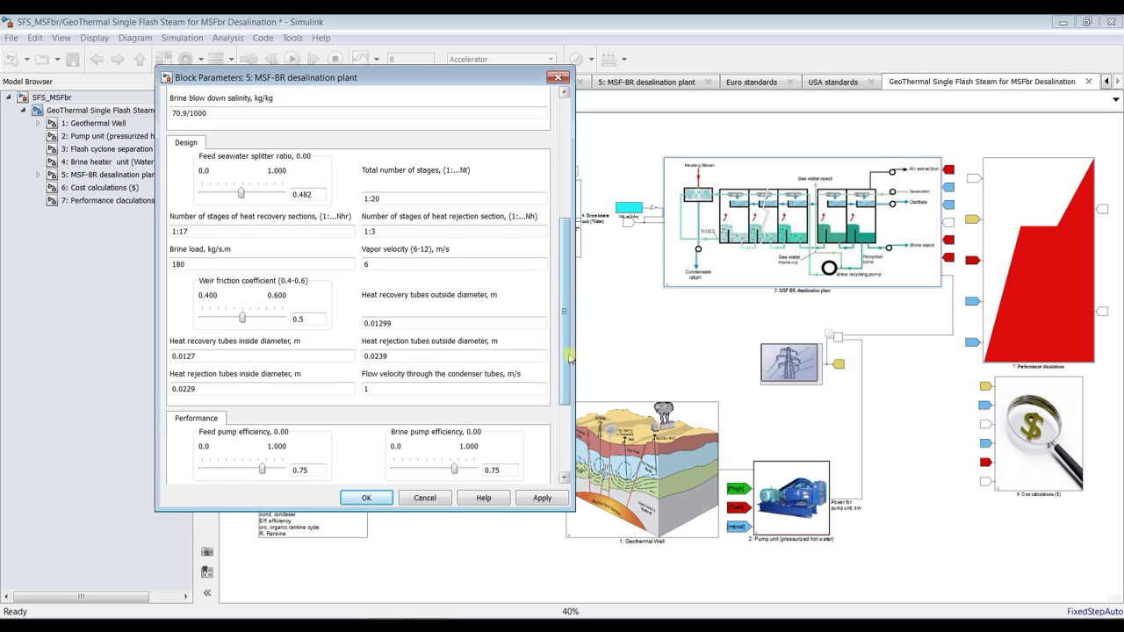
scroll(567, 353, down, 1)
scroll(567, 353, down, 5)
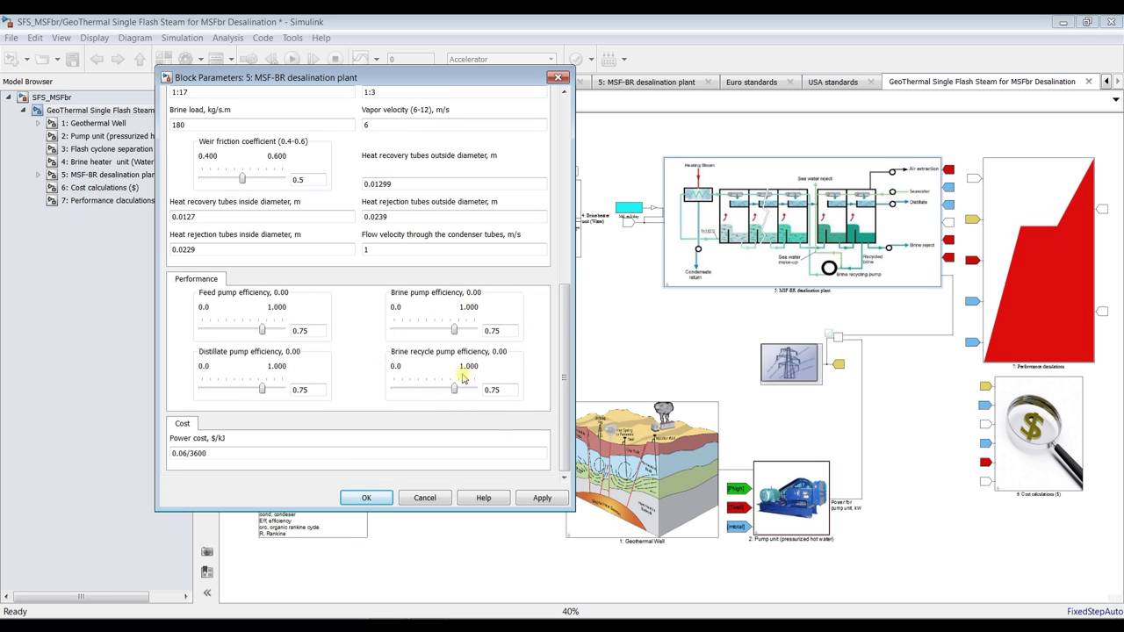
double_click(211, 454)
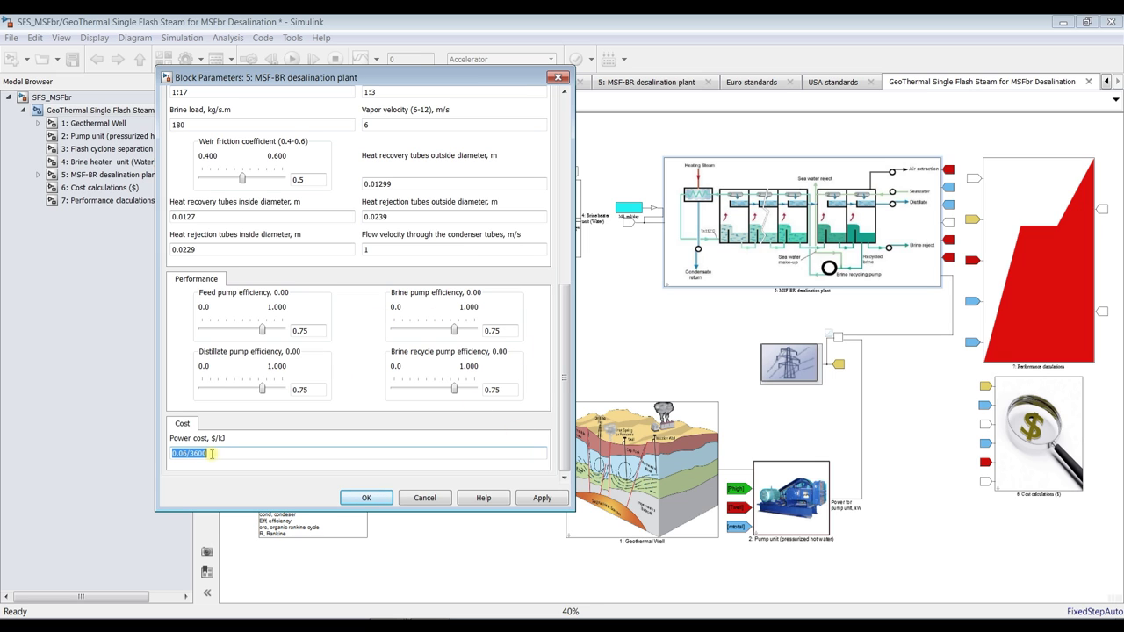
click(542, 498)
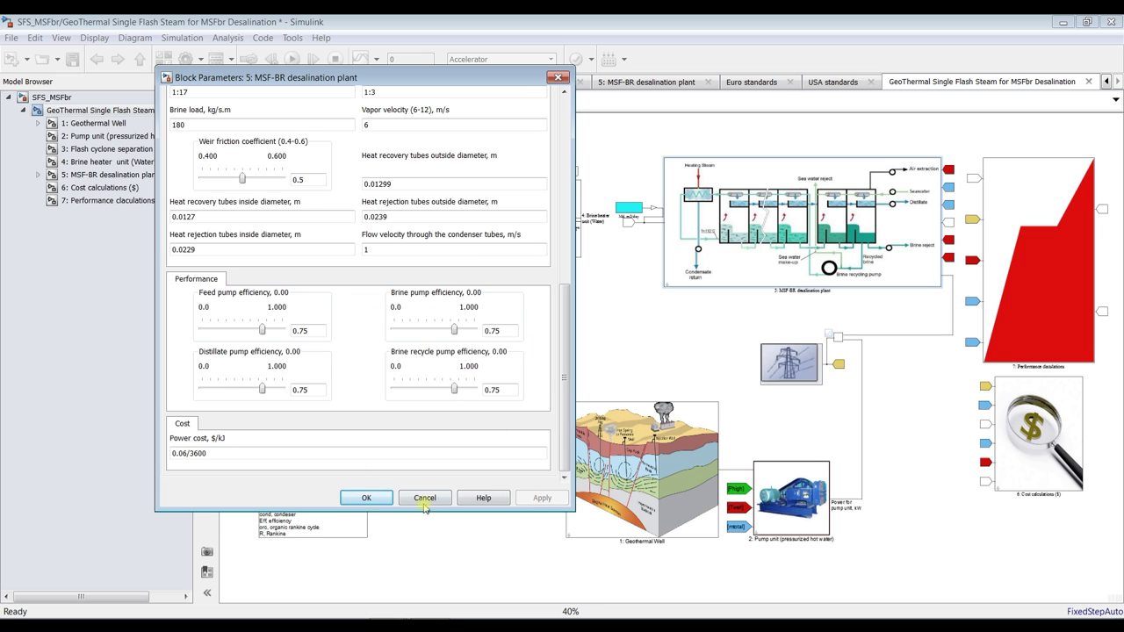
click(376, 498)
double_click(800, 496)
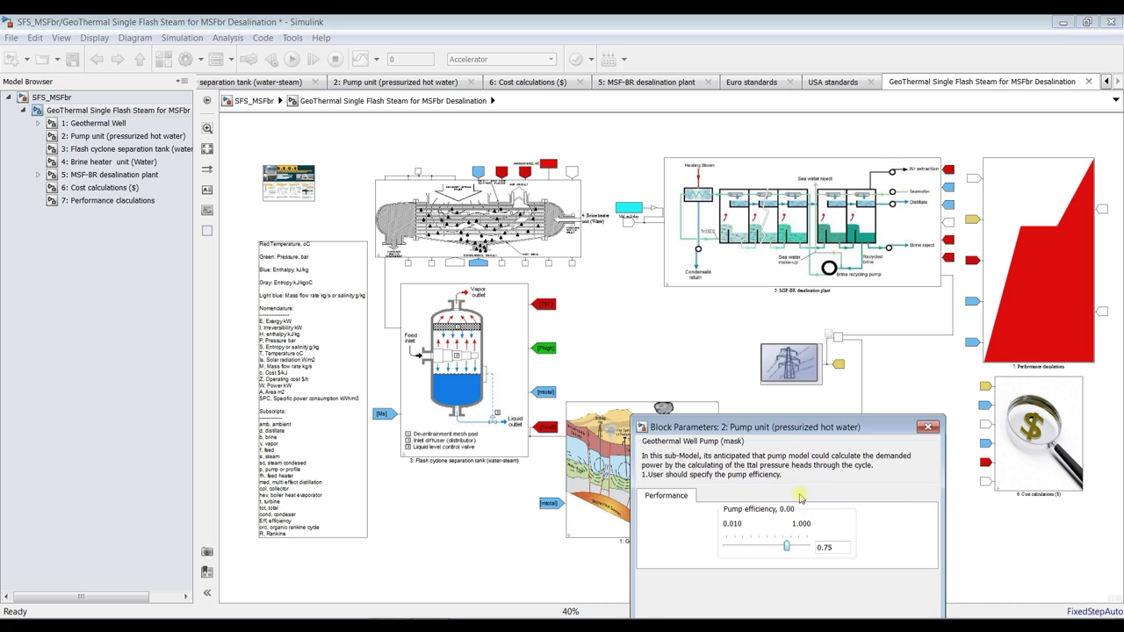
Review the pump unit, Geothermal Well and flash tank parameters, closing each unchanged
drag(827, 429, 756, 251)
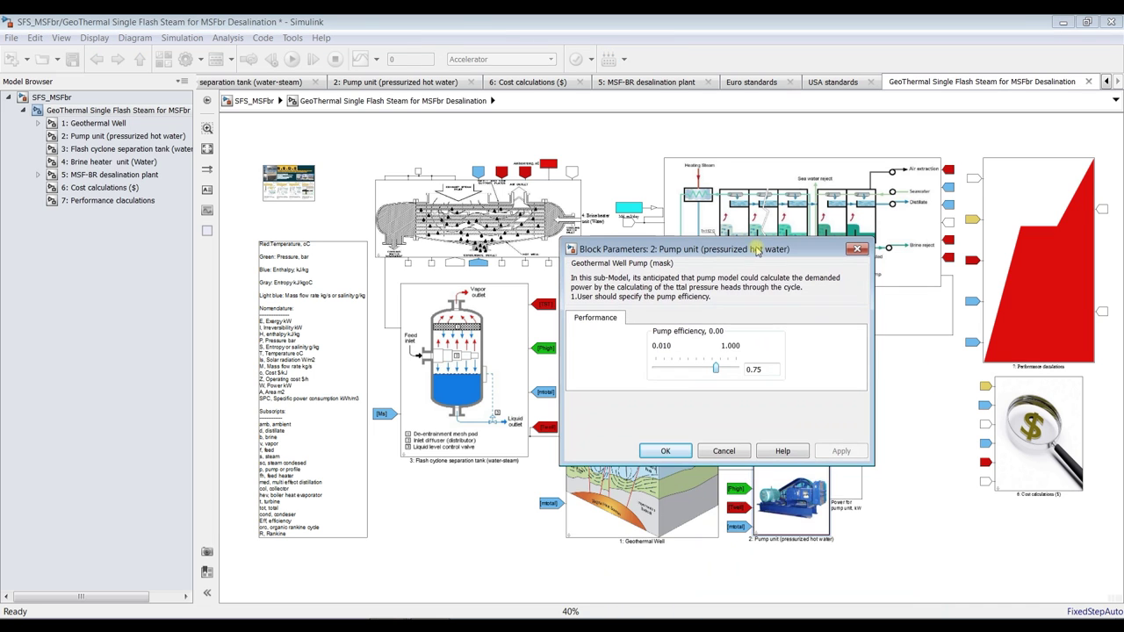
click(666, 452)
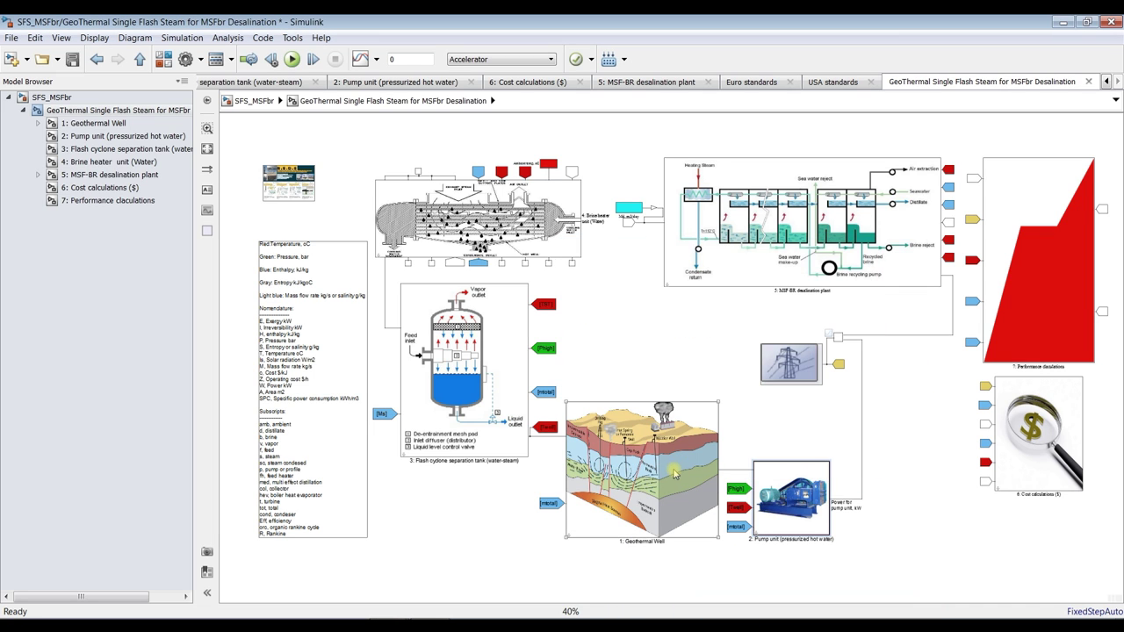
double_click(675, 475)
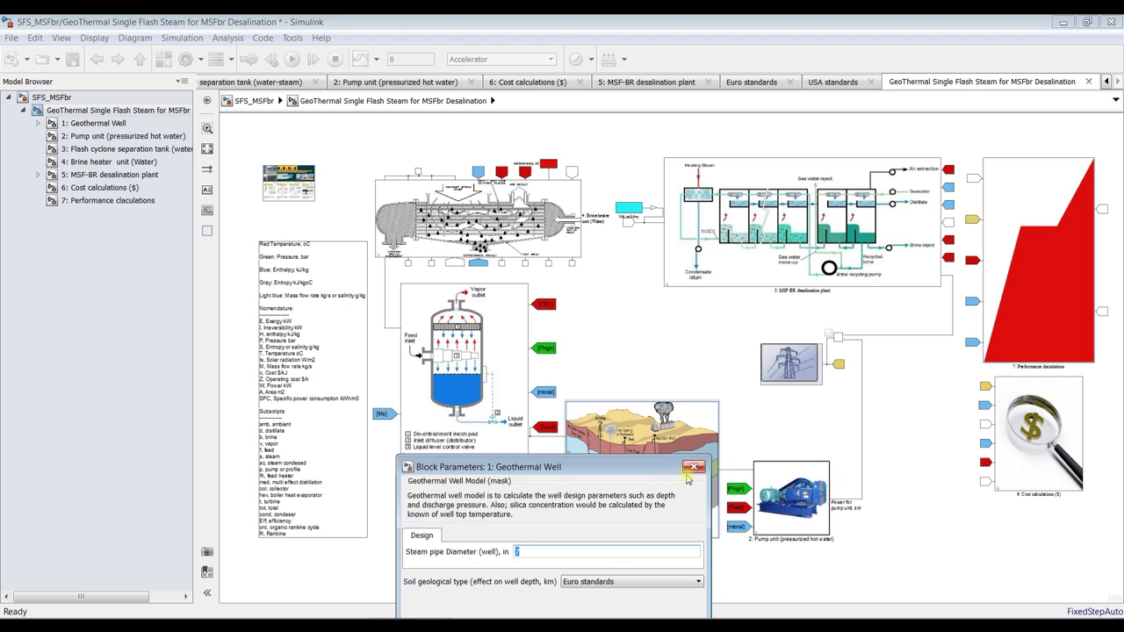
click(698, 466)
double_click(424, 290)
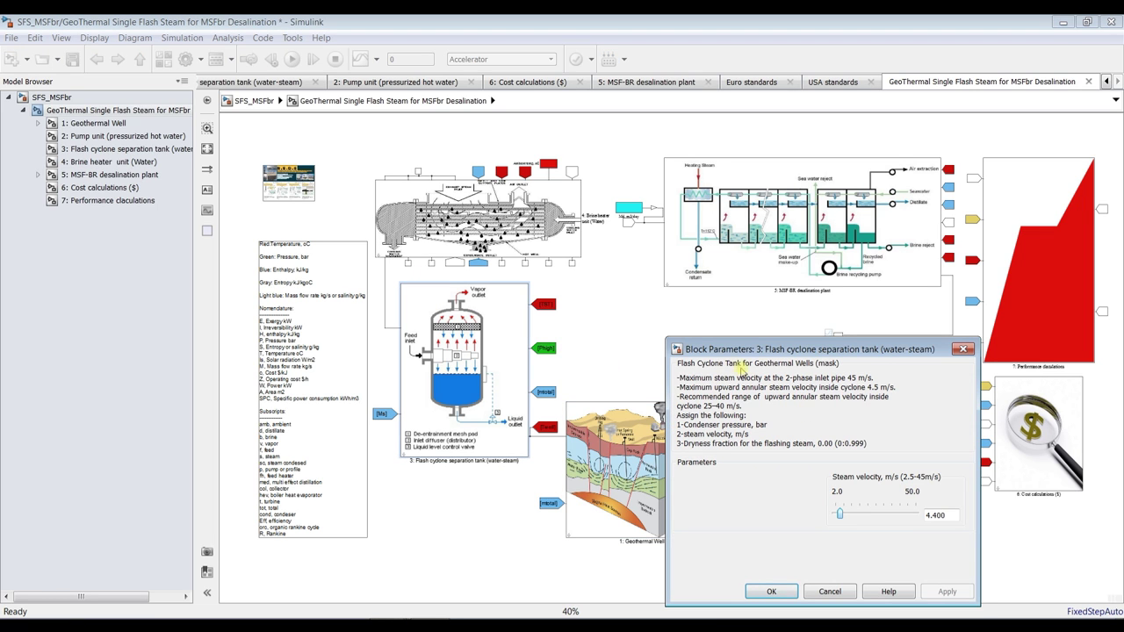
click(766, 589)
Keep Euro standards as the Geothermal Well soil geological type and apply its settings
double_click(617, 449)
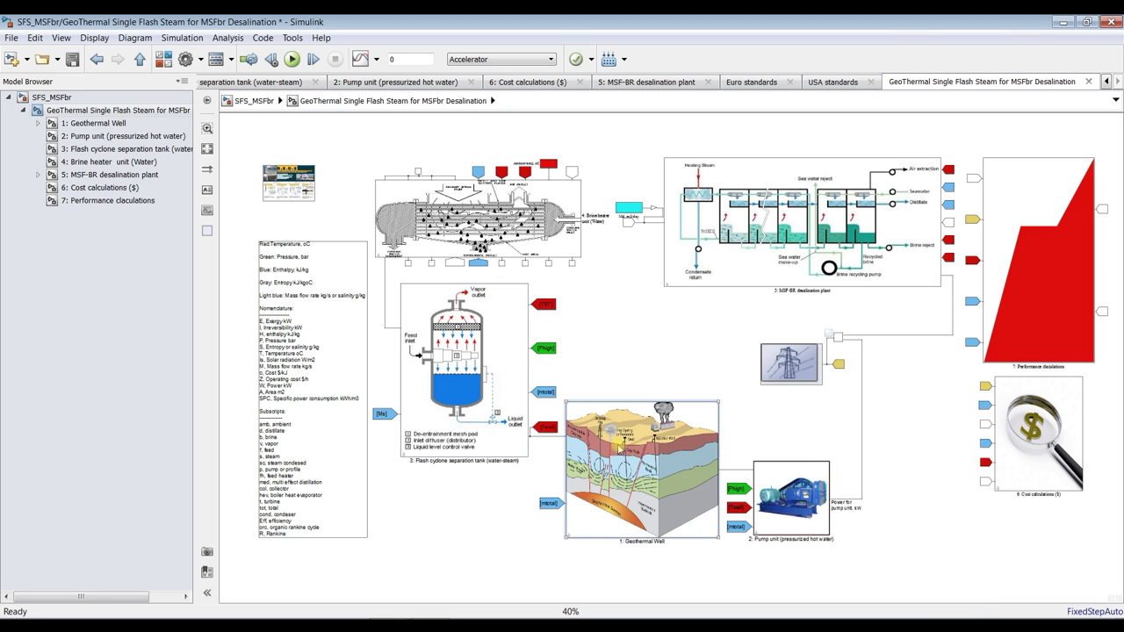
drag(573, 471, 578, 268)
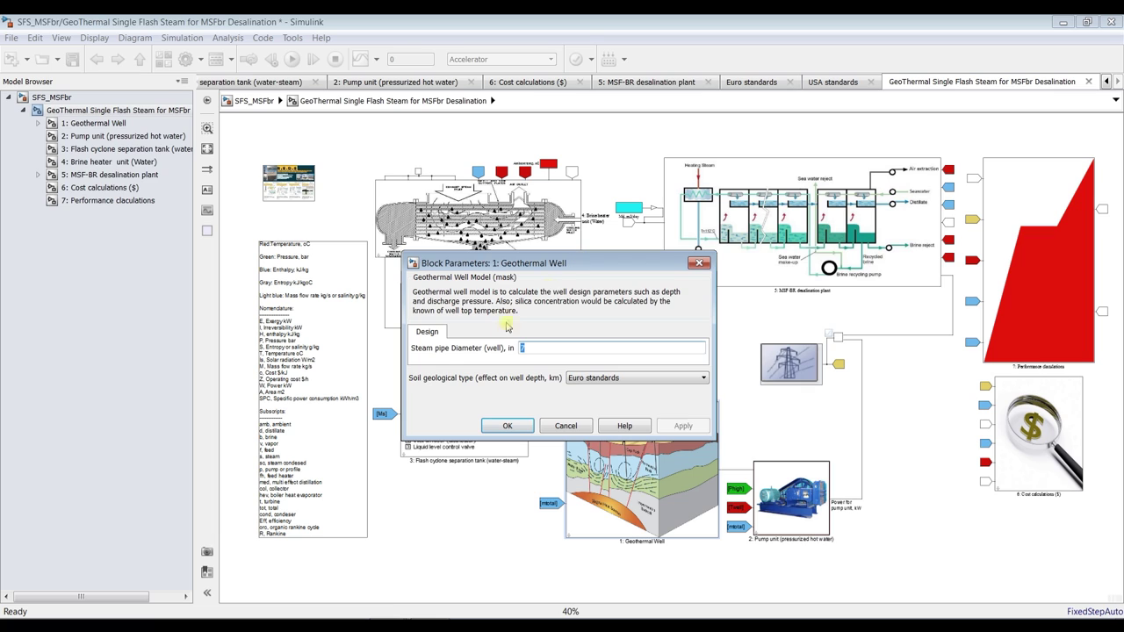
click(602, 378)
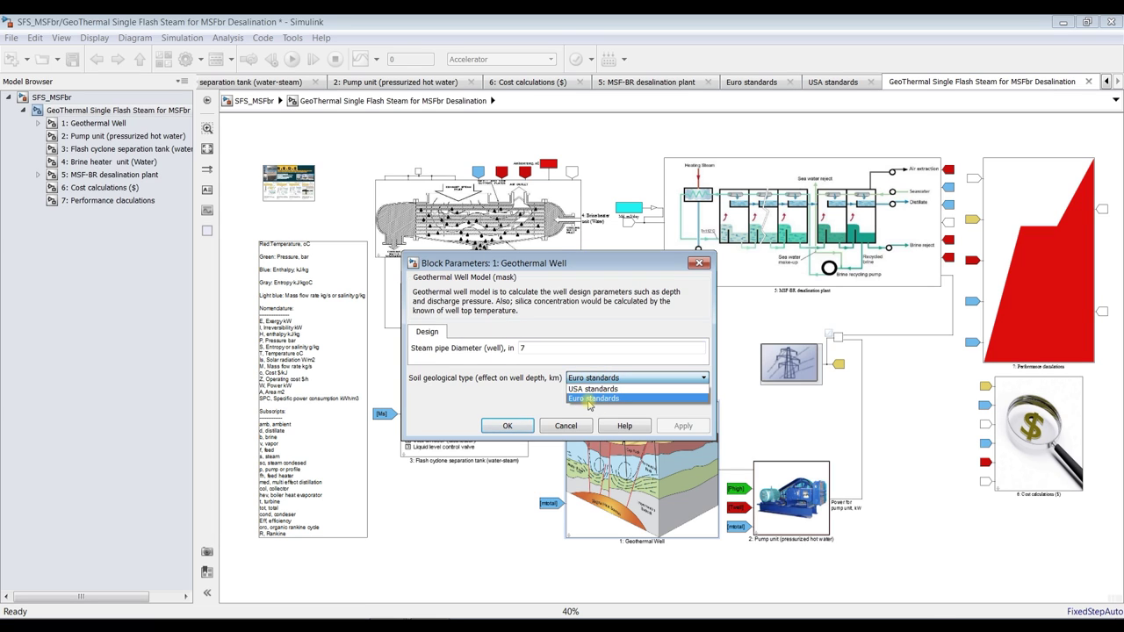
click(585, 400)
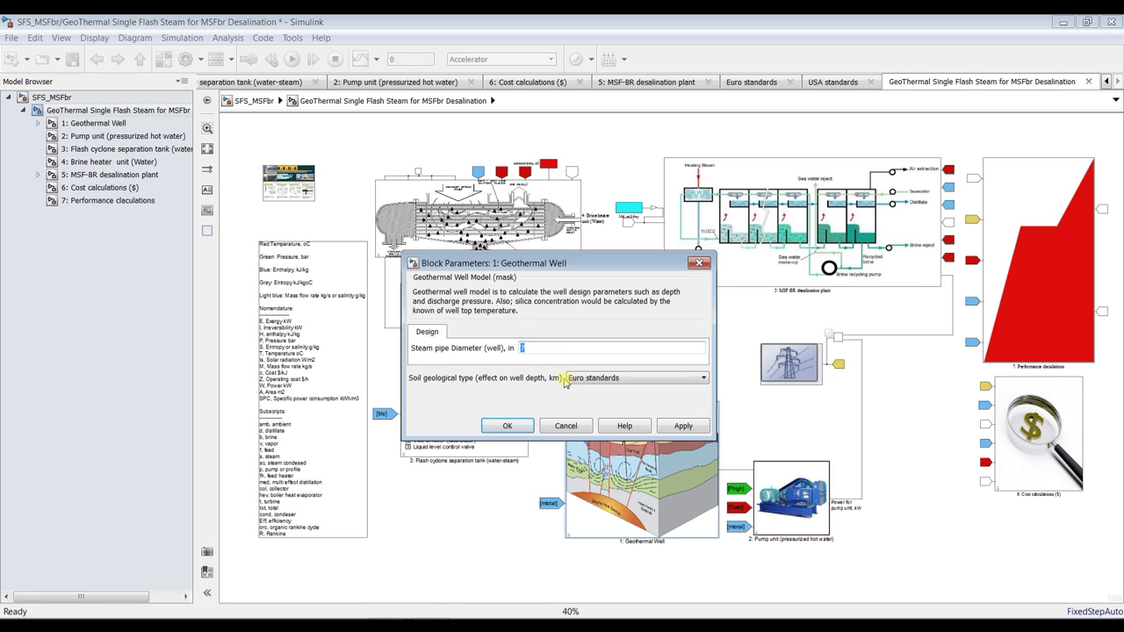
click(680, 428)
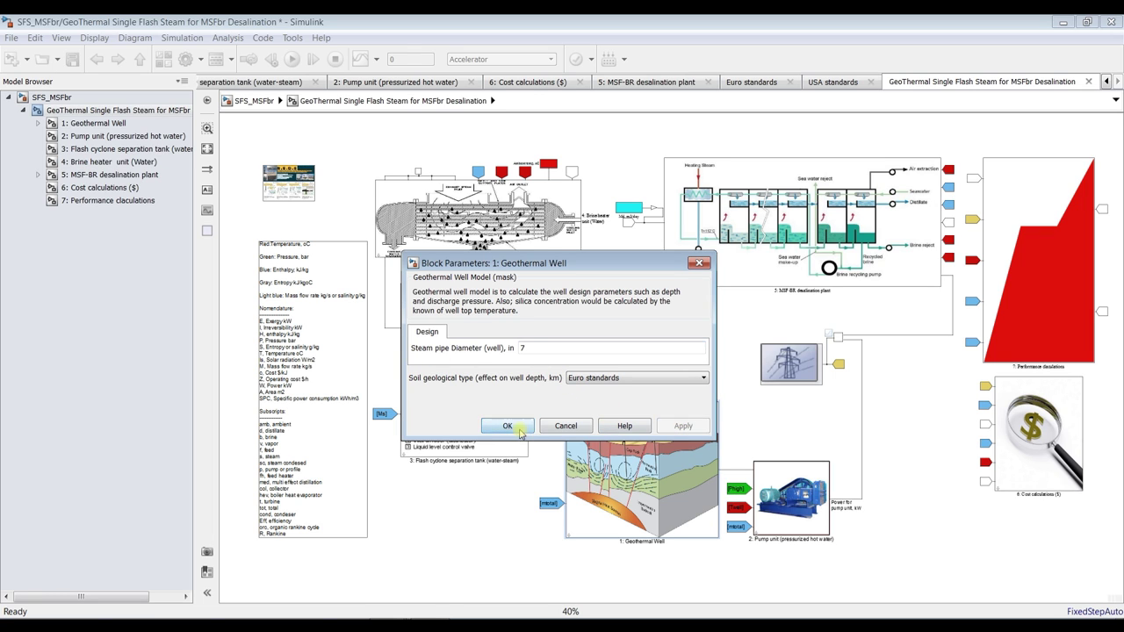
click(508, 426)
double_click(1012, 413)
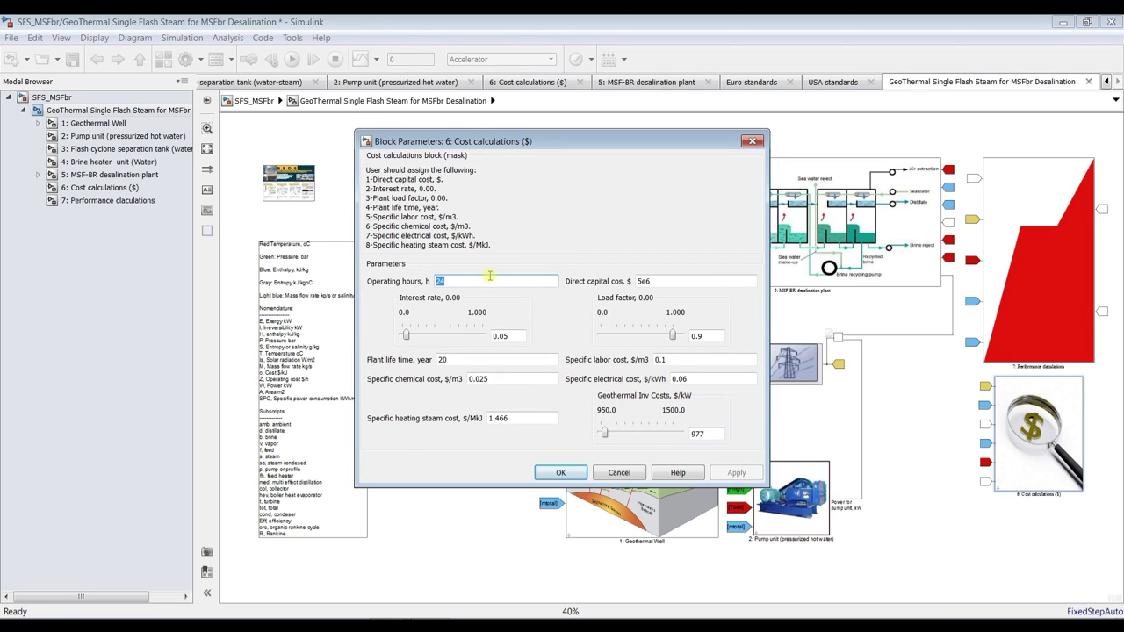
Set the Cost calculations plant life time to 25 years, leaving 5e6 capital cost and 977 $/kW unchanged
double_click(663, 282)
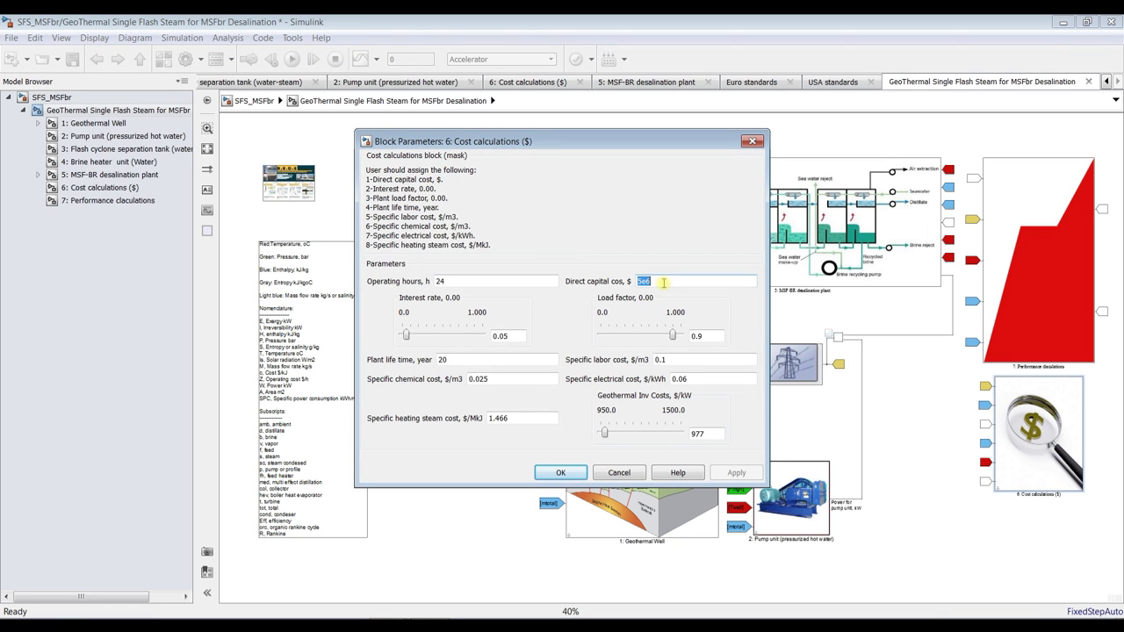
double_click(518, 336)
double_click(711, 337)
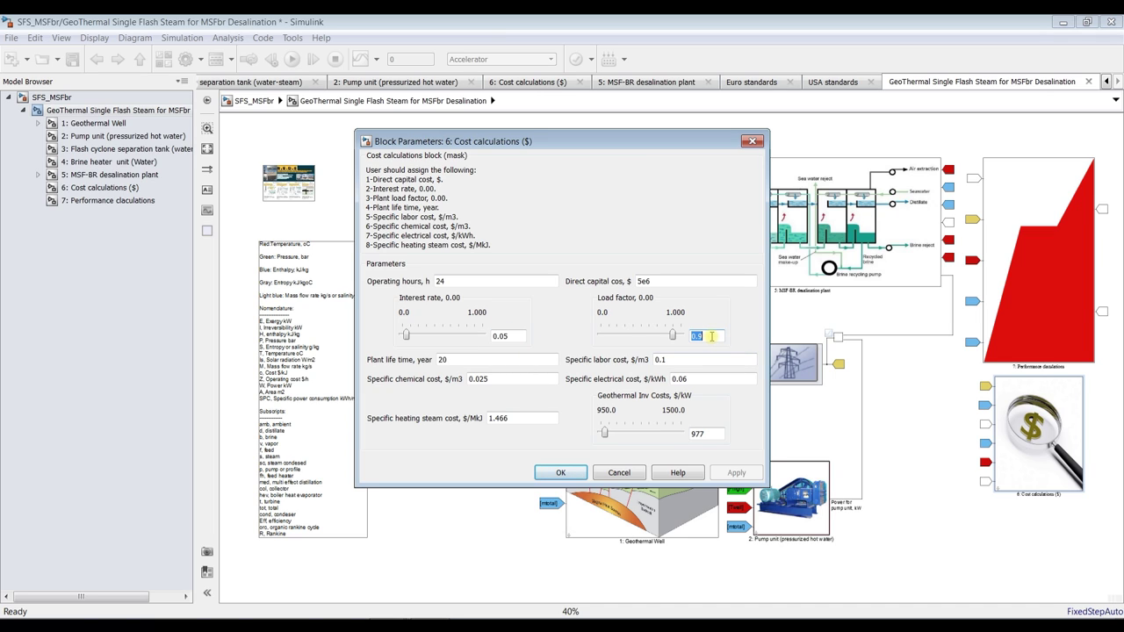
double_click(443, 359)
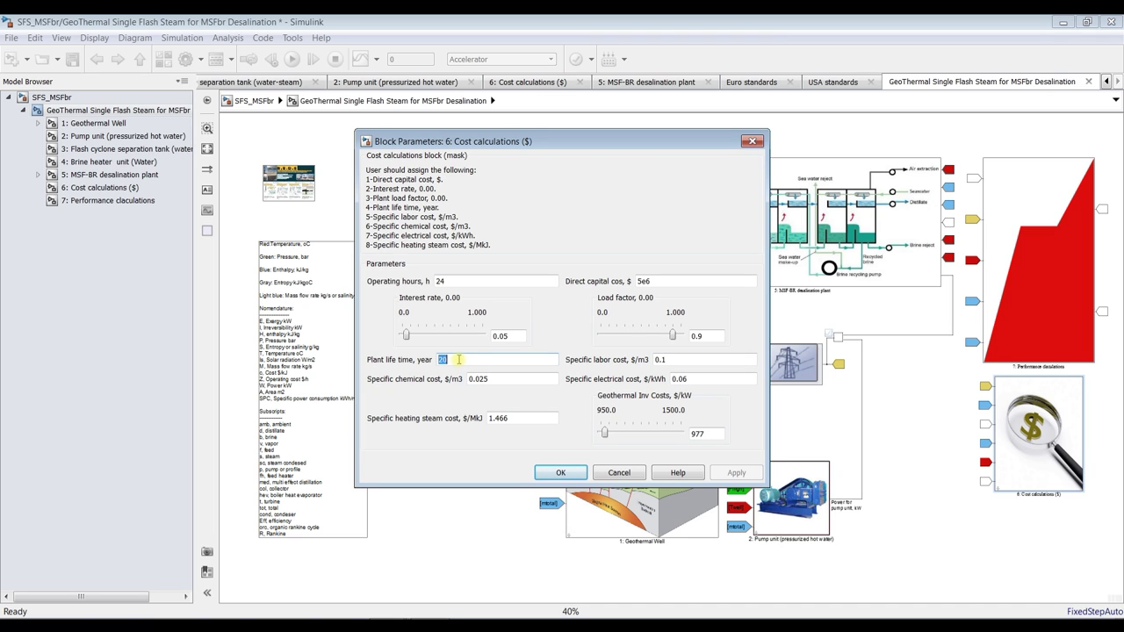
text(2)
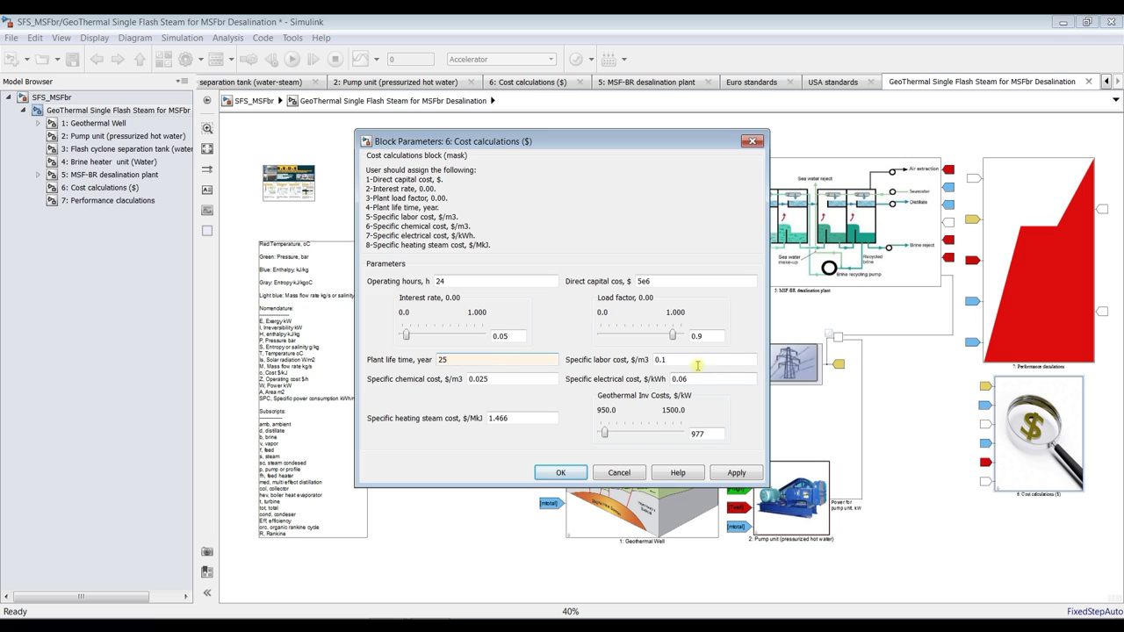
double_click(513, 419)
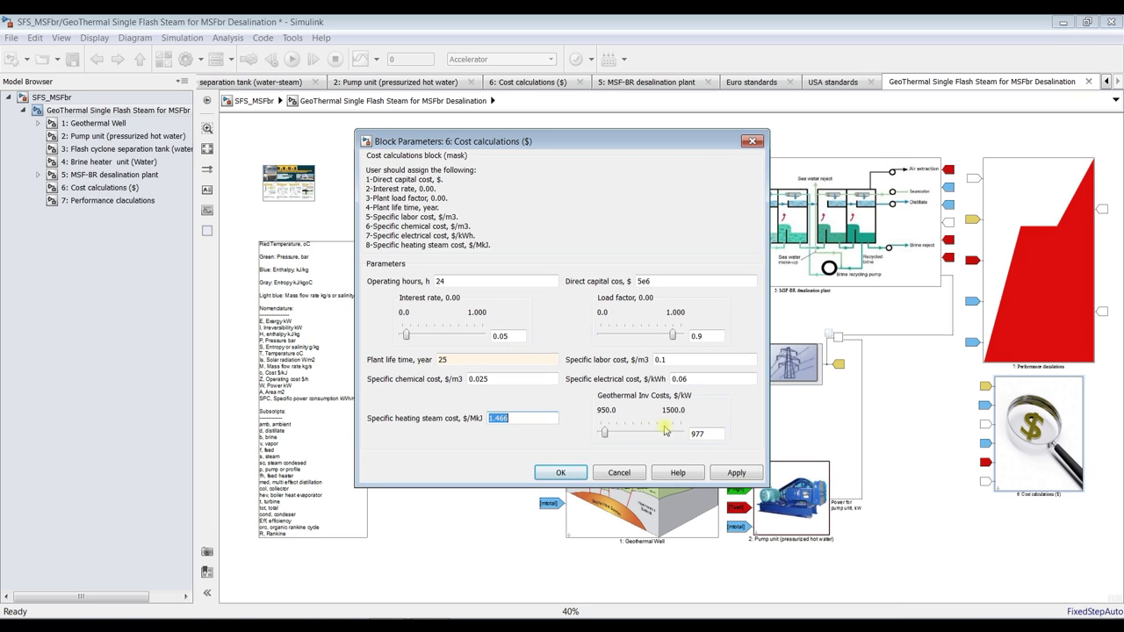
double_click(717, 434)
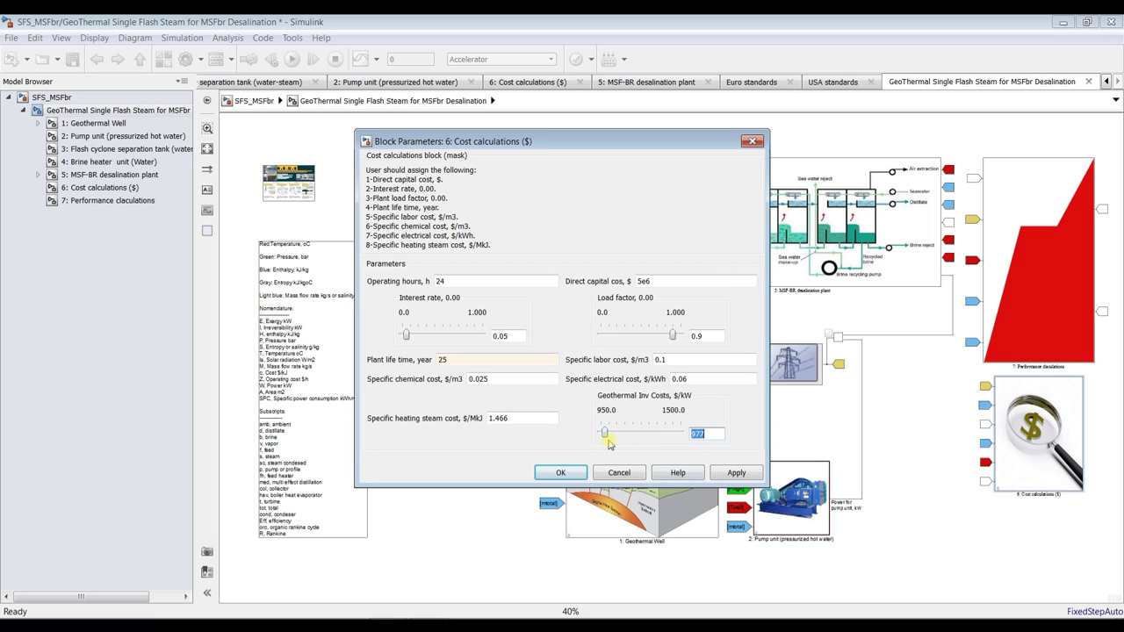
click(734, 475)
click(553, 474)
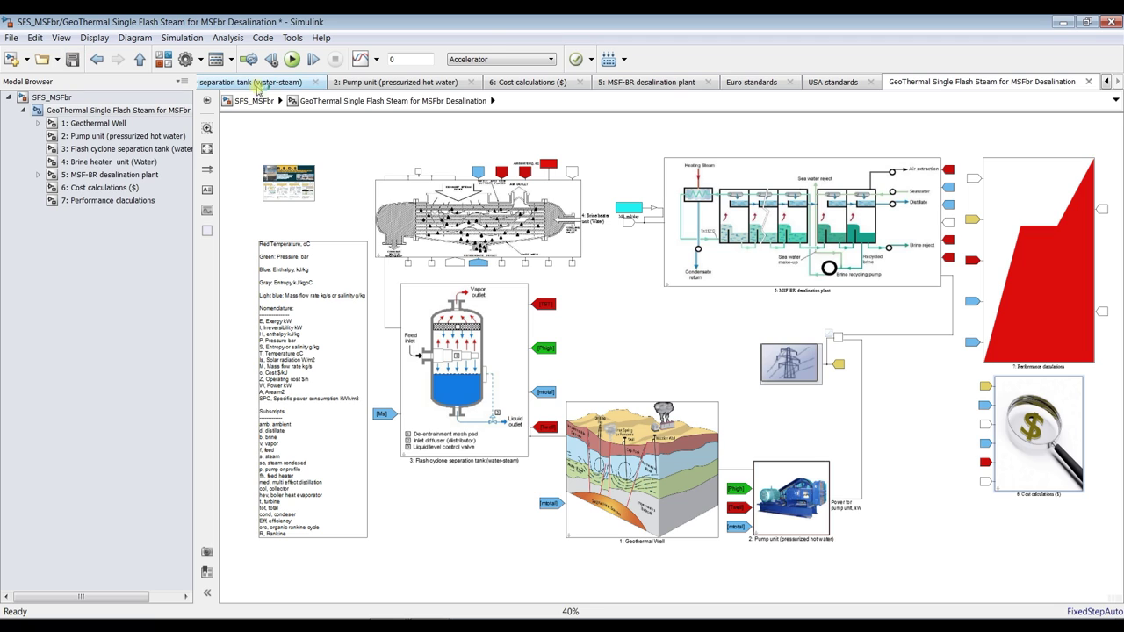
Save with Ctrl+S, run the simulation, and view Geothermal Well results (7.387 km depth, 43.14 kg/s)
key(ctrl+s)
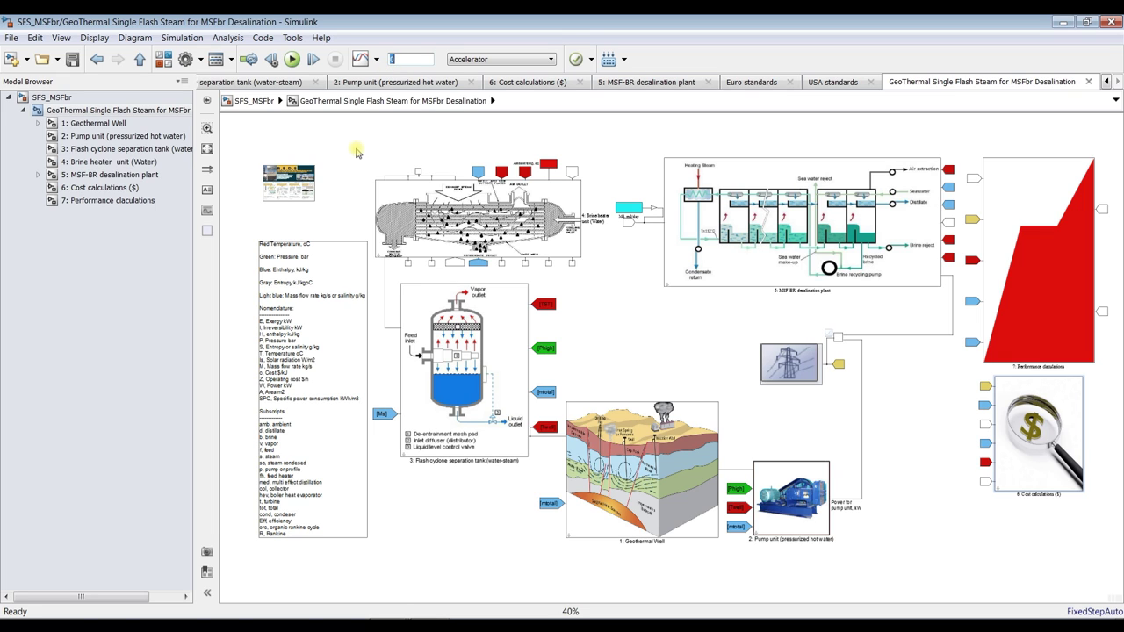
click(292, 59)
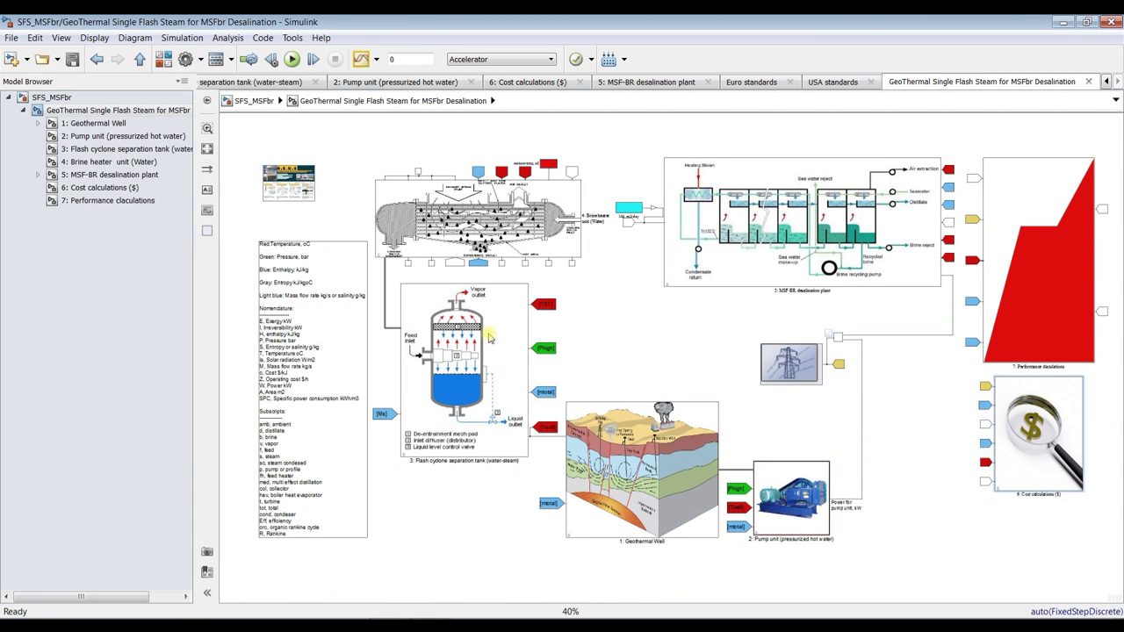
click(490, 339)
click(360, 204)
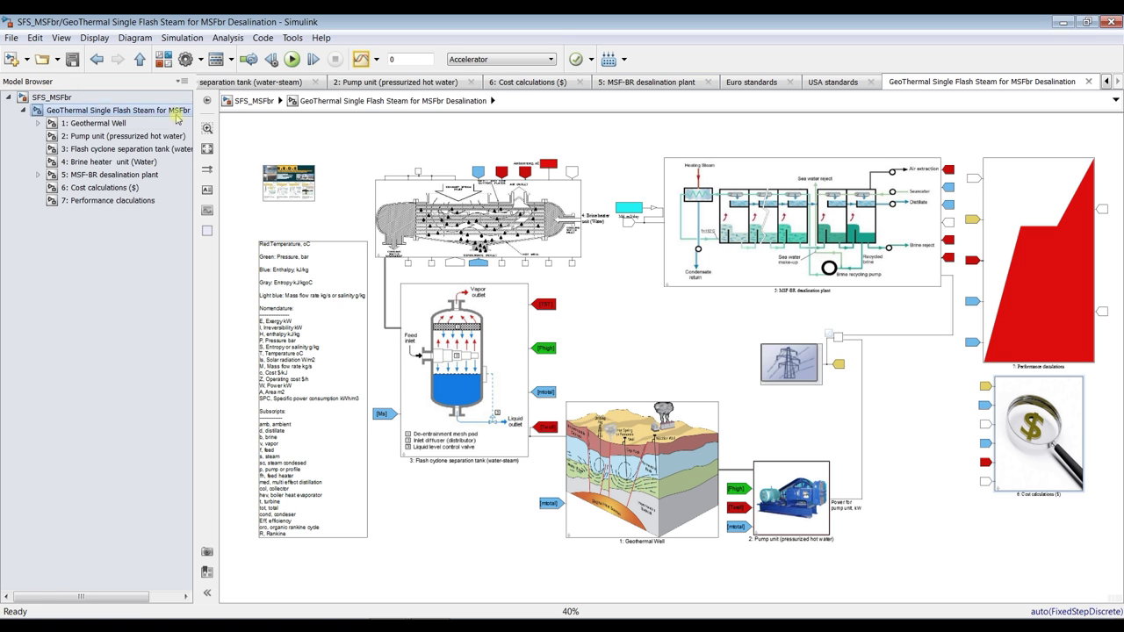
click(81, 124)
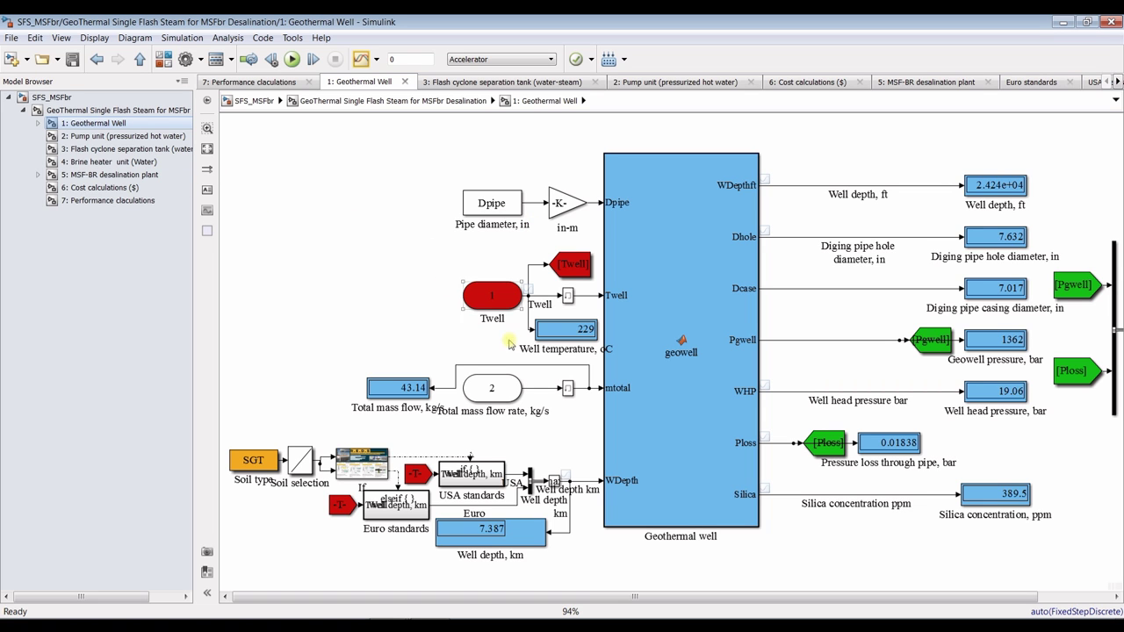
Inspect the Geothermal Well displays: 43.14 total mass flow, 2.424e+04 ft depth, 19.06 bar well head pressure
scroll(556, 345, up, 2)
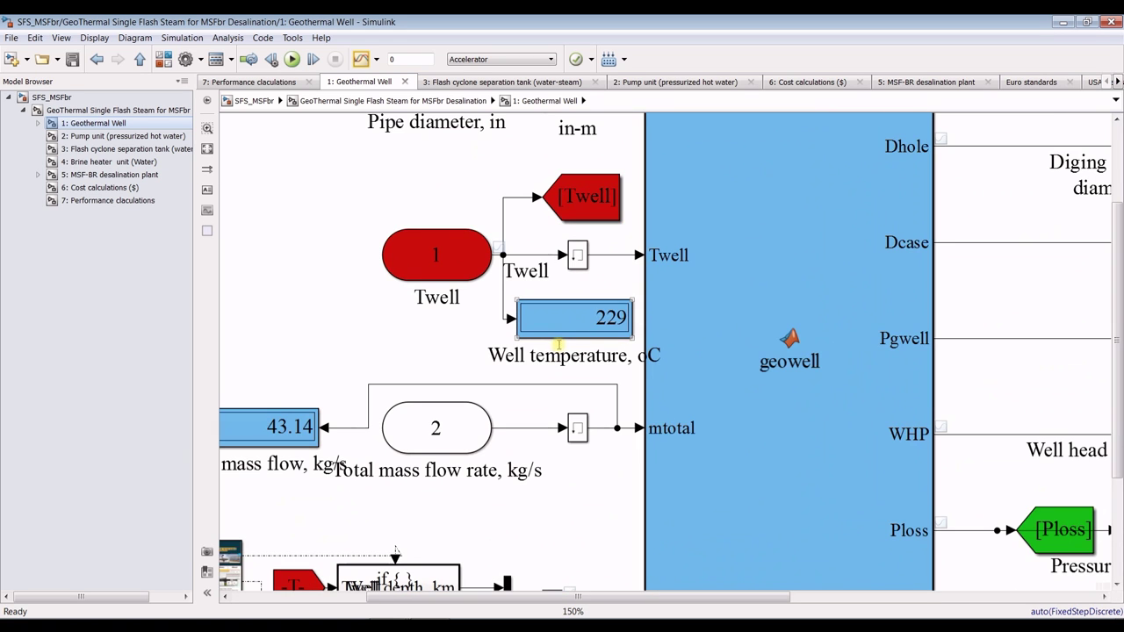
scroll(602, 337, up, 1)
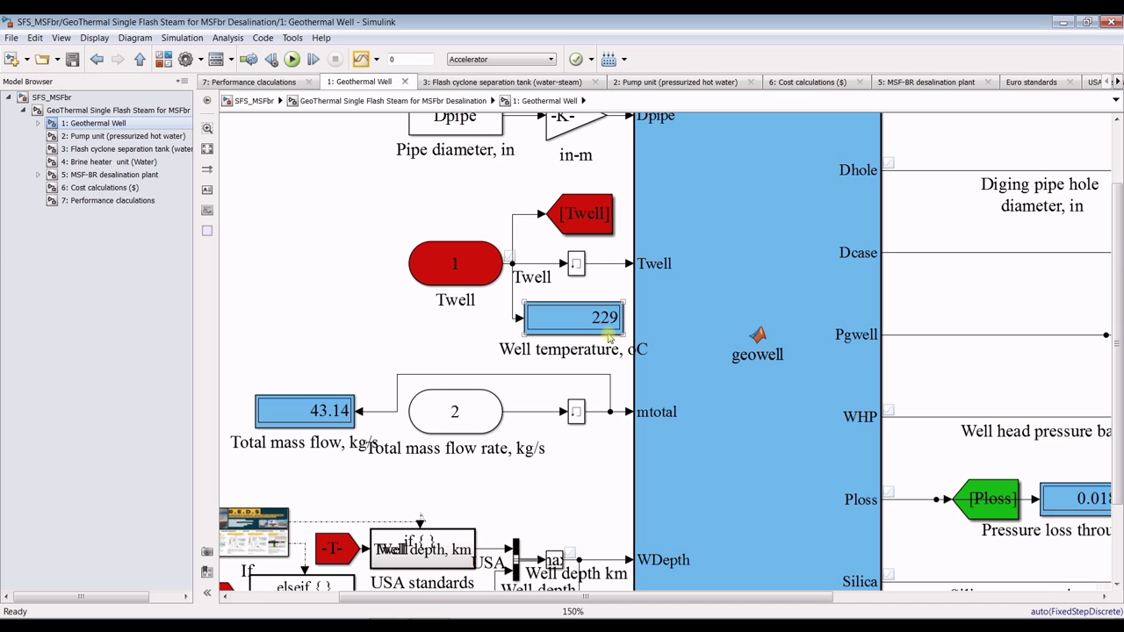
scroll(600, 325, down, 1)
scroll(605, 325, up, 2)
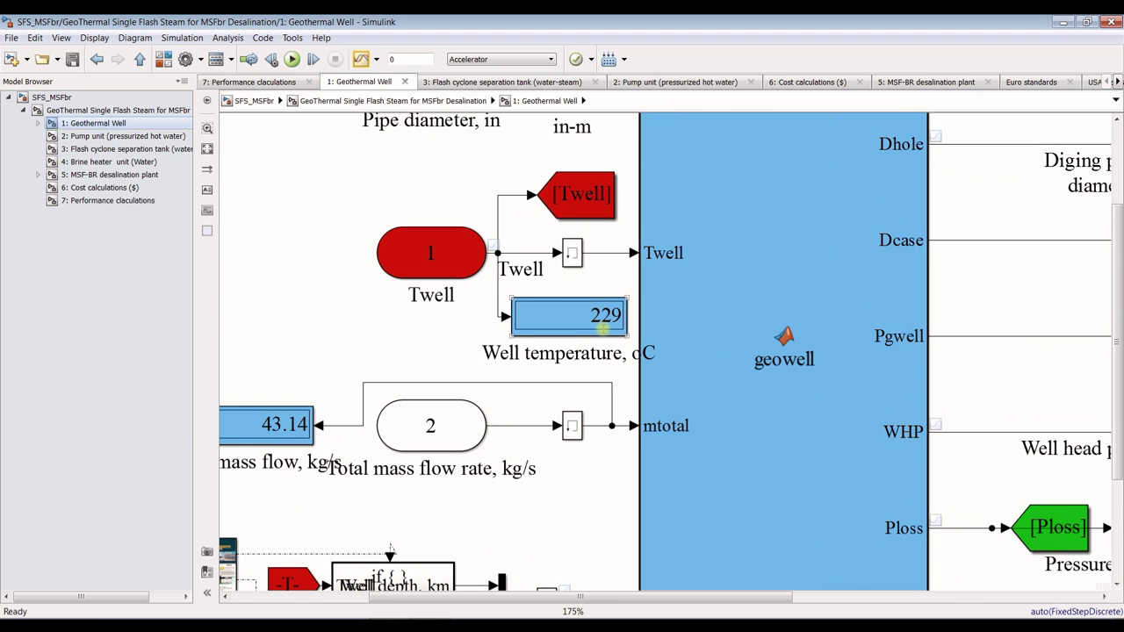
scroll(604, 327, down, 4)
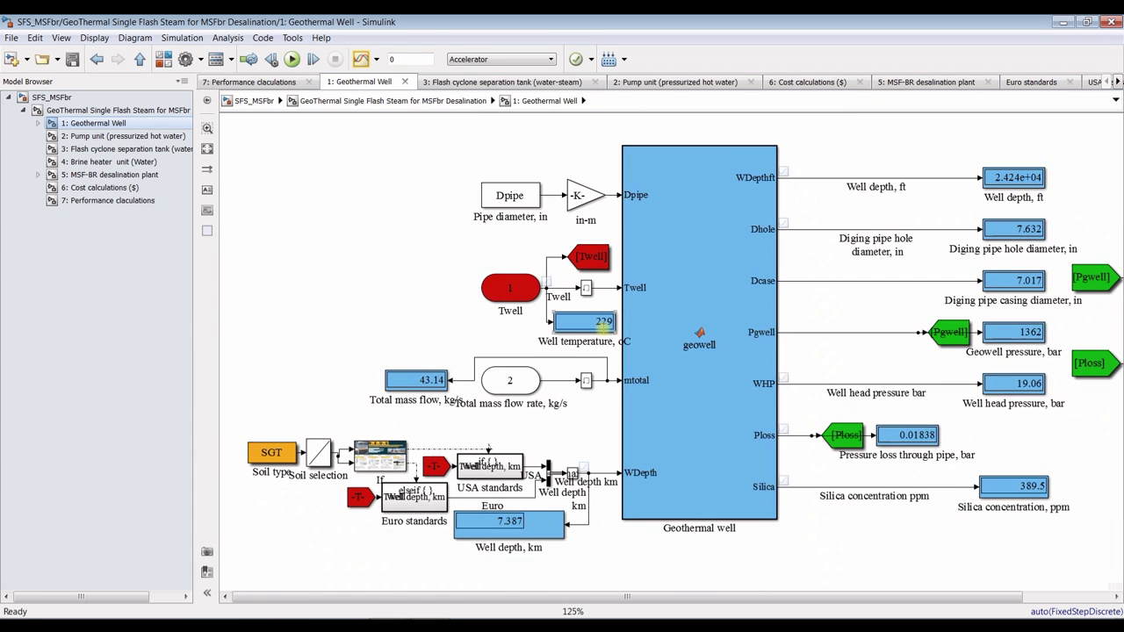
scroll(497, 406, up, 4)
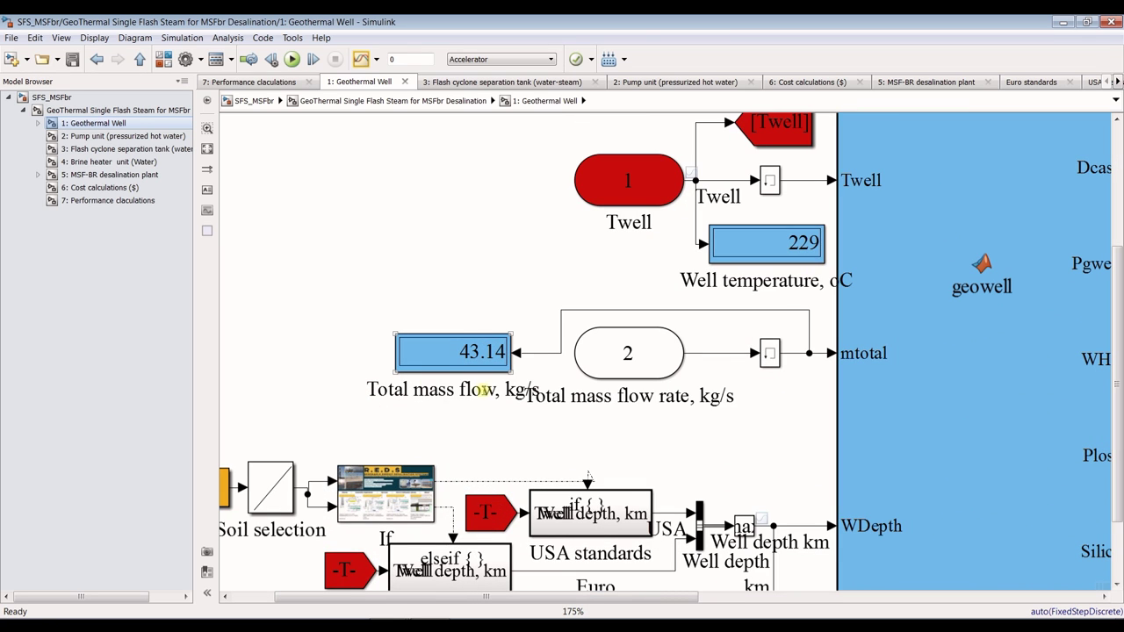
click(467, 350)
scroll(470, 351, down, 1)
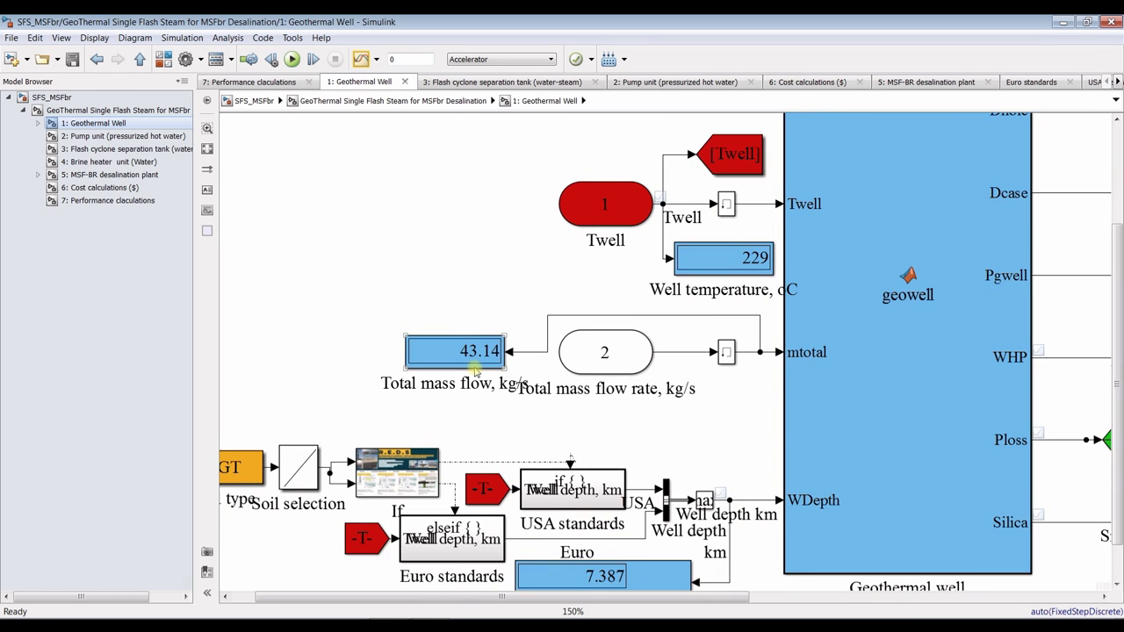
scroll(474, 369, down, 3)
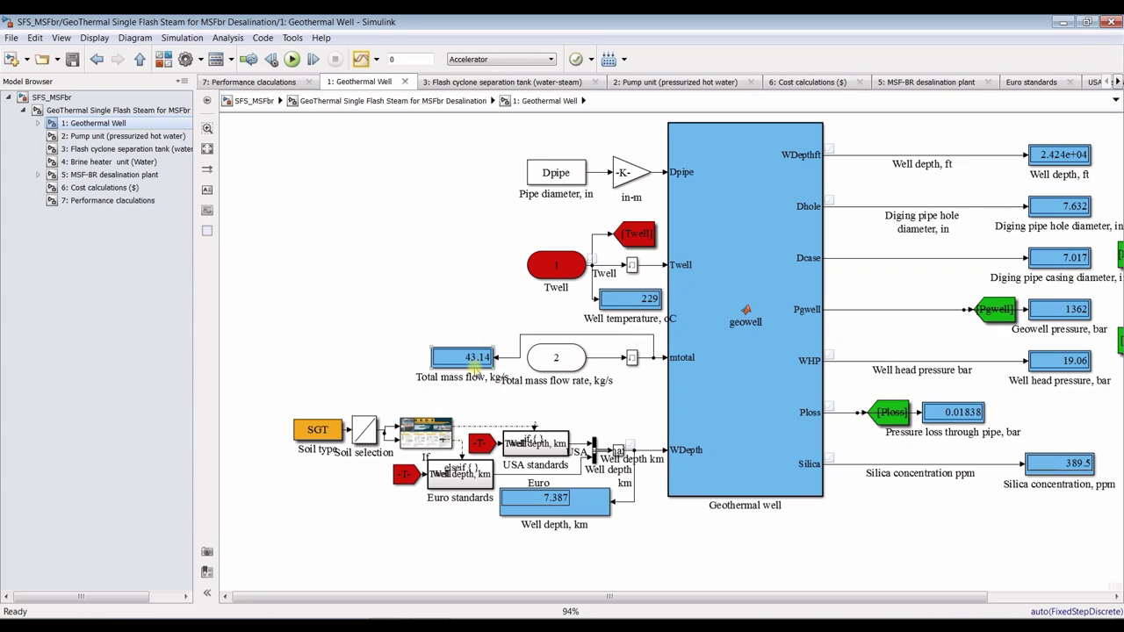
scroll(567, 542, up, 4)
scroll(567, 542, up, 2)
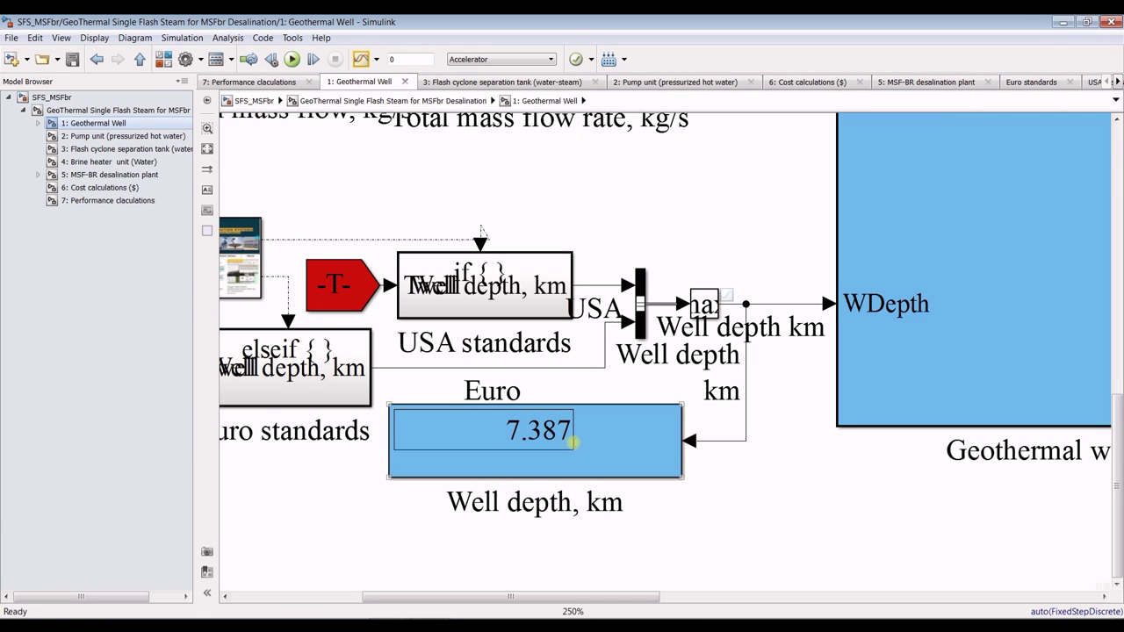
scroll(557, 454, down, 5)
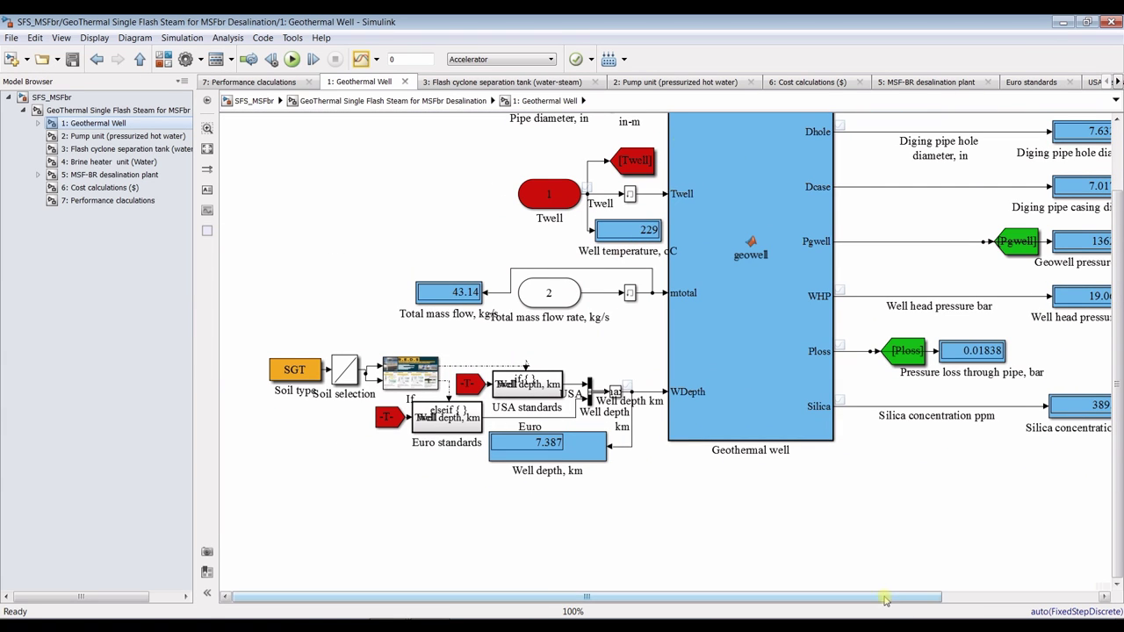
drag(886, 600, 1087, 599)
scroll(935, 414, up, 2)
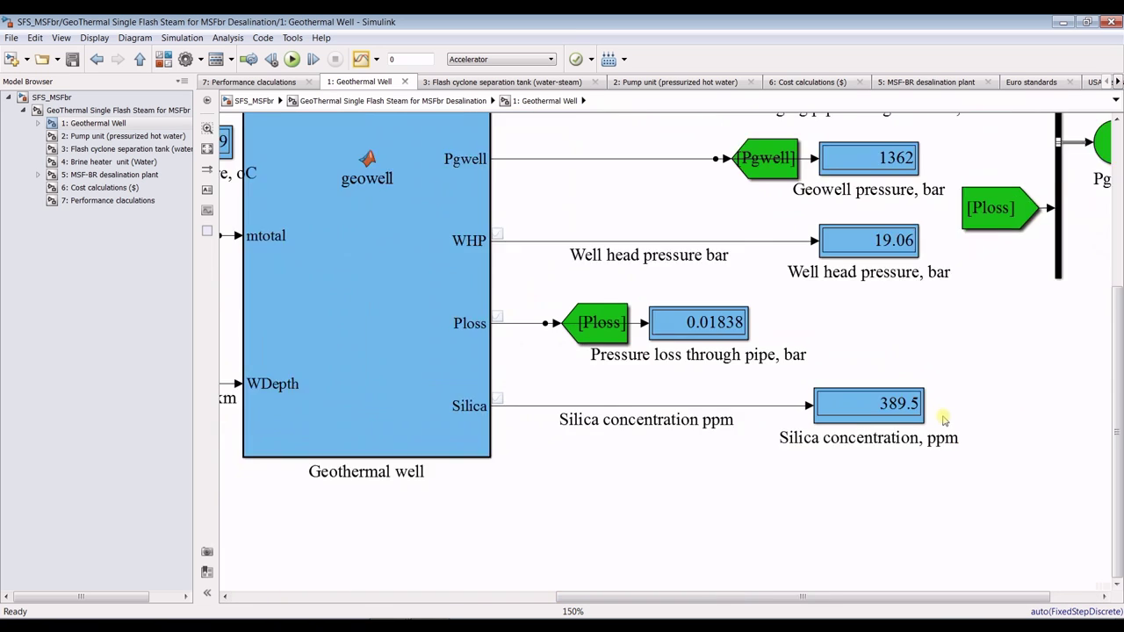
scroll(945, 421, up, 1)
drag(1119, 463, 1119, 237)
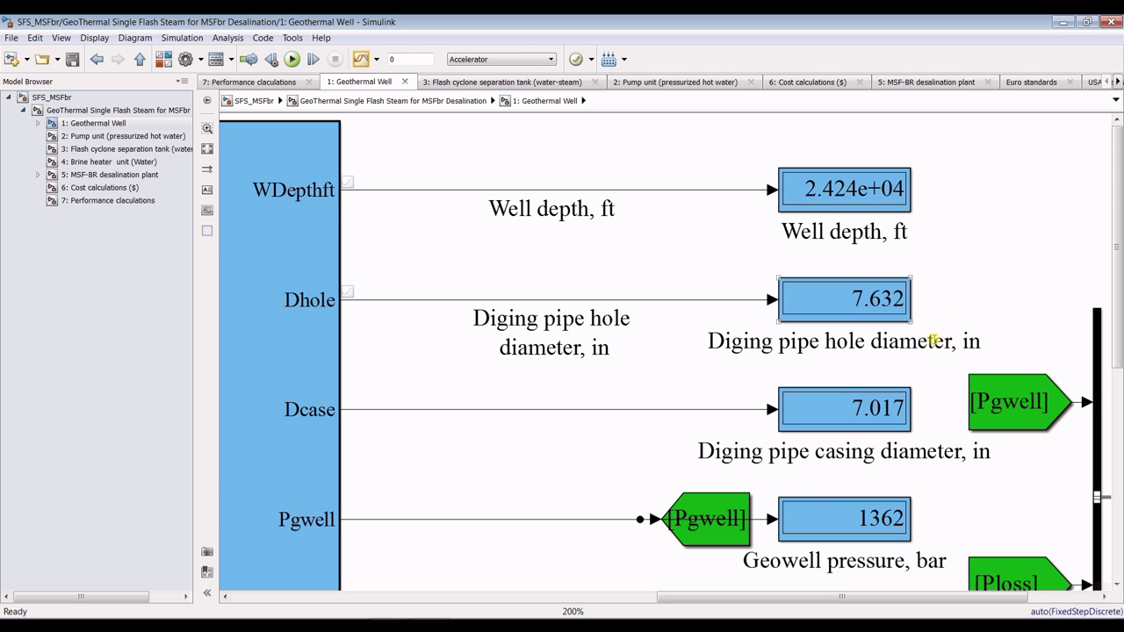
scroll(938, 338, down, 2)
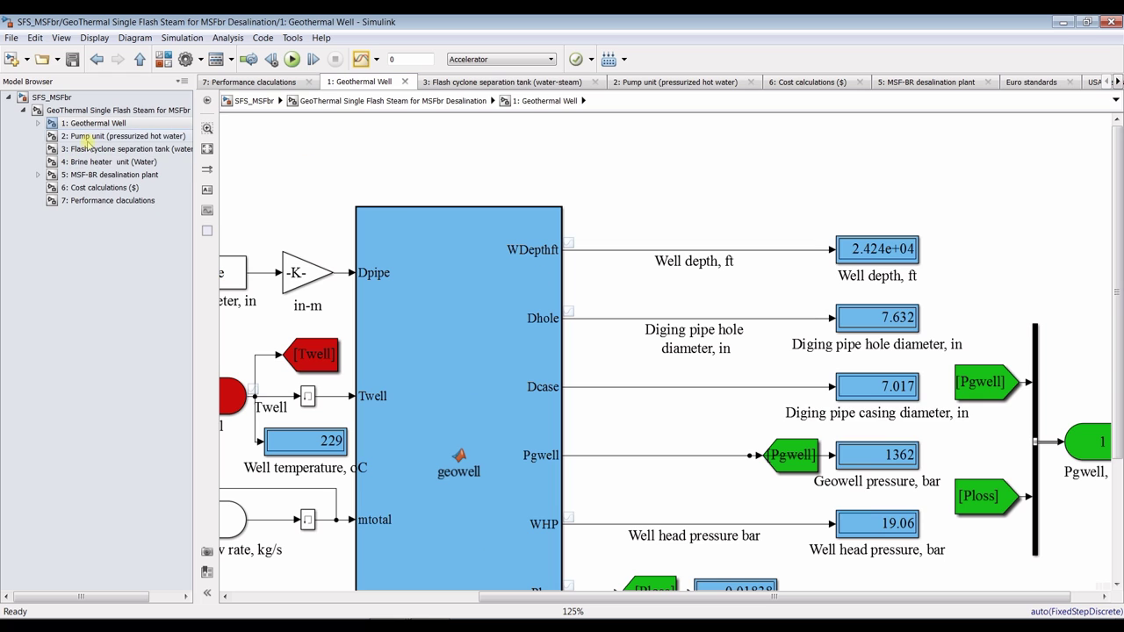
Review the Pump unit's 192 kW pump work, then open the Flash cyclone separation tank subsystem
click(91, 136)
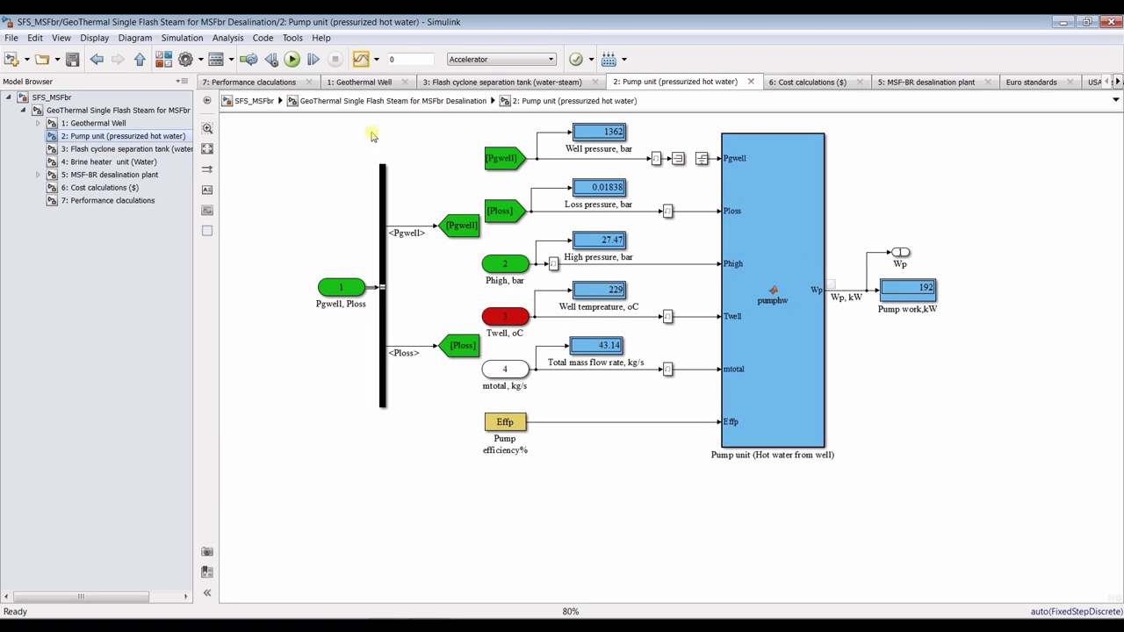
scroll(455, 160, up, 2)
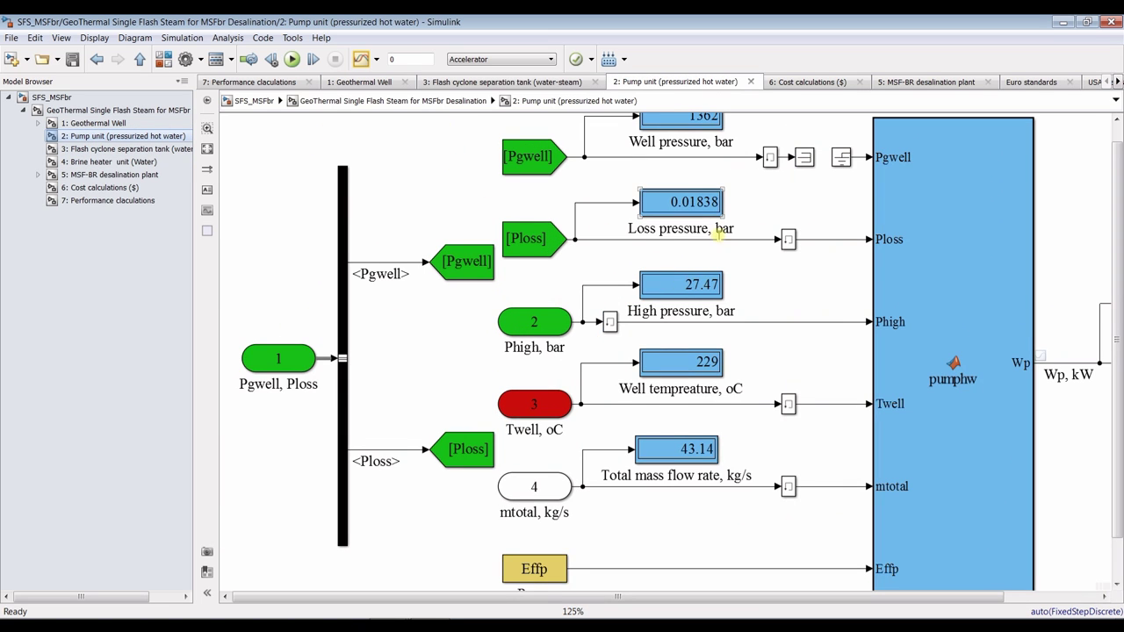
scroll(727, 332, down, 1)
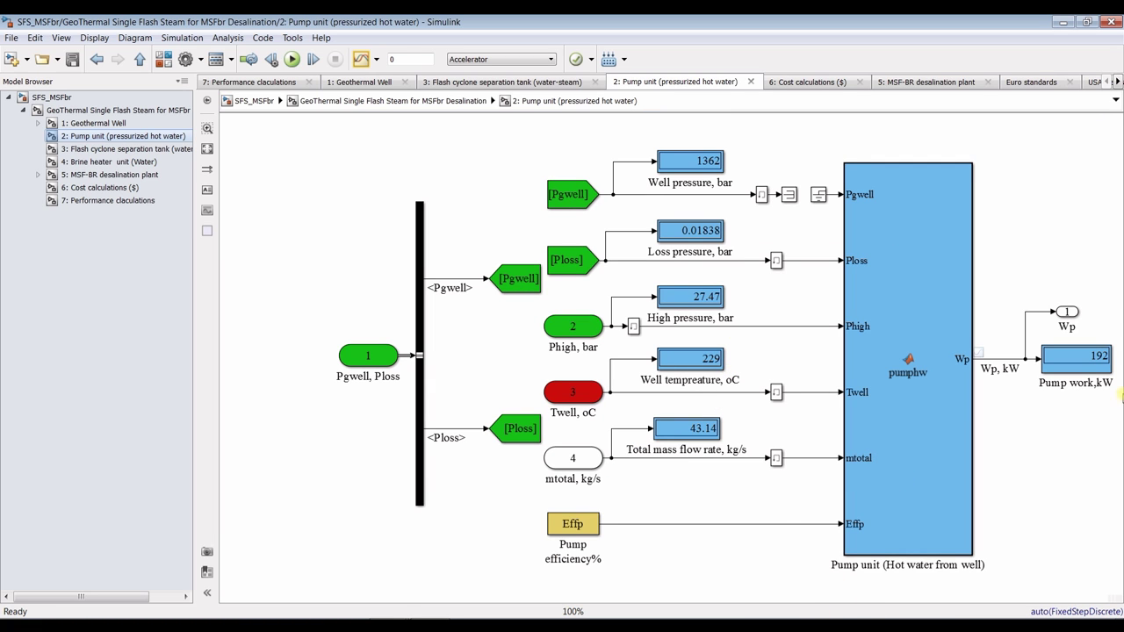
scroll(1029, 351, up, 5)
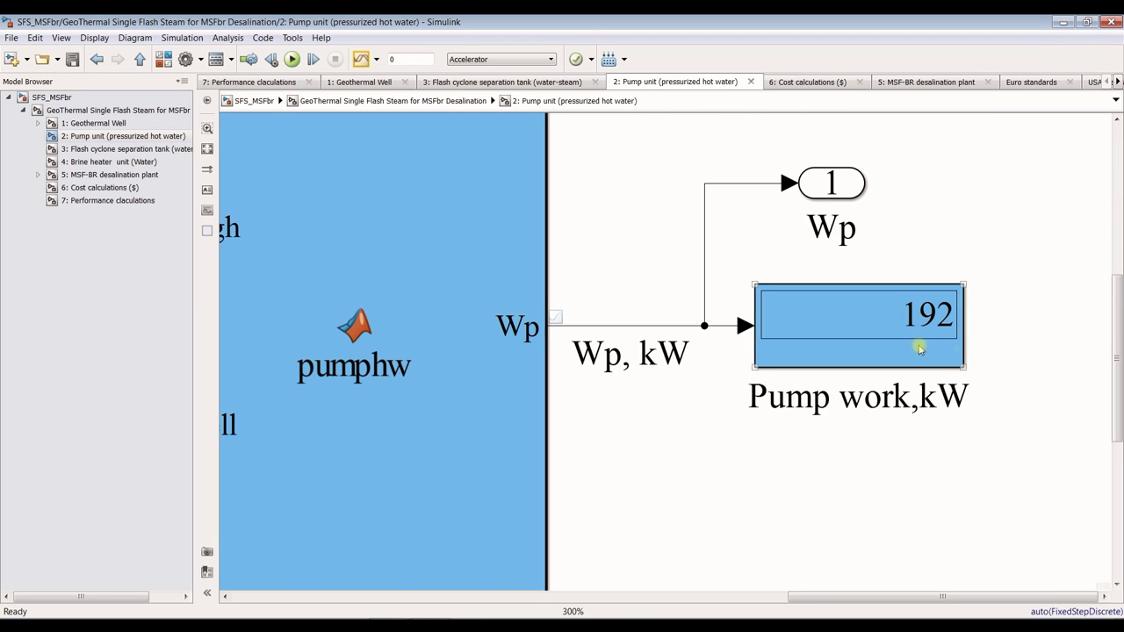
scroll(973, 317, down, 1)
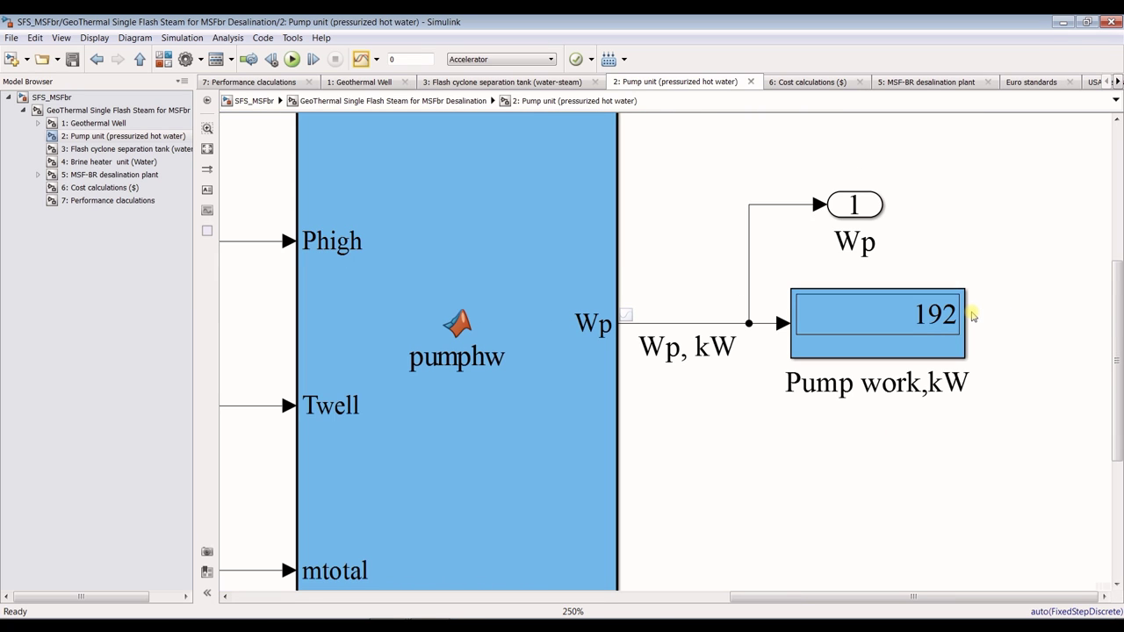
scroll(974, 316, down, 2)
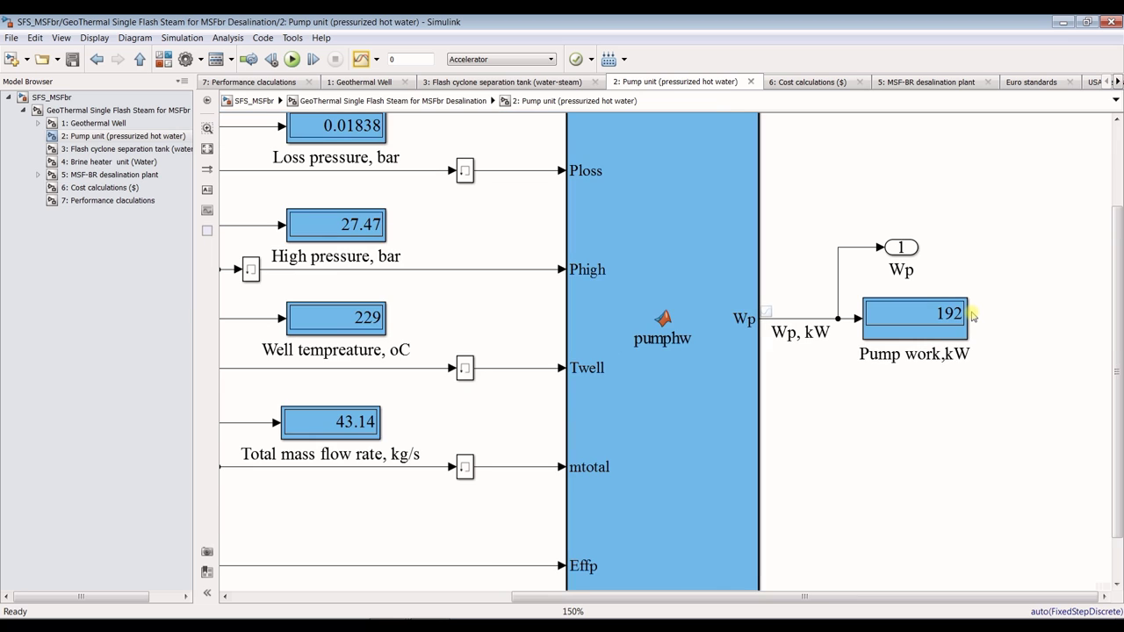
click(99, 151)
scroll(812, 567, up, 2)
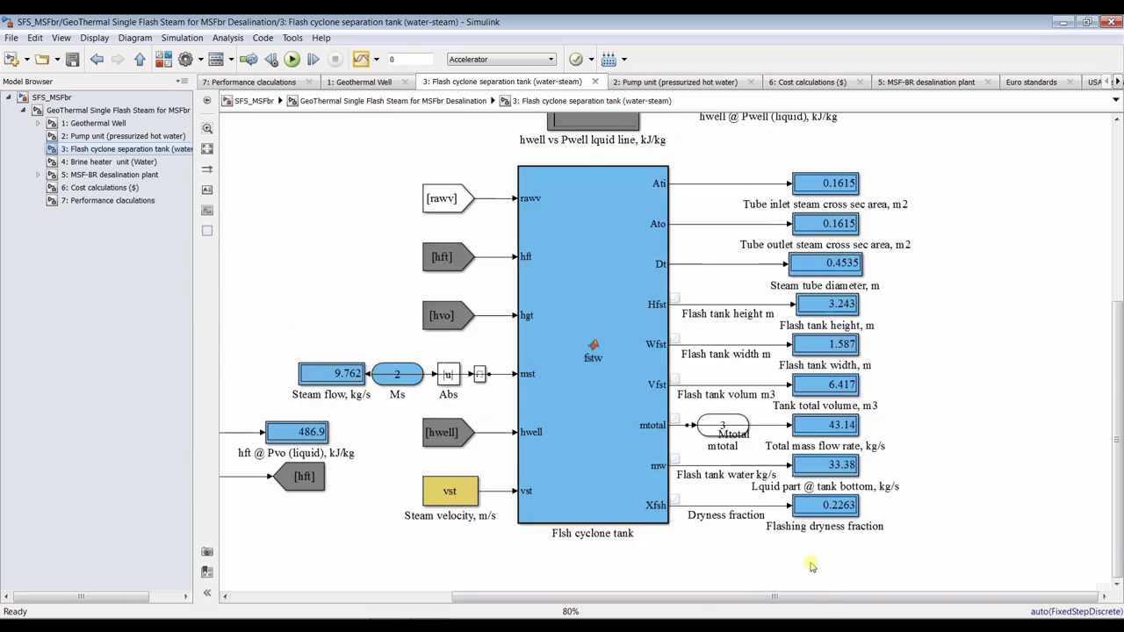
scroll(811, 566, up, 3)
scroll(811, 567, down, 1)
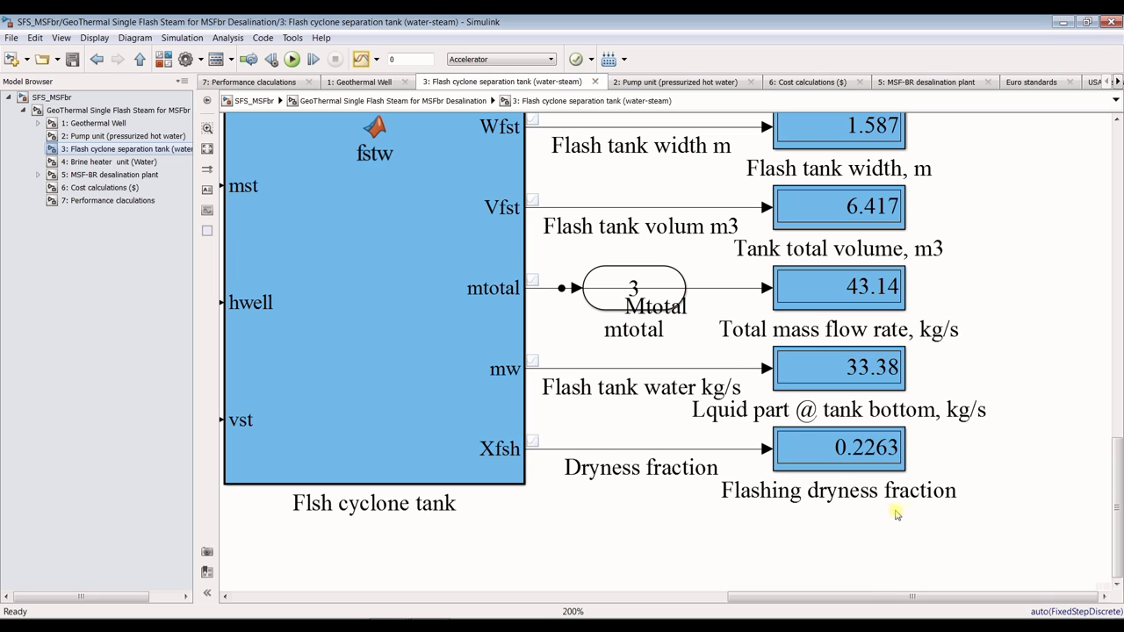
click(801, 459)
scroll(959, 482, down, 2)
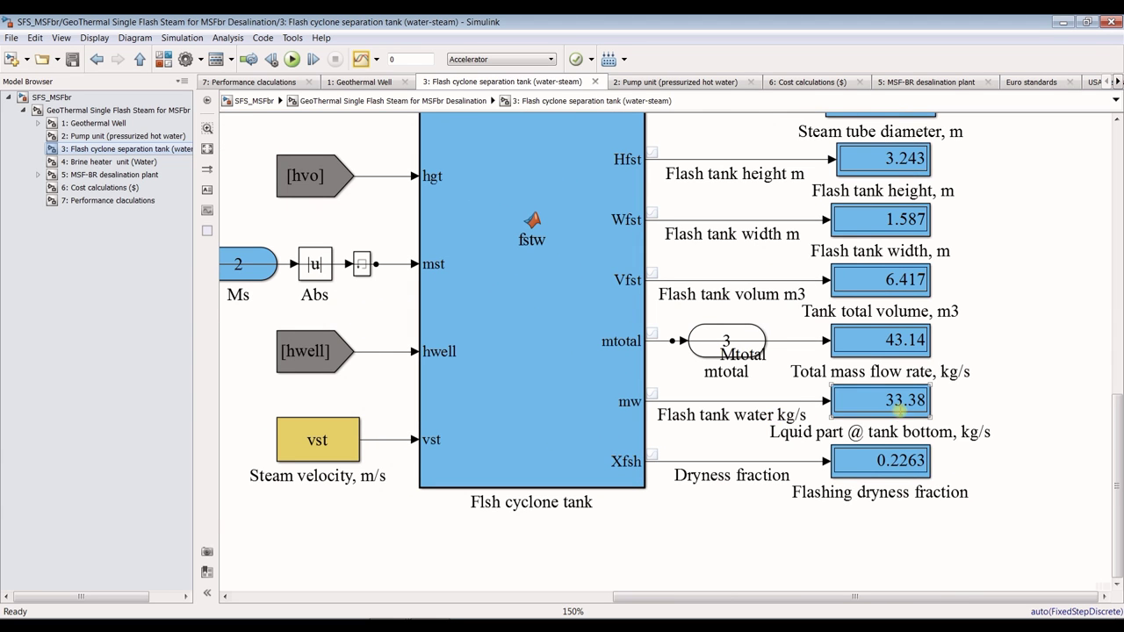
scroll(900, 410, up, 2)
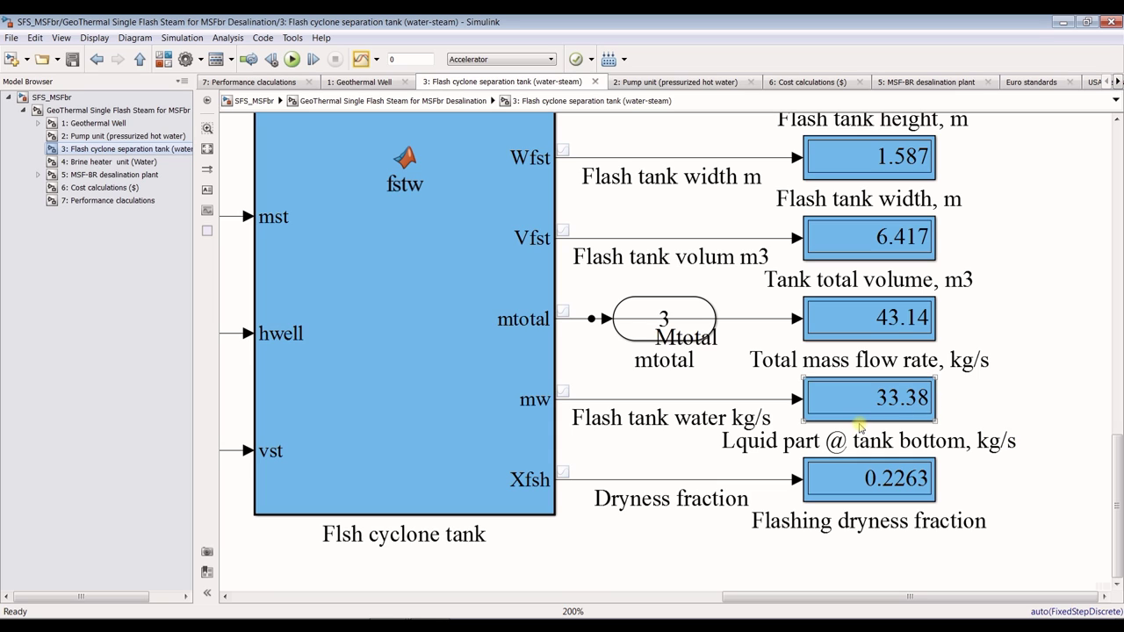
click(896, 325)
click(1060, 389)
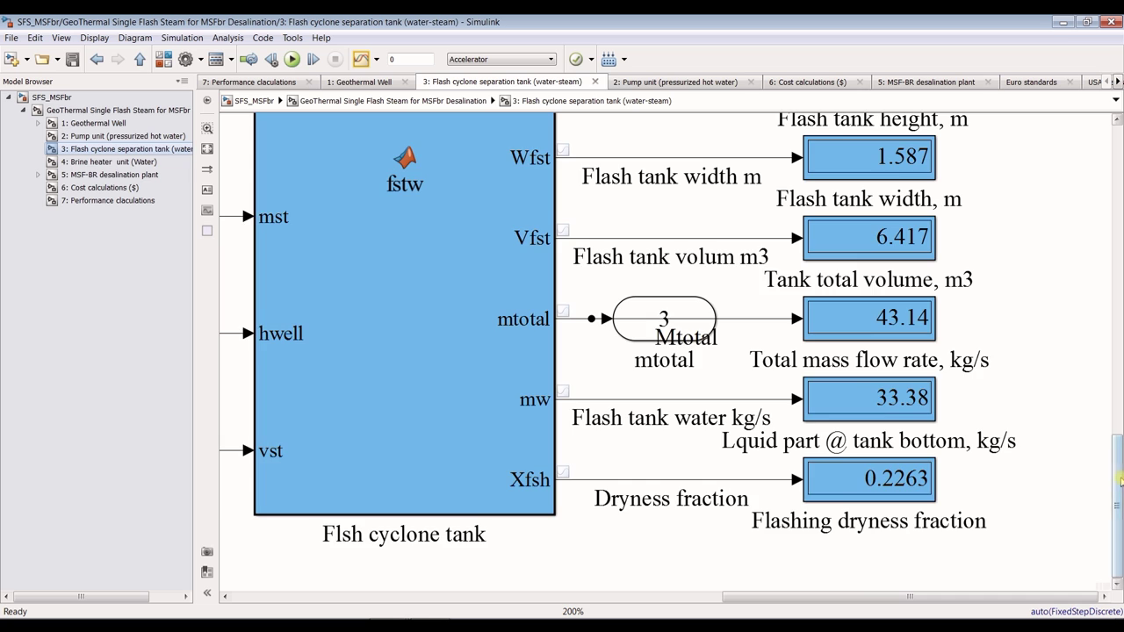
mouse_move(1121, 479)
mouse_down()
mouse_move(1121, 372)
mouse_move(1121, 465)
mouse_up()
scroll(569, 436, down, 5)
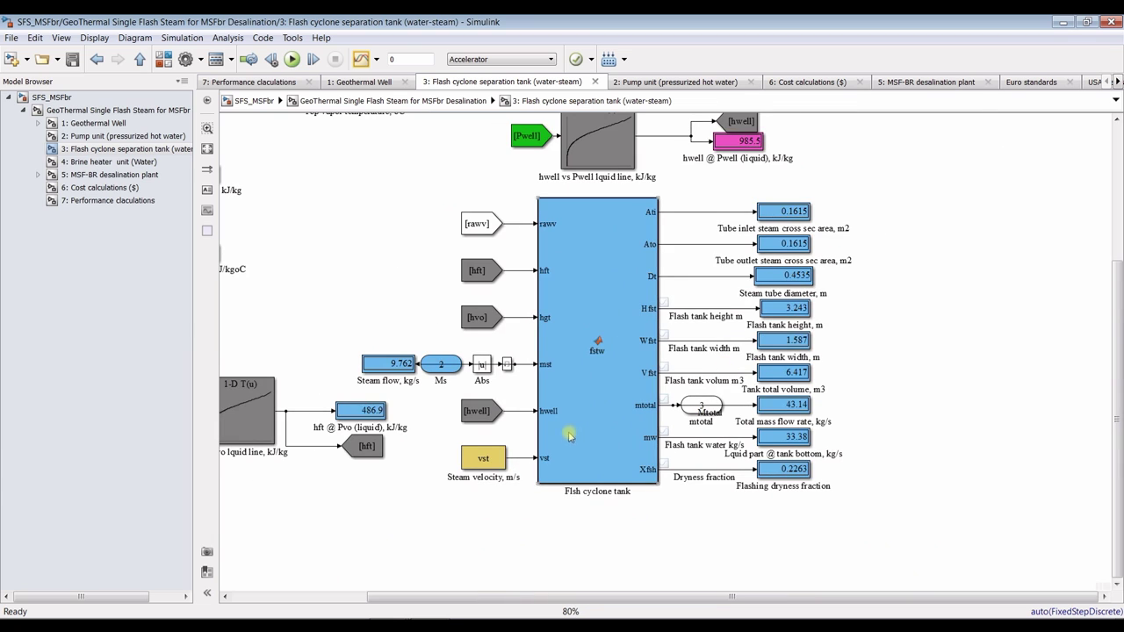
scroll(397, 238, up, 5)
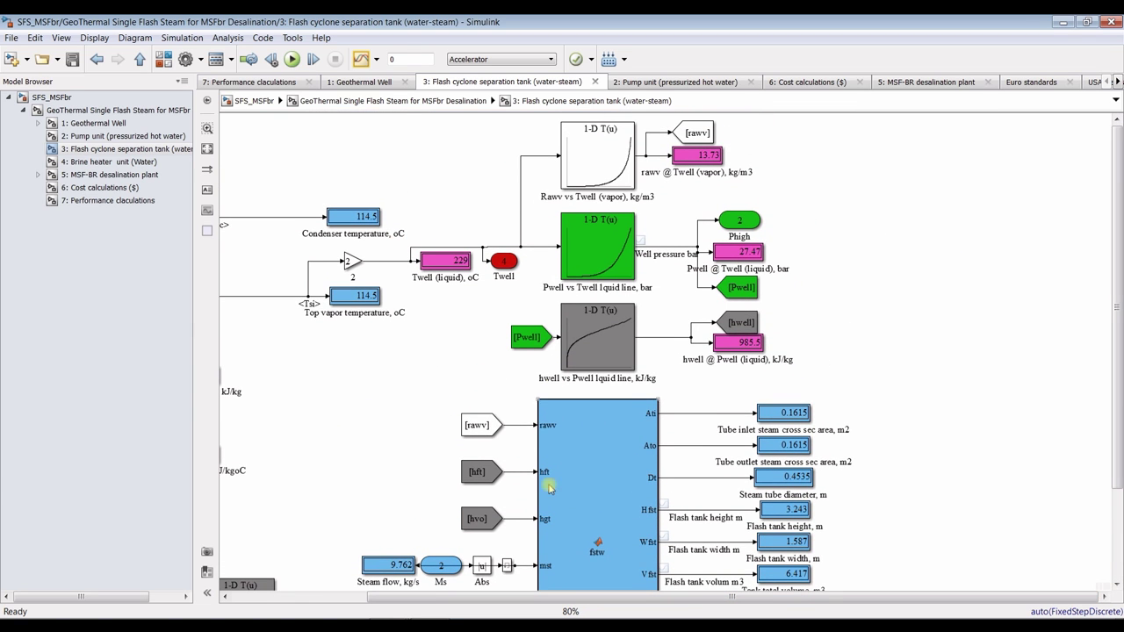
drag(678, 599, 562, 601)
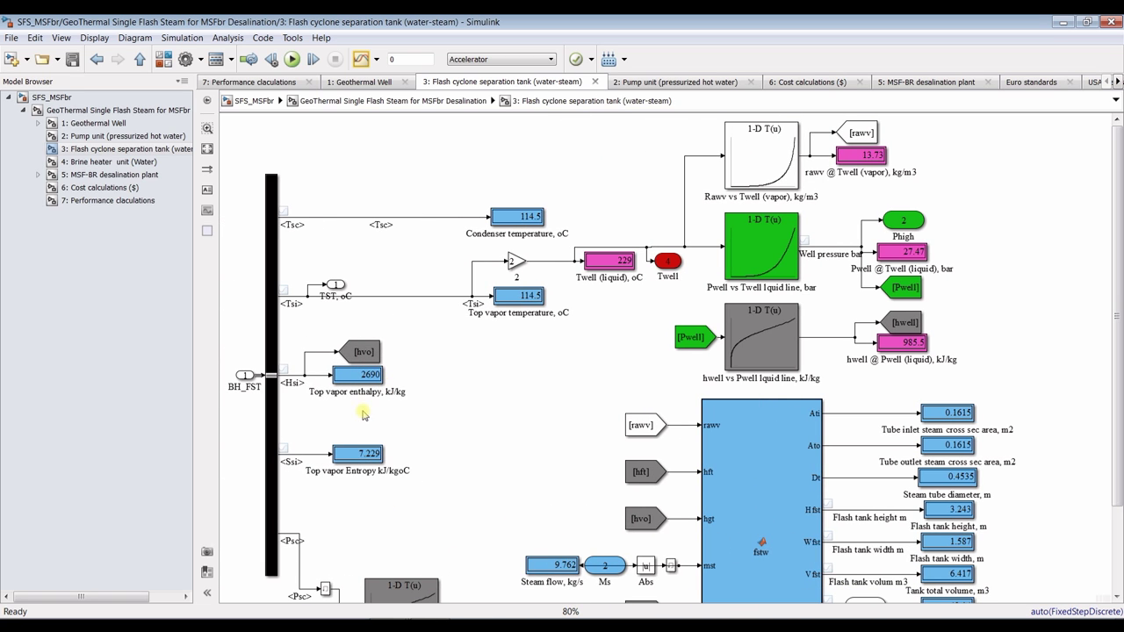
scroll(383, 378, up, 4)
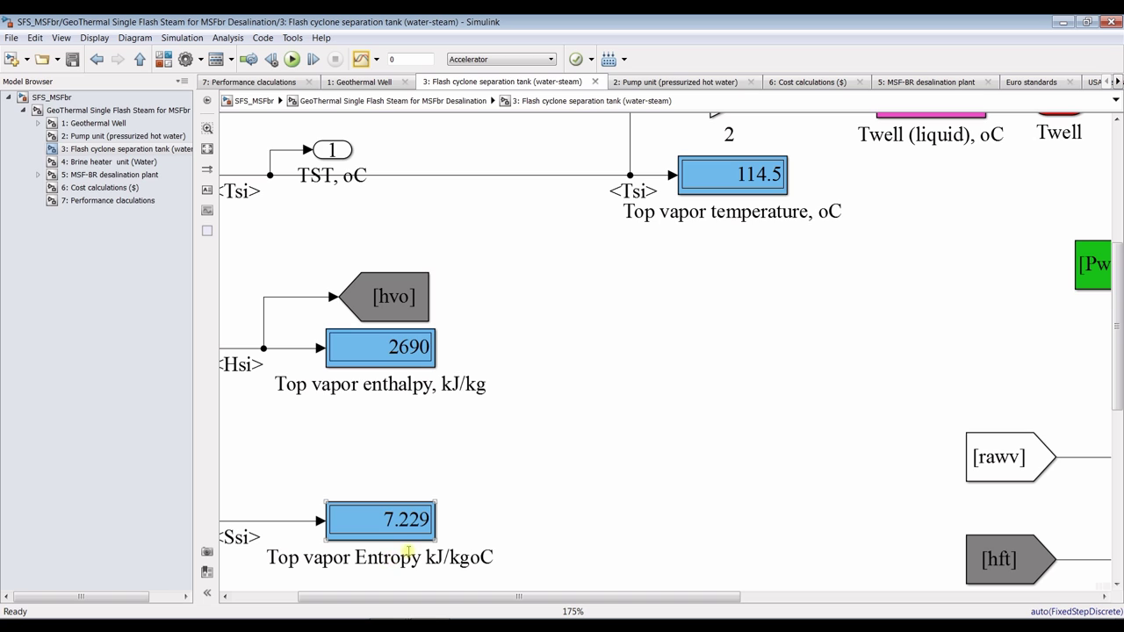
scroll(448, 545, down, 3)
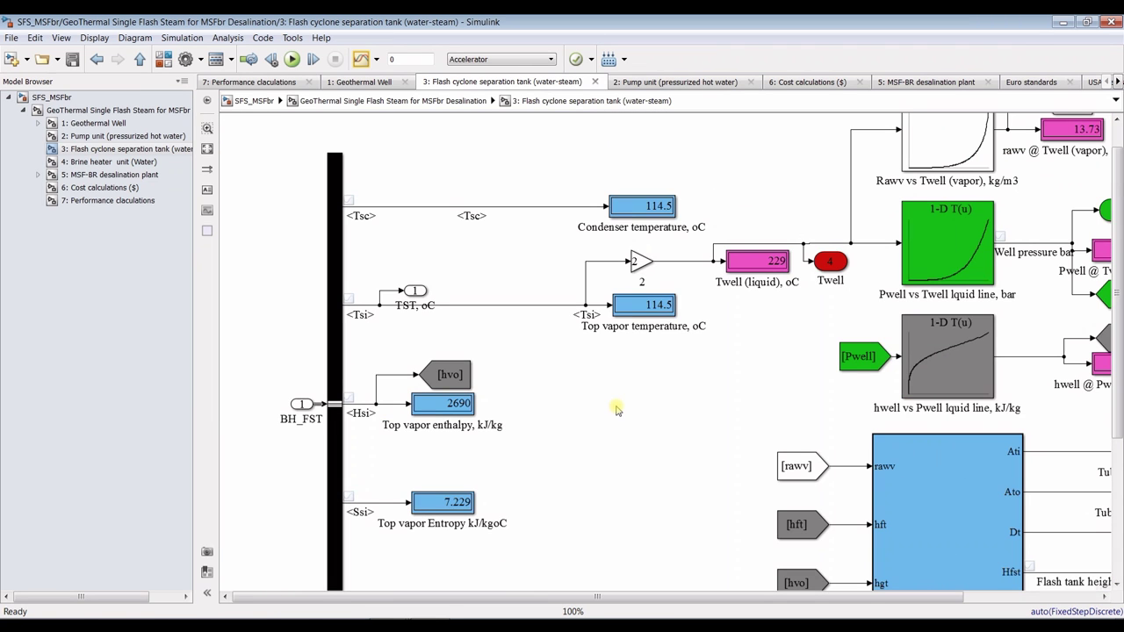
click(674, 322)
drag(660, 598, 777, 598)
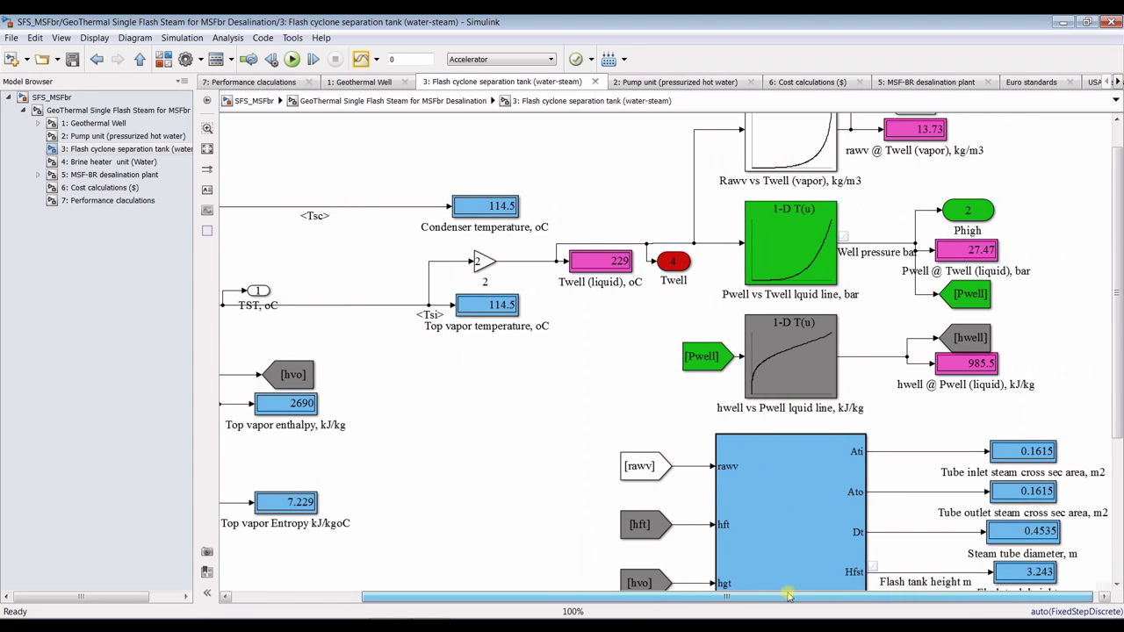
click(843, 297)
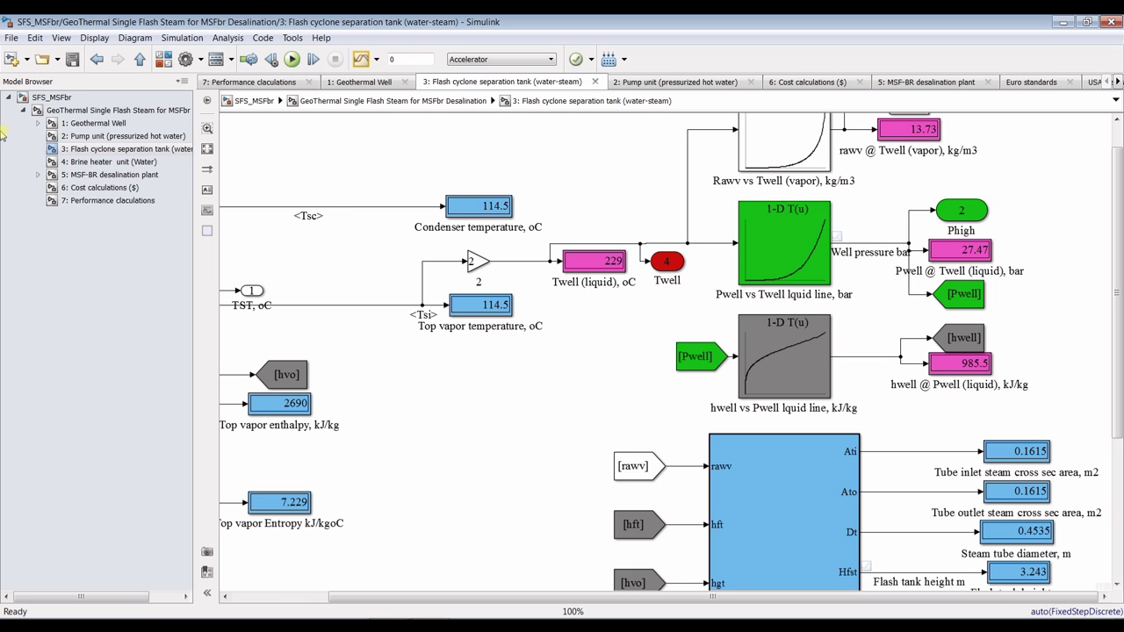
Check the brine heater unit's 114.5 °C top steam temperature, then return to the top-level GeoThermal diagram
click(95, 162)
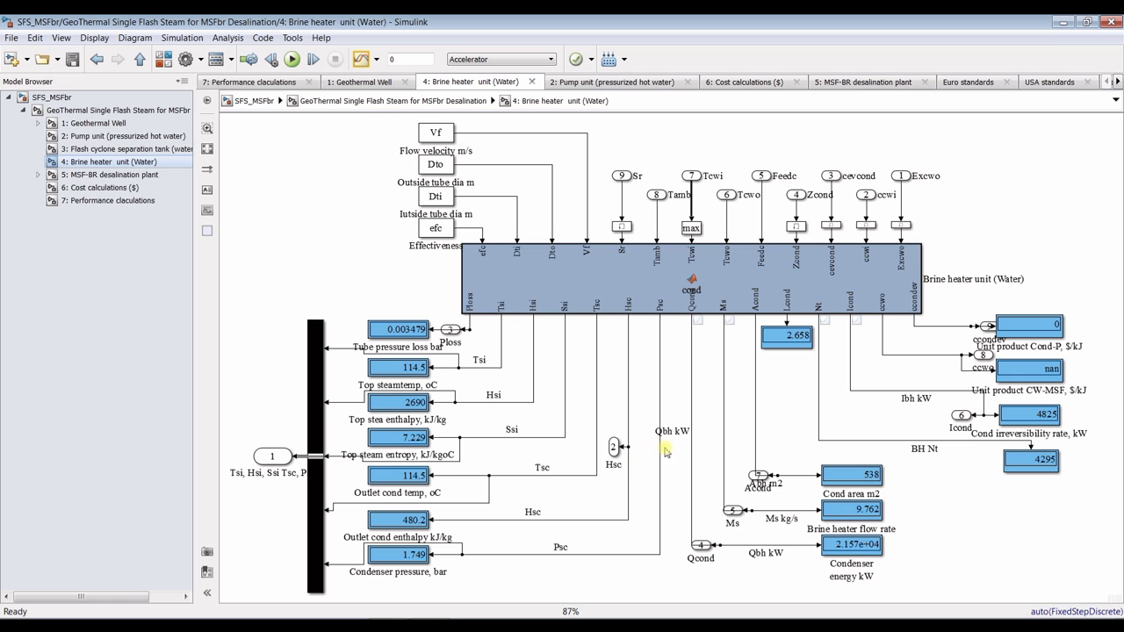
scroll(784, 379, up, 3)
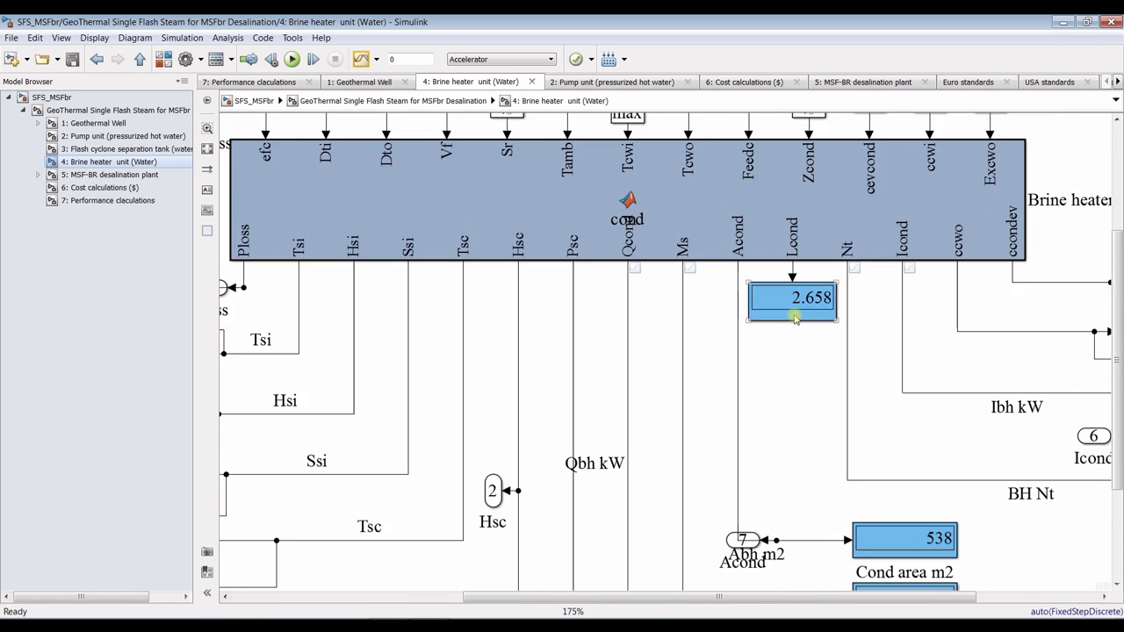
scroll(784, 380, down, 2)
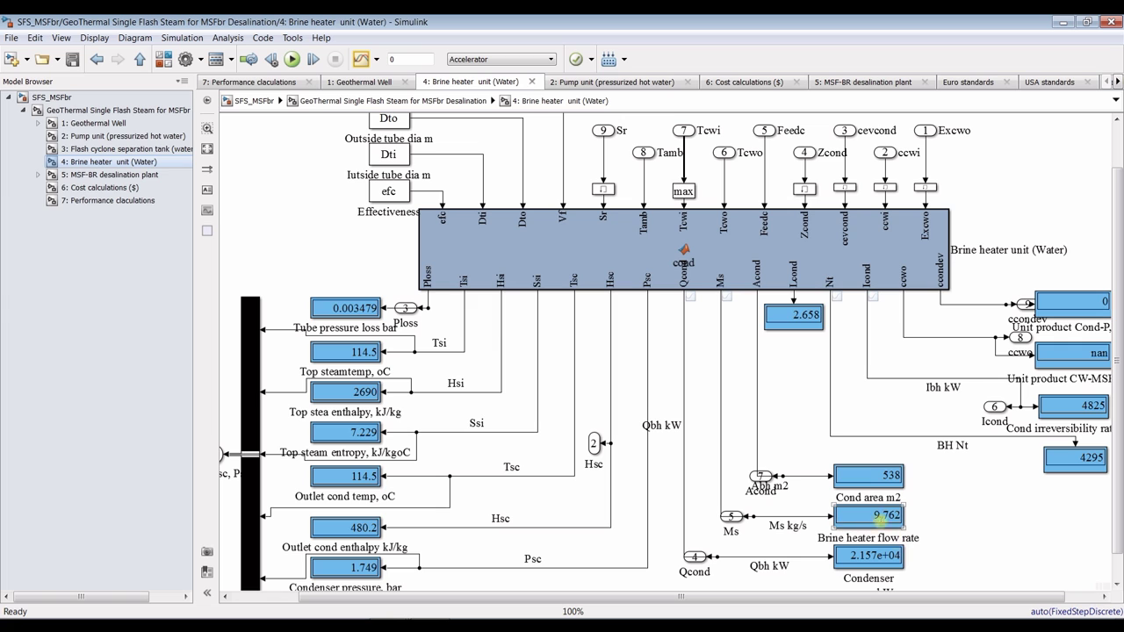
scroll(884, 517, up, 5)
scroll(886, 522, up, 1)
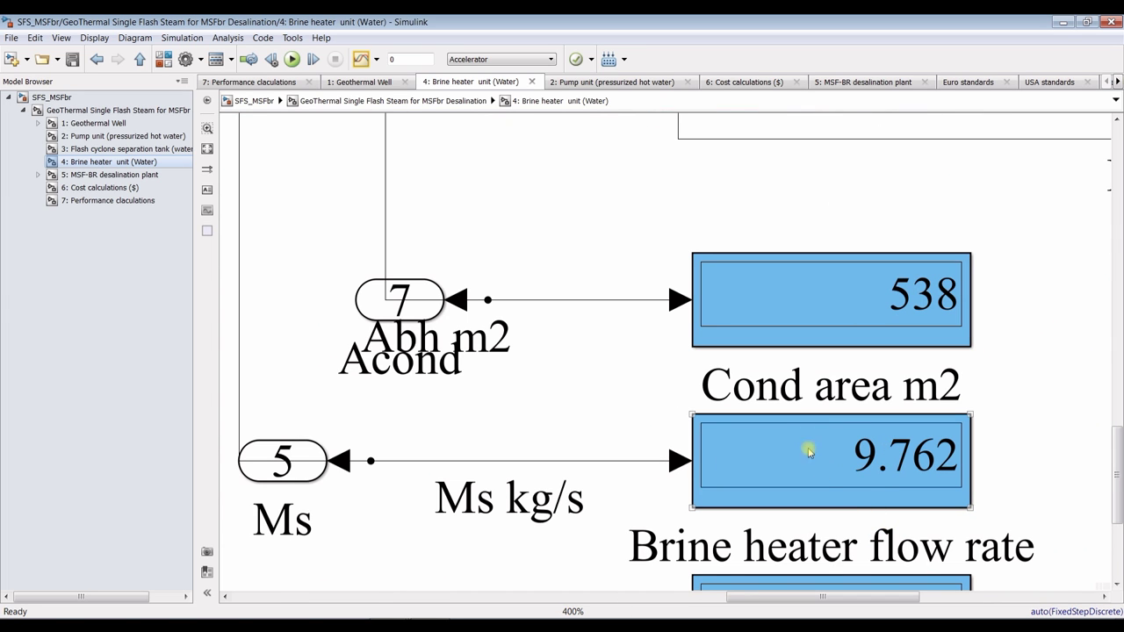
scroll(913, 489, down, 2)
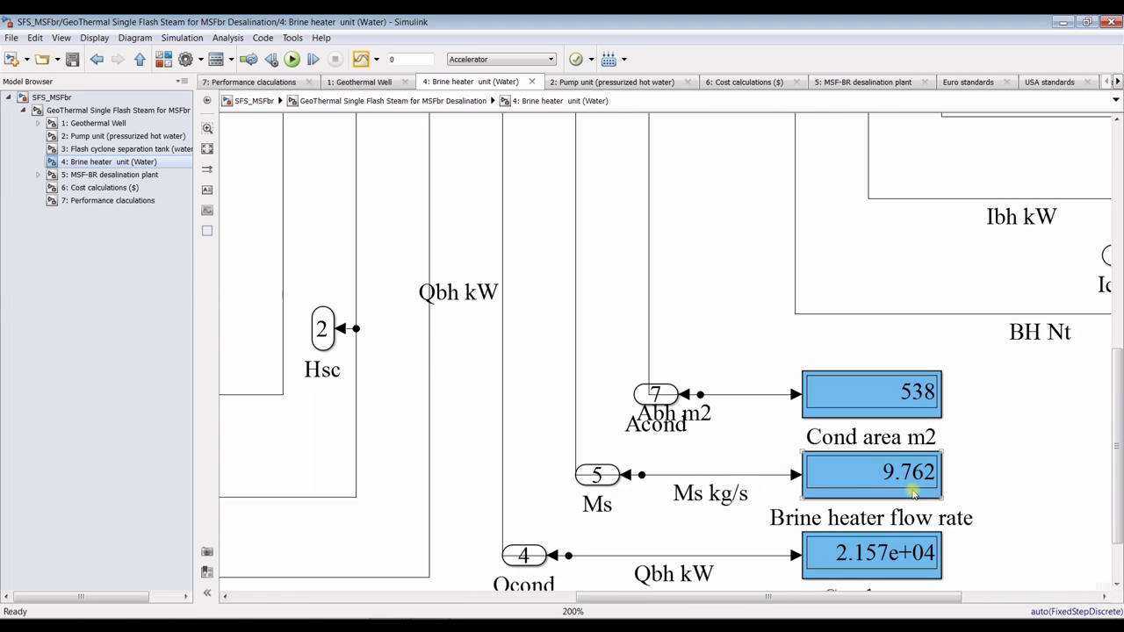
scroll(914, 493, down, 1)
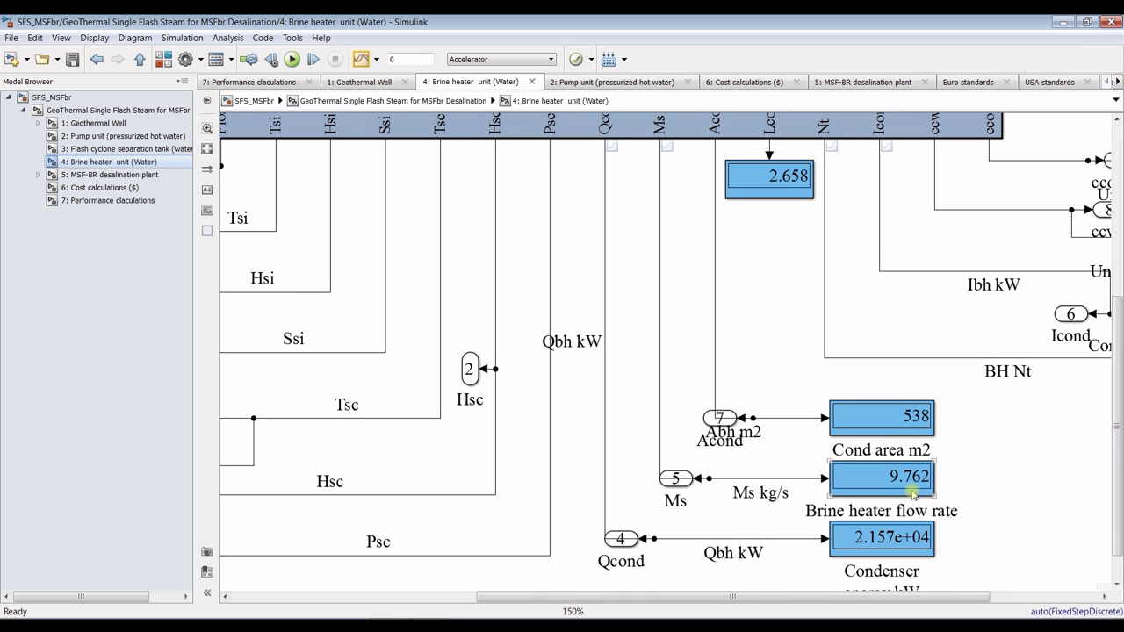
scroll(912, 494, down, 2)
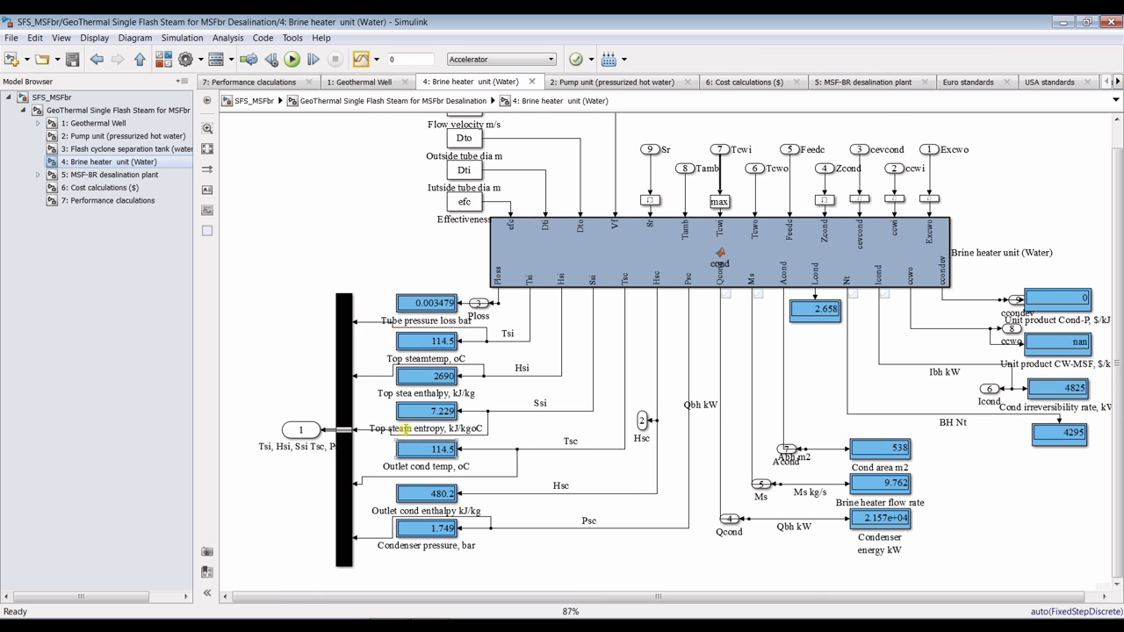
scroll(405, 376, up, 1)
scroll(420, 376, up, 1)
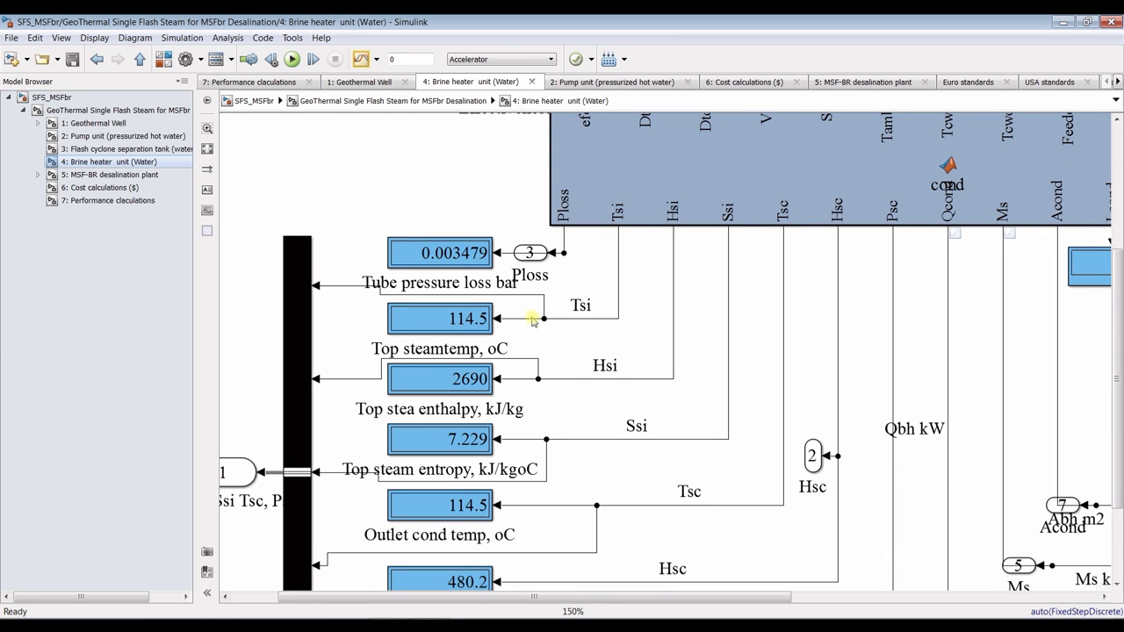
scroll(472, 322, up, 2)
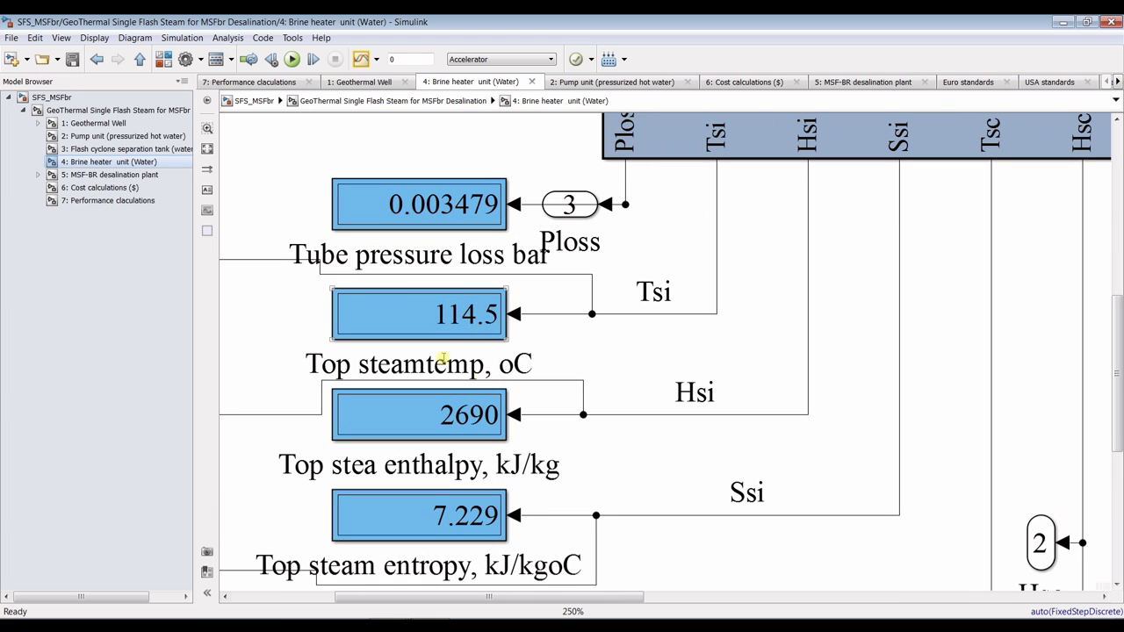
scroll(534, 335, down, 1)
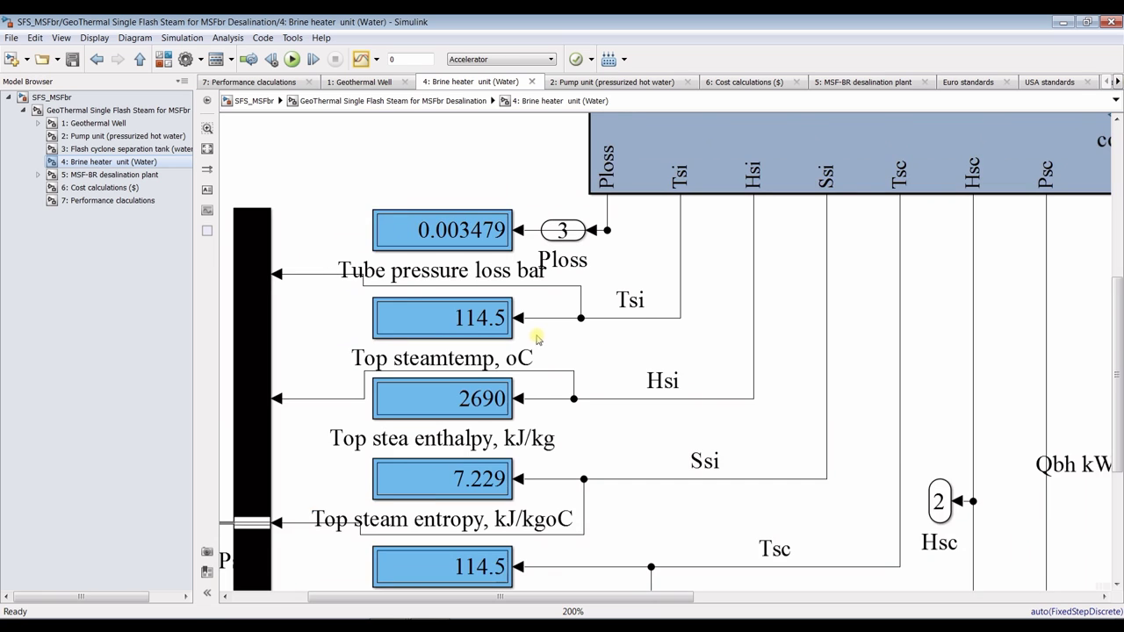
scroll(537, 339, down, 1)
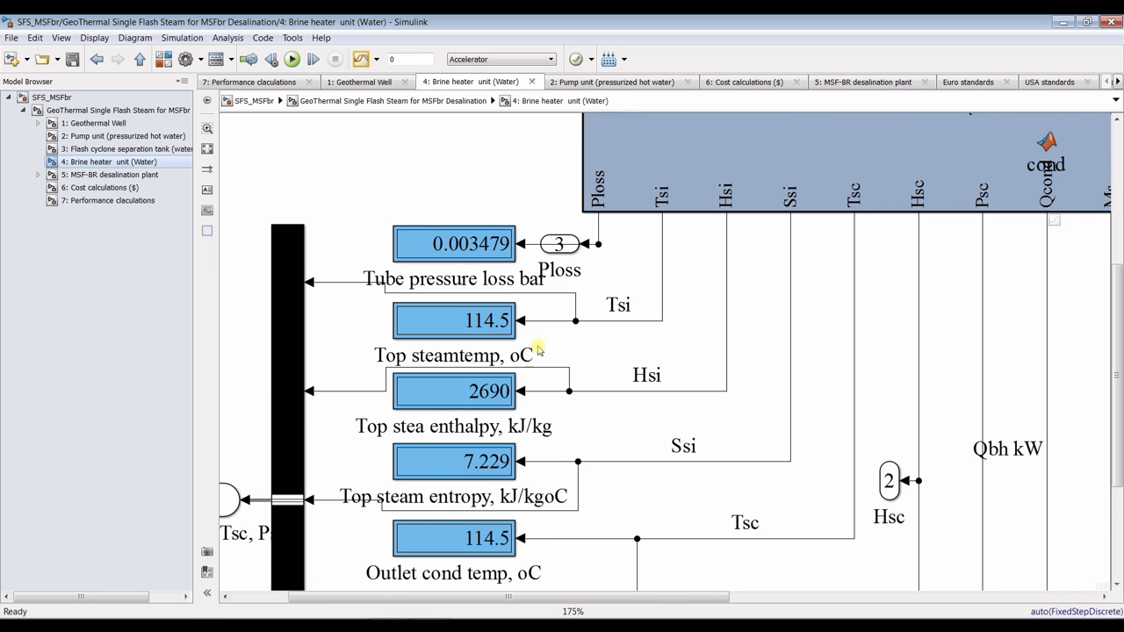
click(121, 111)
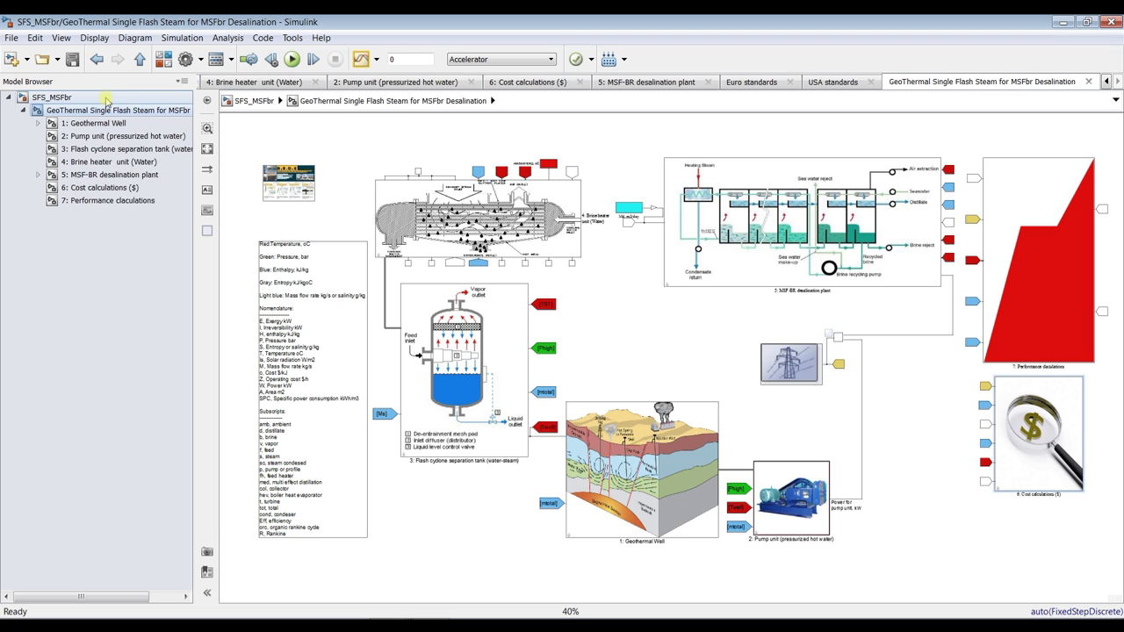
Look over the SFS_MSFbr root diagram and Geothermal Well, then open the '5: MSF-BR desalination plant' subsystem
click(51, 96)
scroll(315, 193, up, 9)
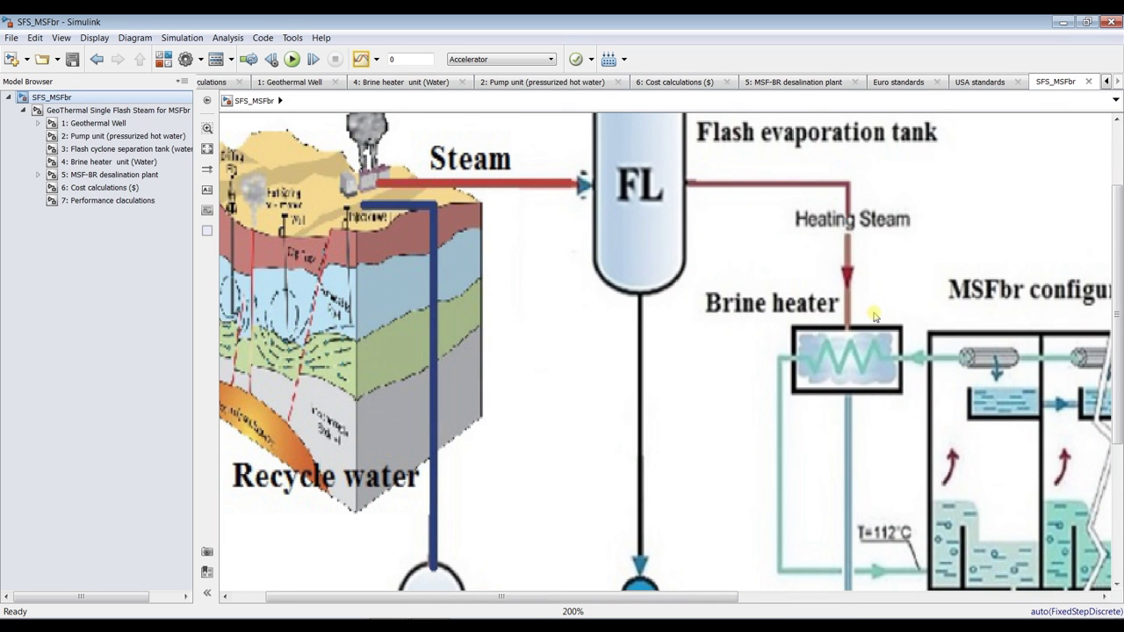
scroll(851, 320, down, 1)
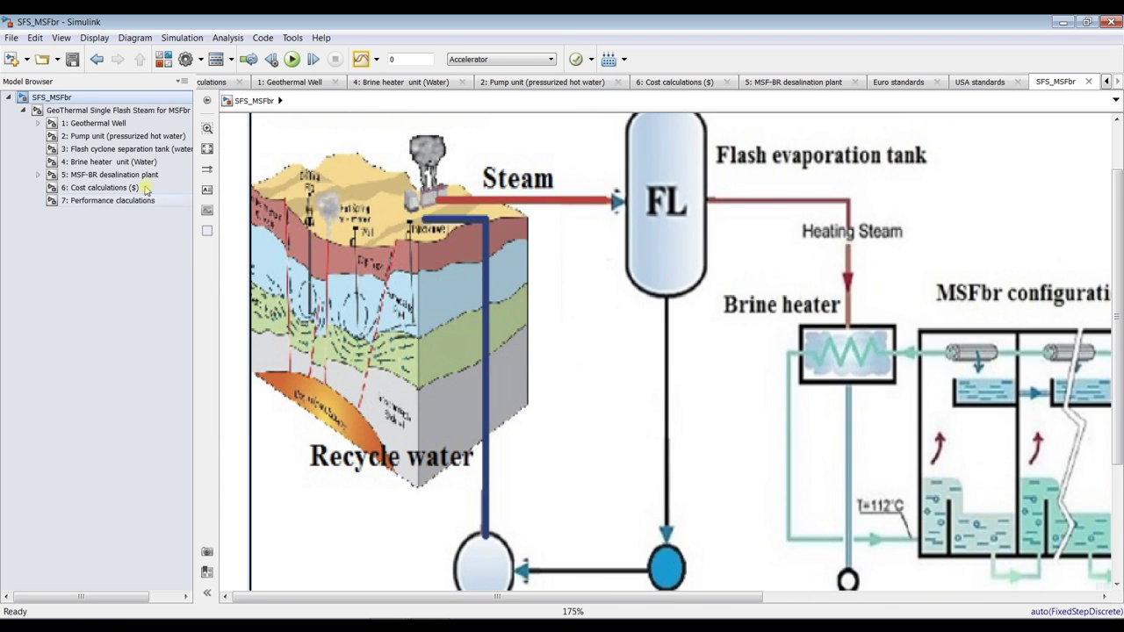
click(88, 123)
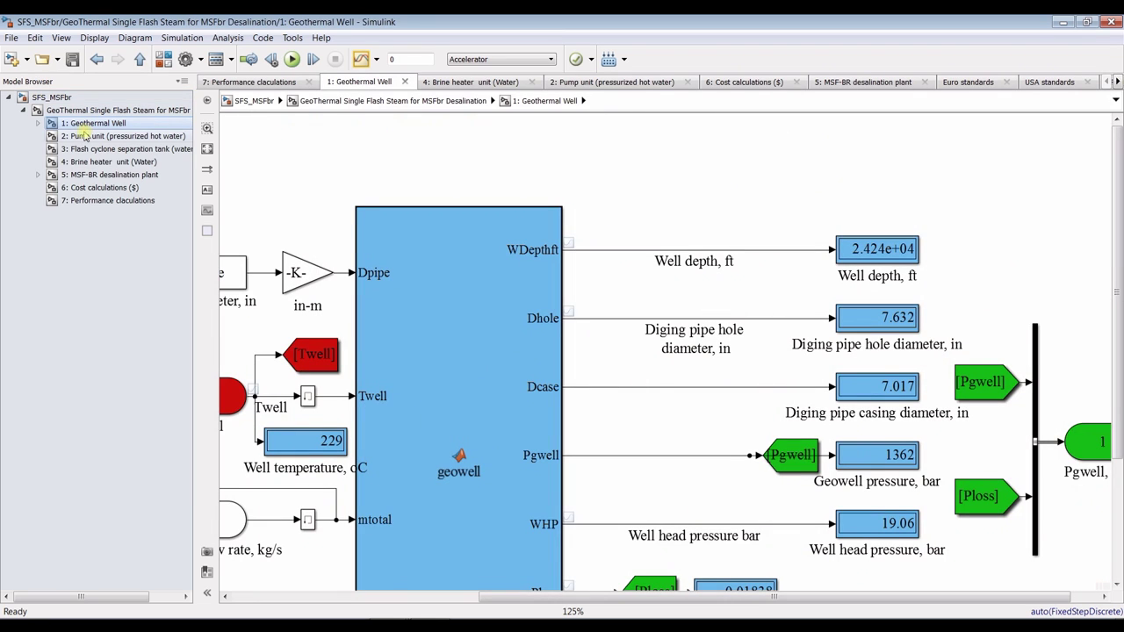
click(88, 162)
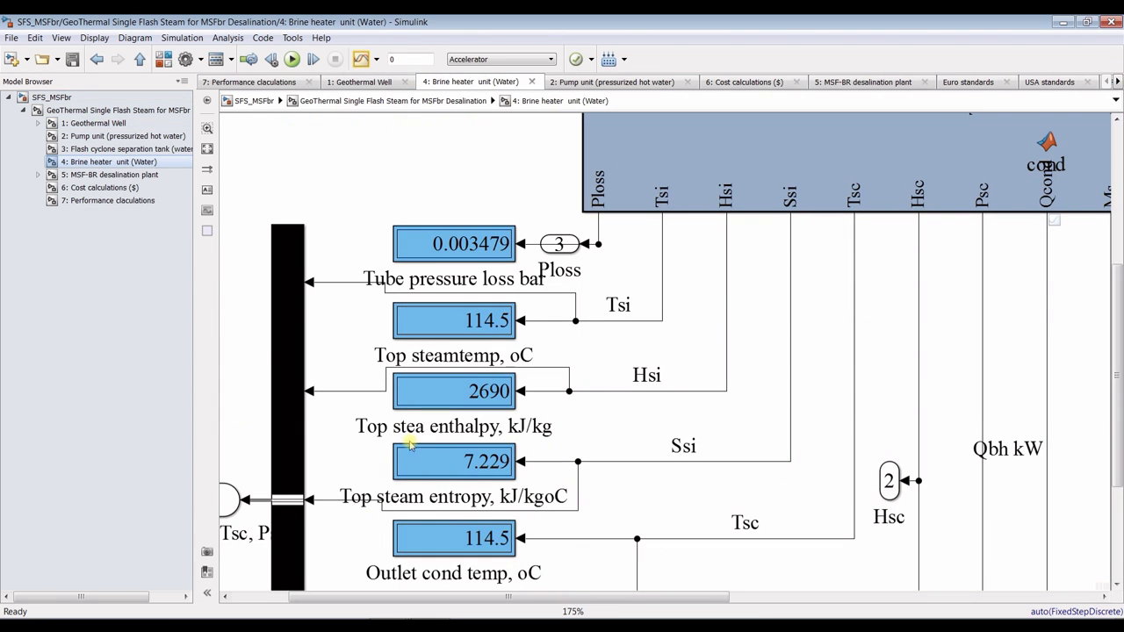
click(101, 175)
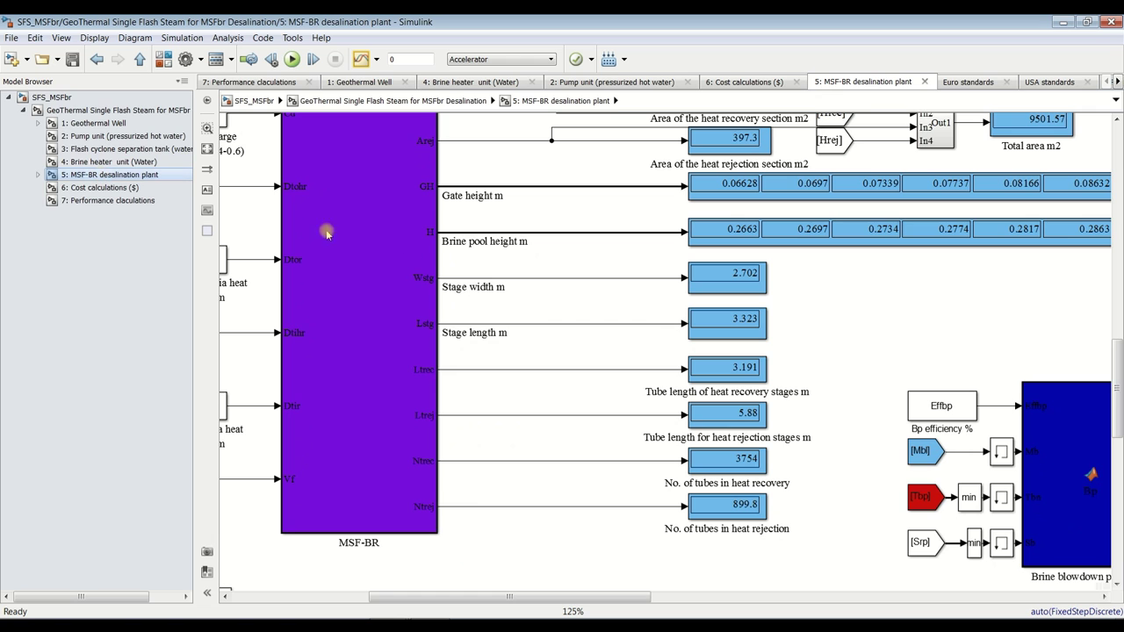
Check the total feed goto tag and its 184.2 feed display on the MSF-BR canvas
drag(1110, 351, 1117, 141)
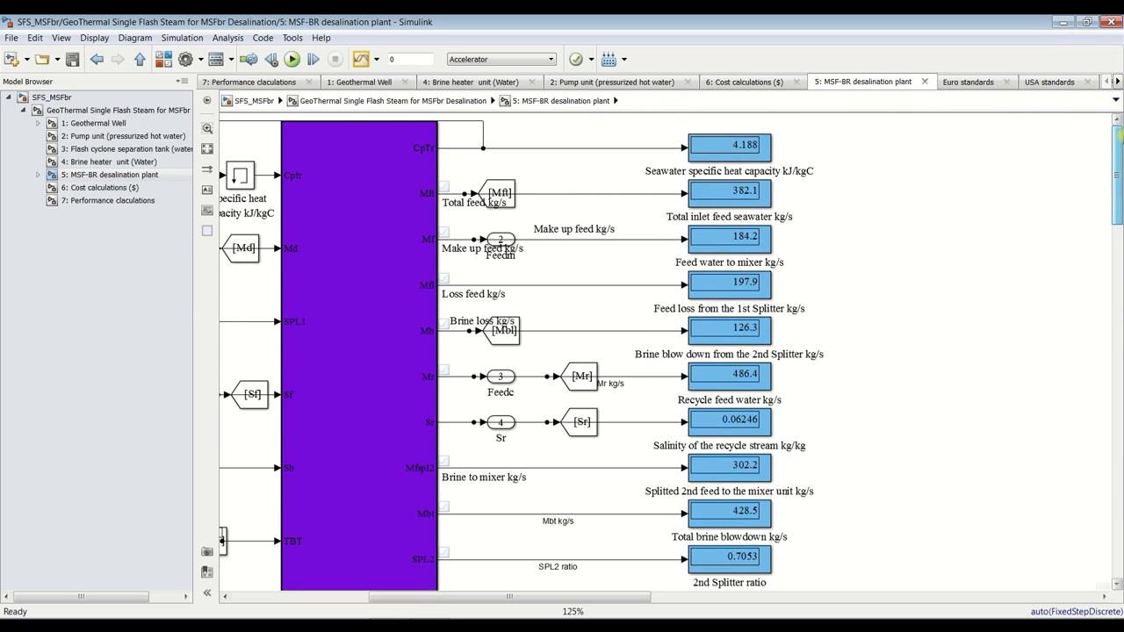
scroll(822, 149, up, 1)
click(444, 203)
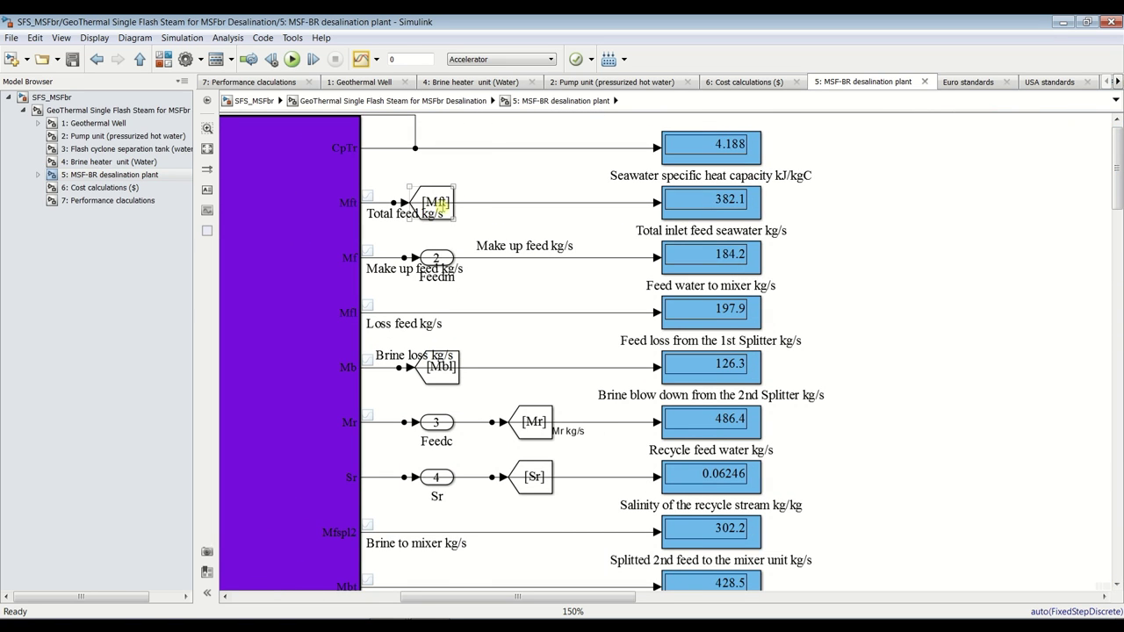
click(736, 273)
Read the 0.7053 splitter ratio display, then bring the MATLAB R2016a desktop forward
drag(1120, 192, 1120, 230)
scroll(696, 195, up, 3)
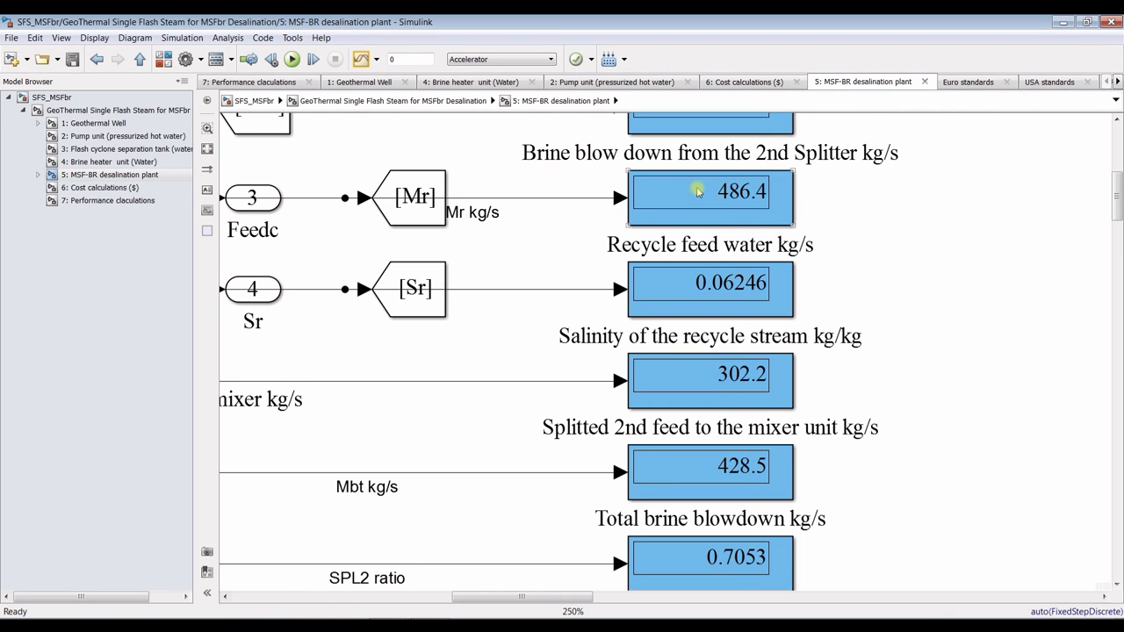
scroll(754, 204, down, 2)
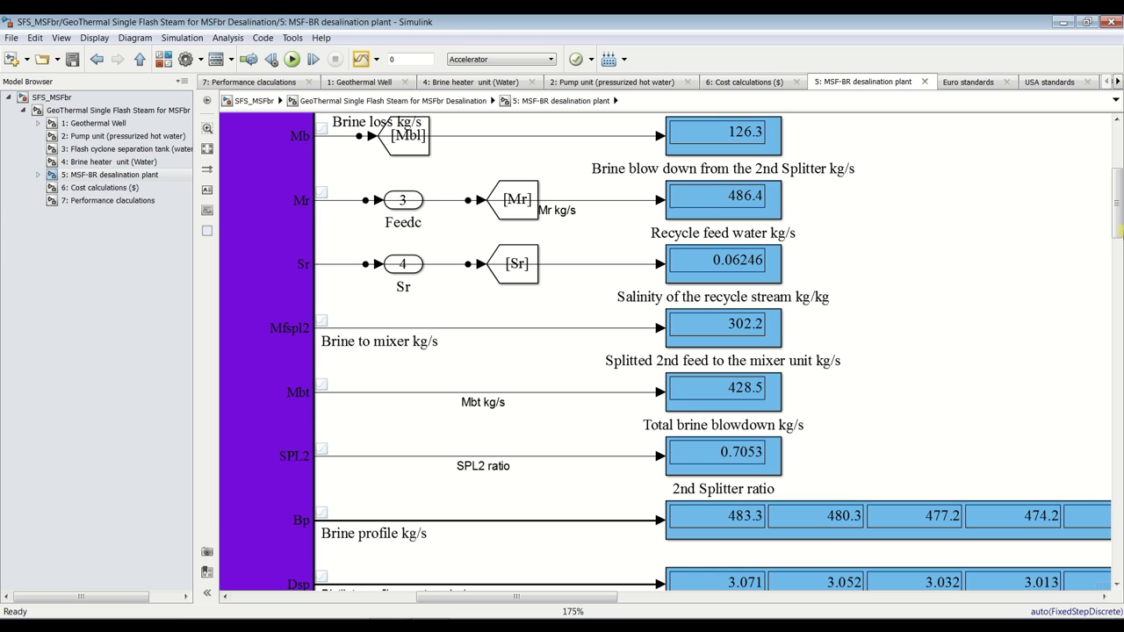
drag(1118, 200, 1119, 249)
scroll(746, 223, up, 5)
click(778, 202)
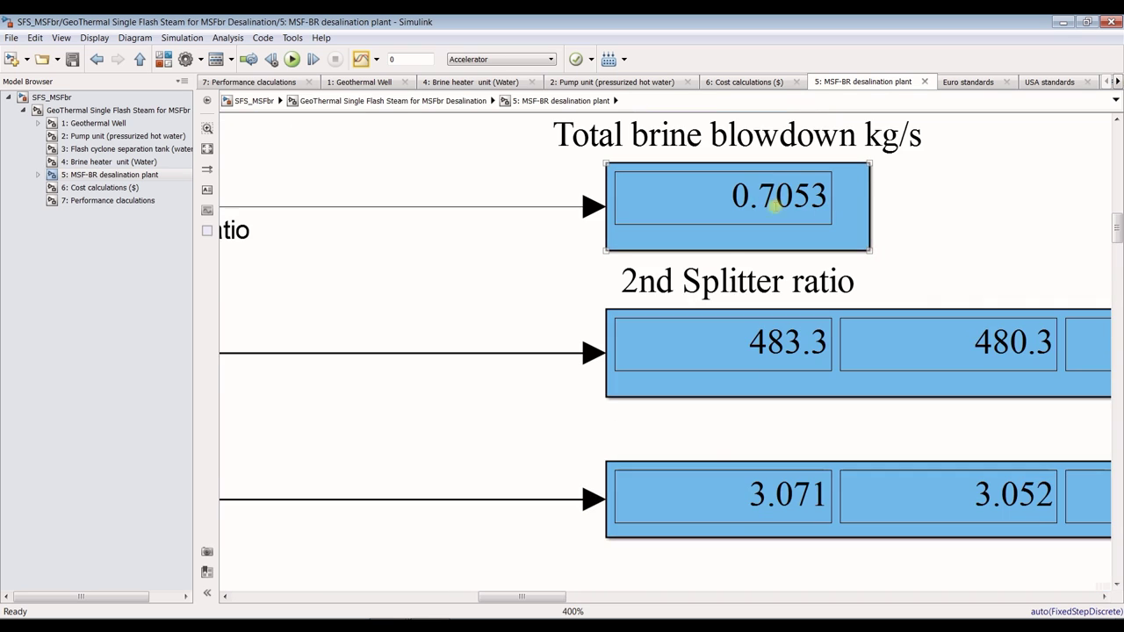
scroll(777, 202, down, 5)
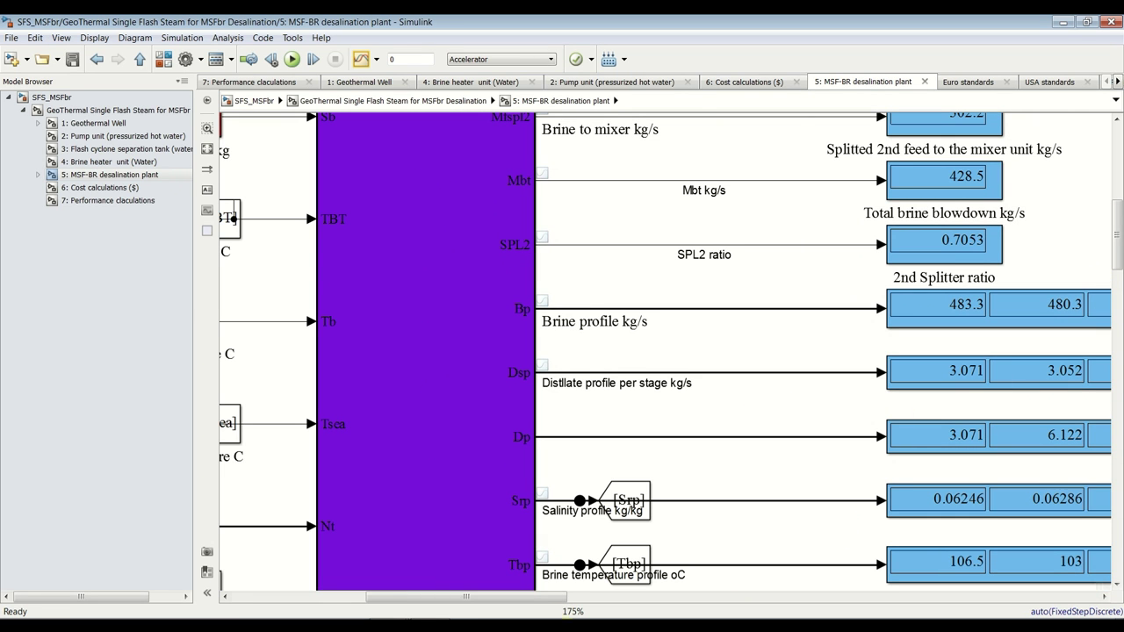
scroll(388, 430, right, 5)
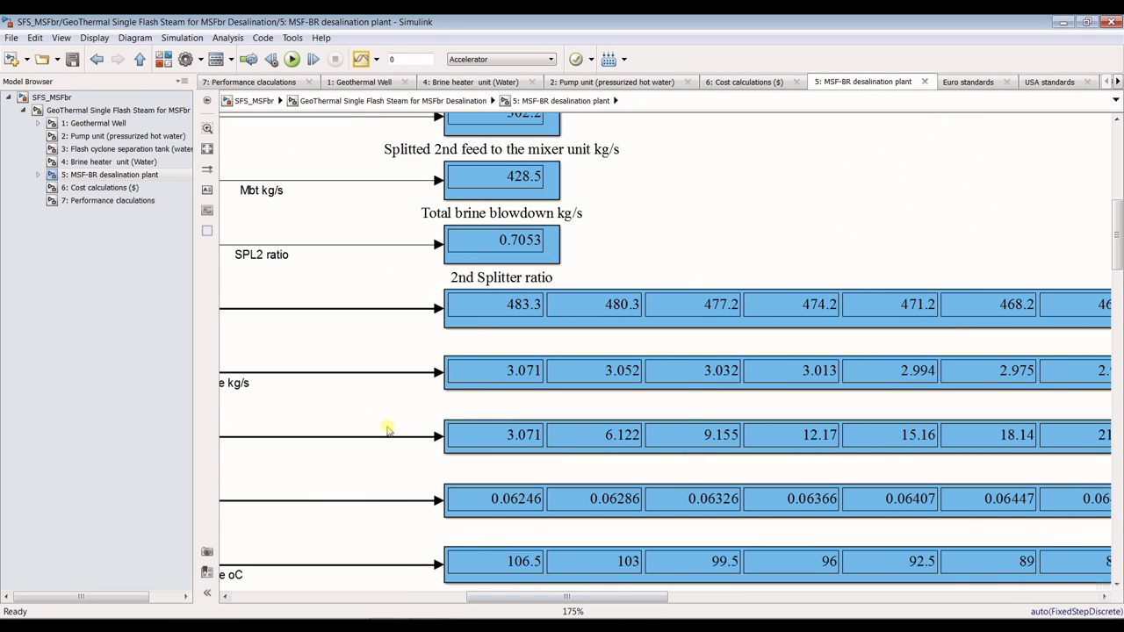
scroll(624, 546, down, 2)
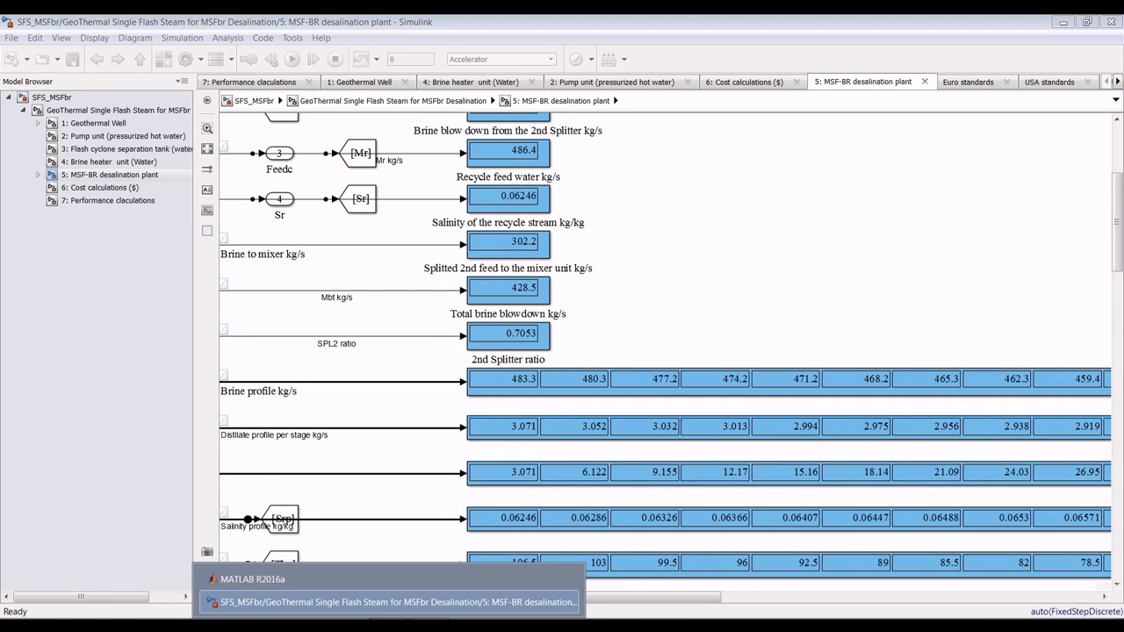
click(314, 578)
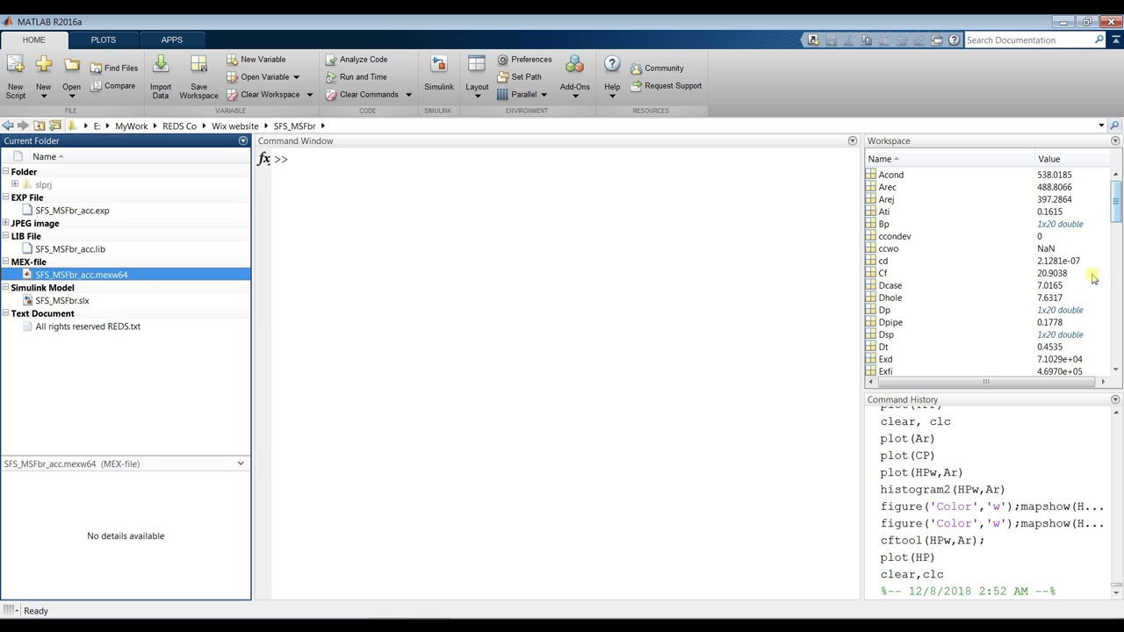
Plot the Bp, Dp and Dsp workspace variables from the PLOTS tab
click(872, 225)
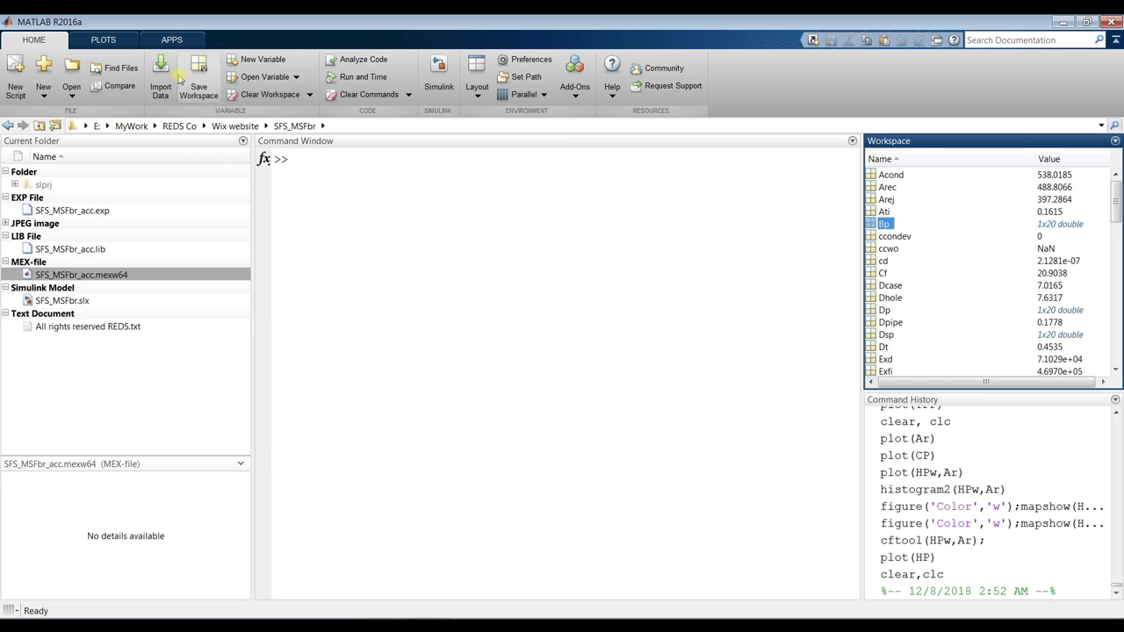
click(103, 39)
click(172, 77)
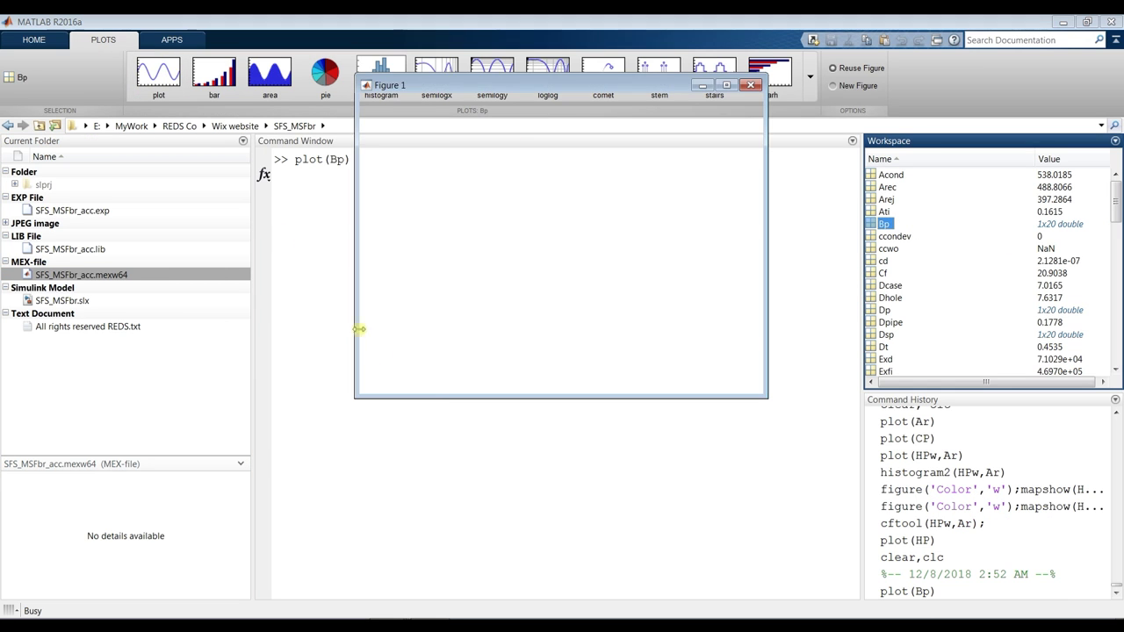
click(883, 310)
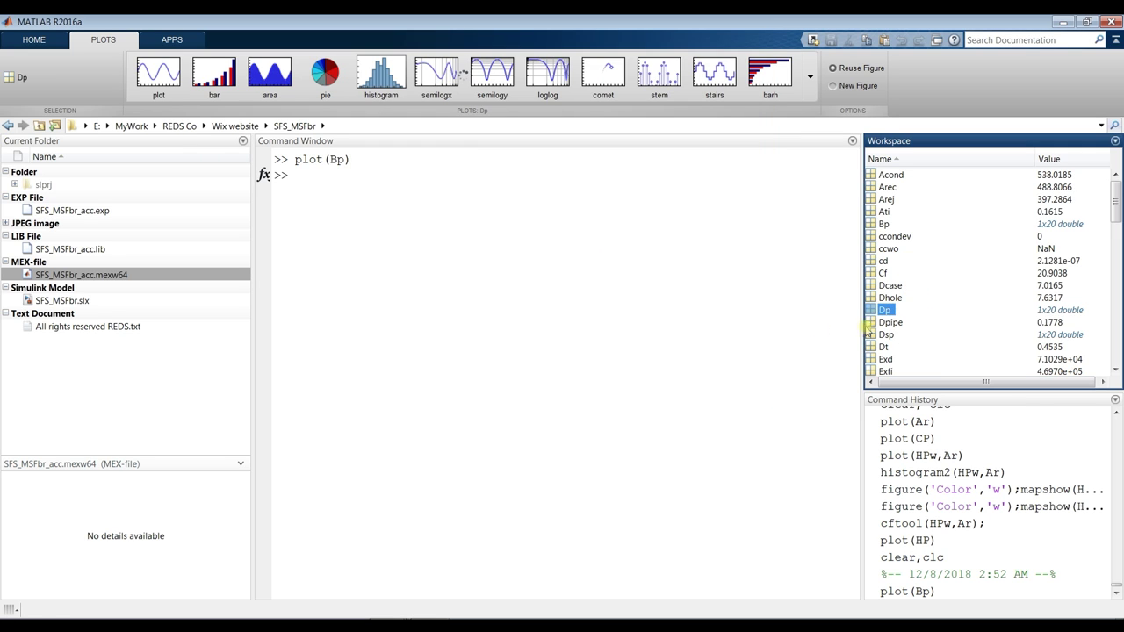
click(159, 75)
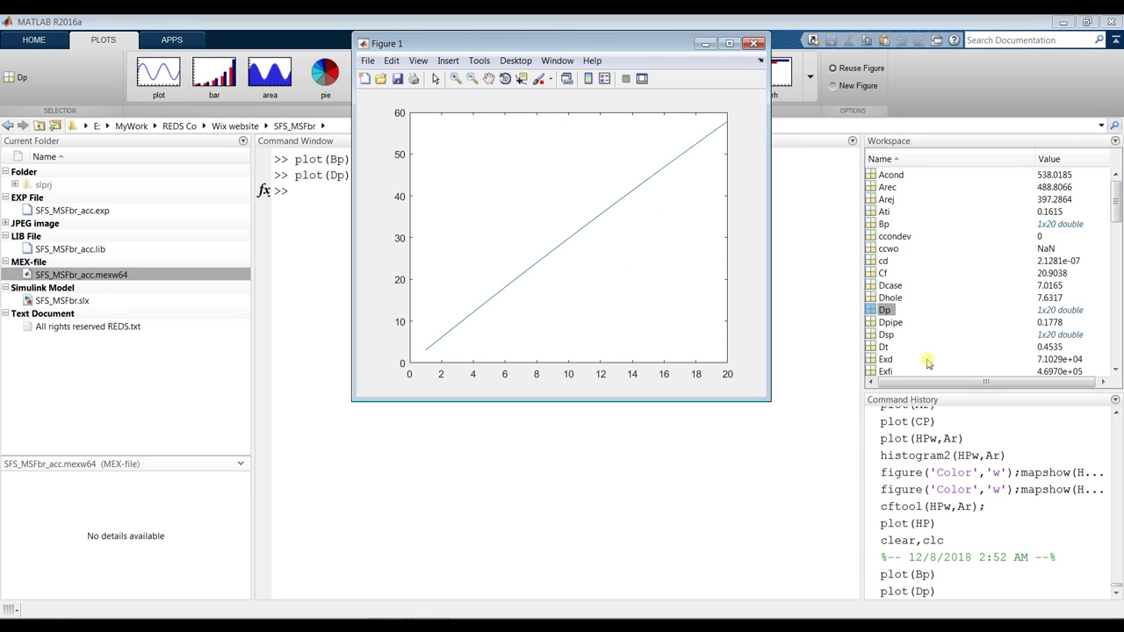
click(885, 335)
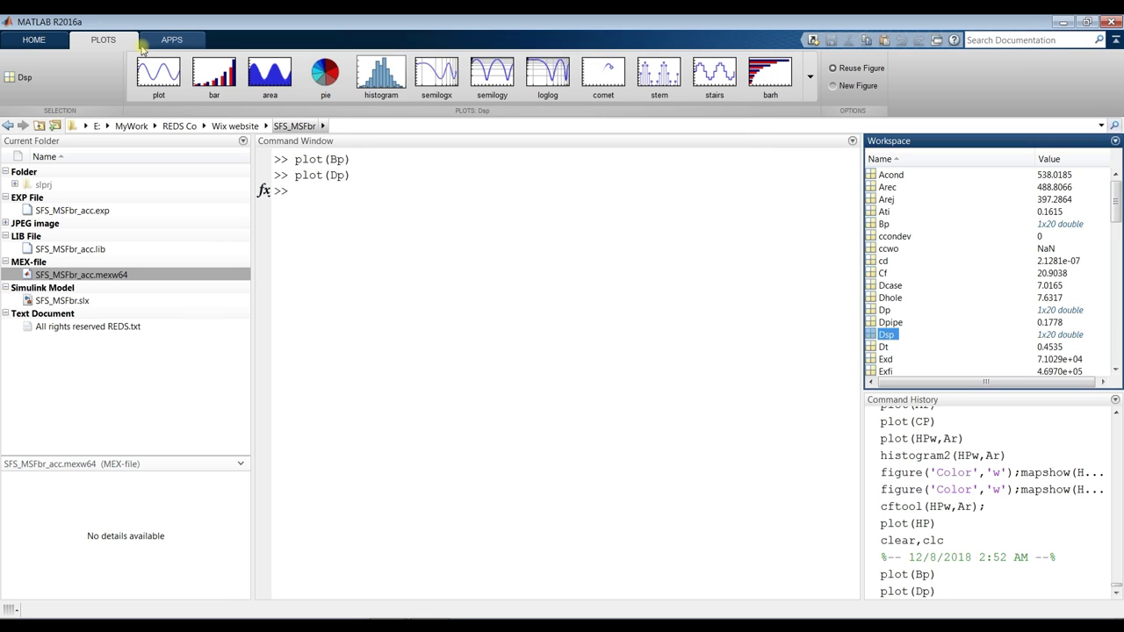
click(158, 75)
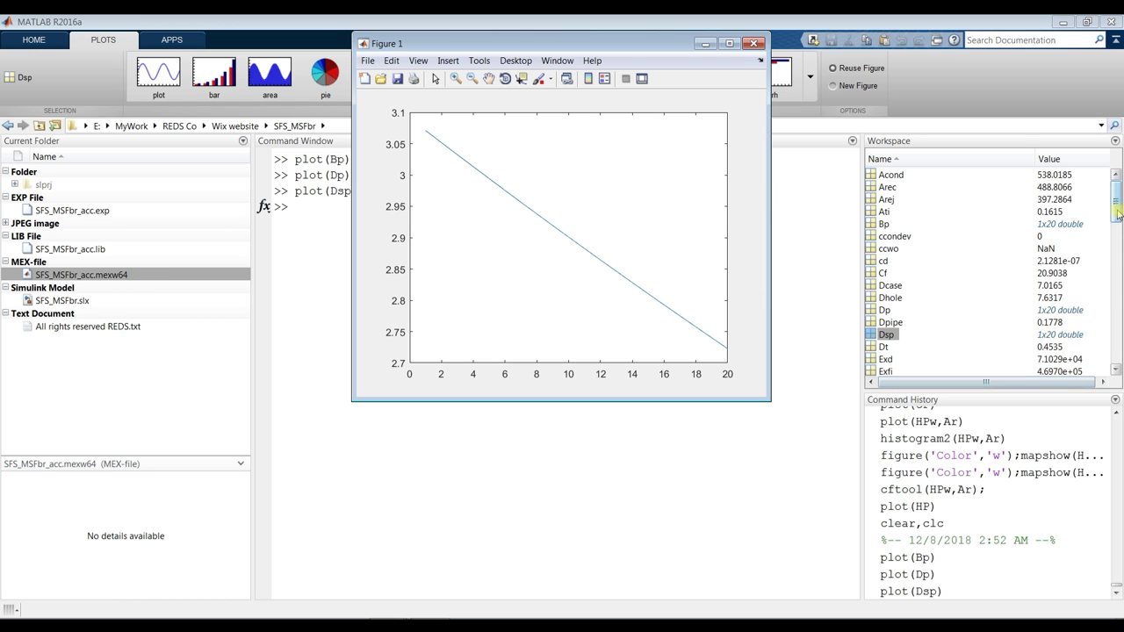
Plot H and GH, closing each figure, then return to the Simulink model
drag(1118, 215, 1117, 250)
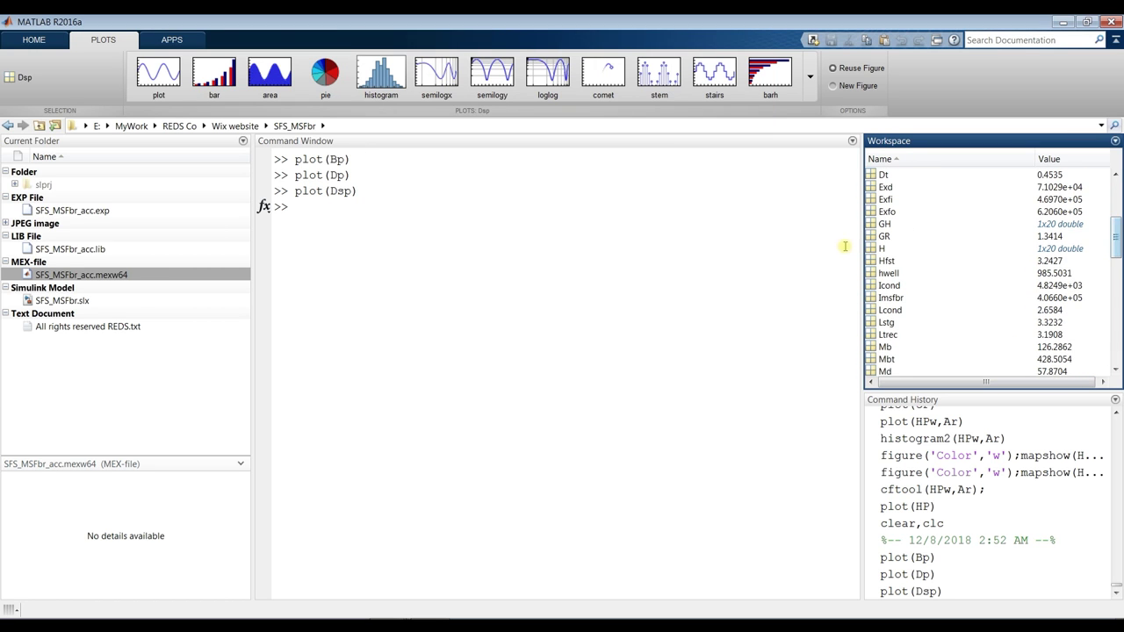
click(878, 249)
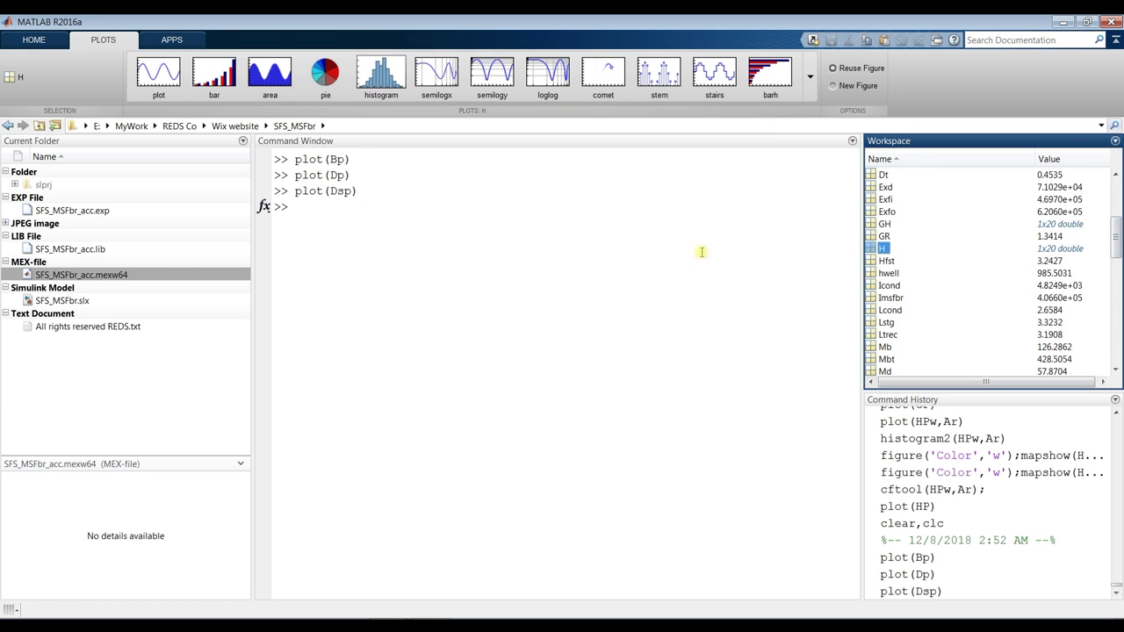
click(164, 81)
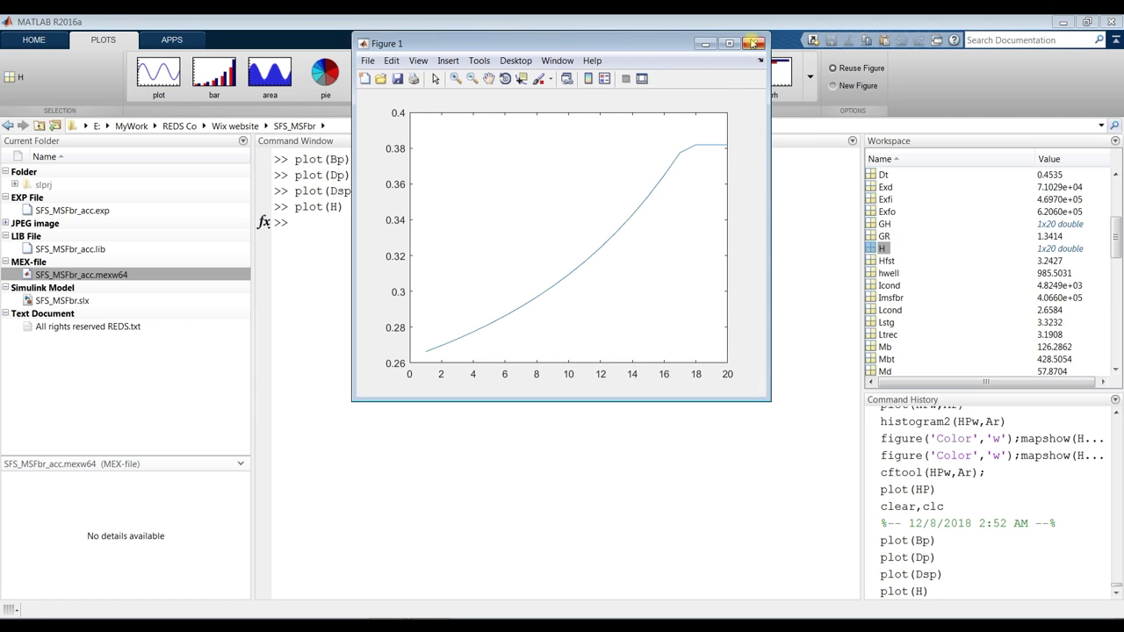
click(753, 43)
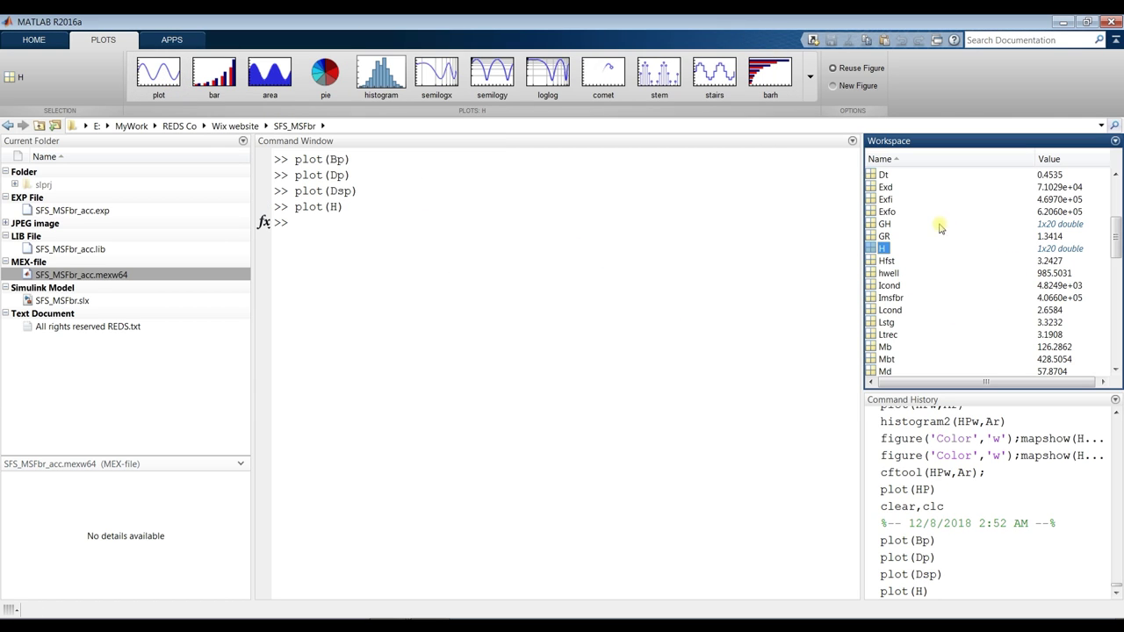
click(888, 225)
click(159, 78)
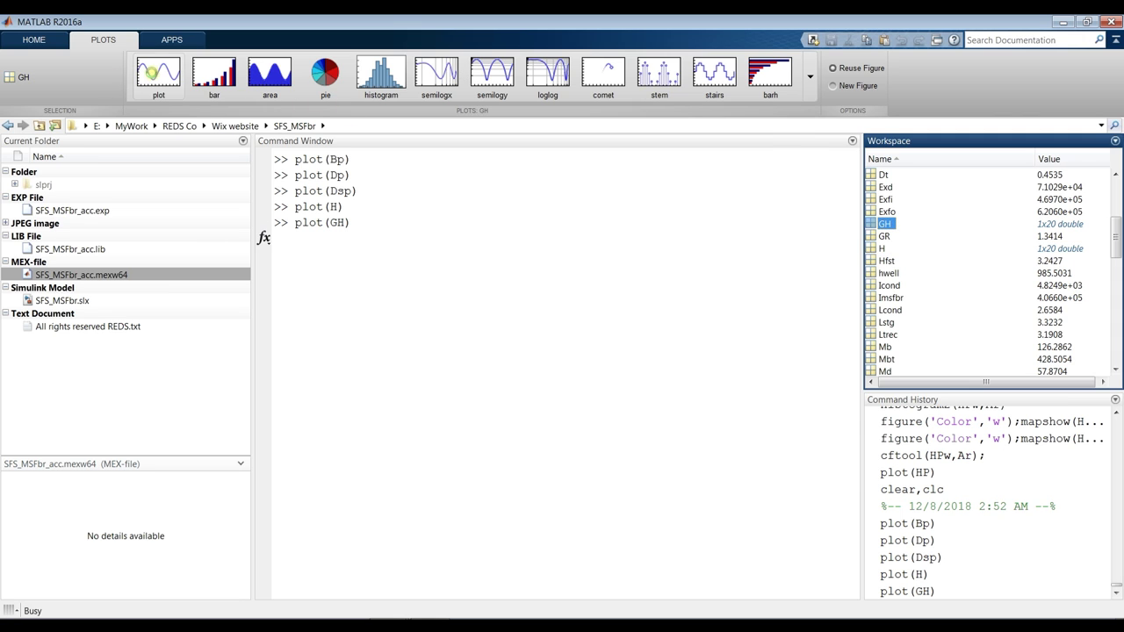
click(753, 43)
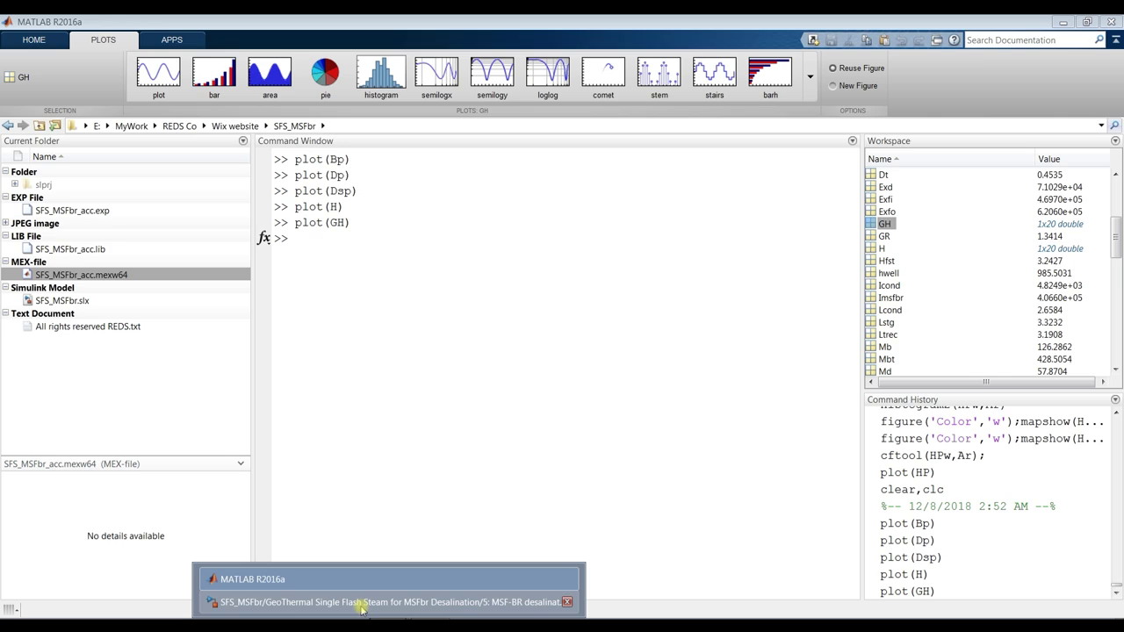
click(357, 605)
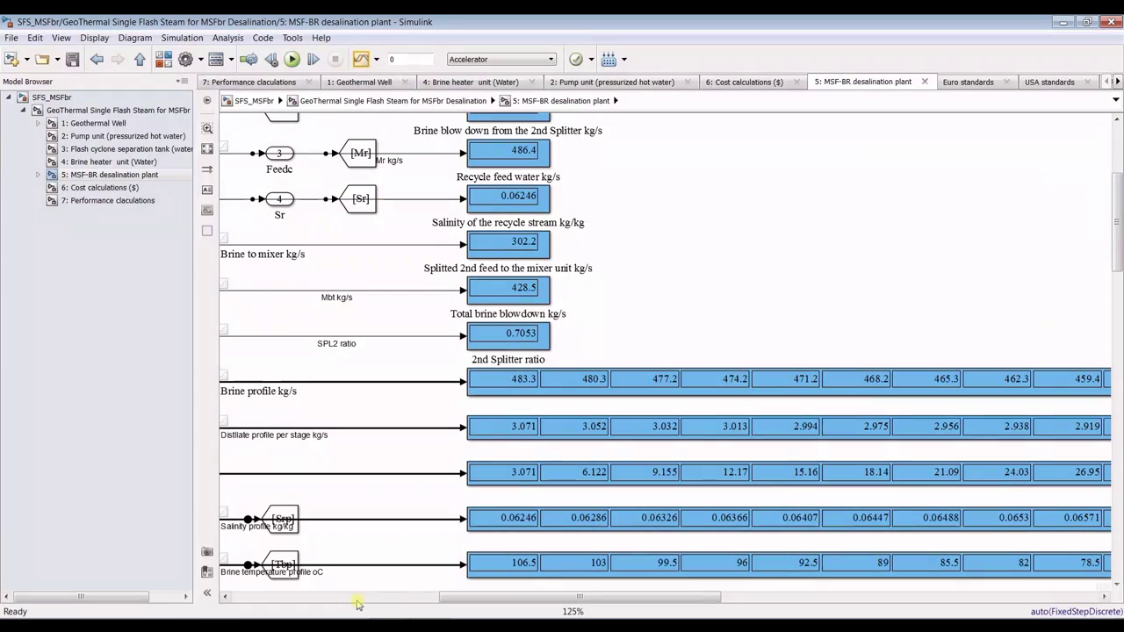
Read the Cost calculations' 3.128 $/m3 total water price, then open '7: Performance calculations'
click(107, 187)
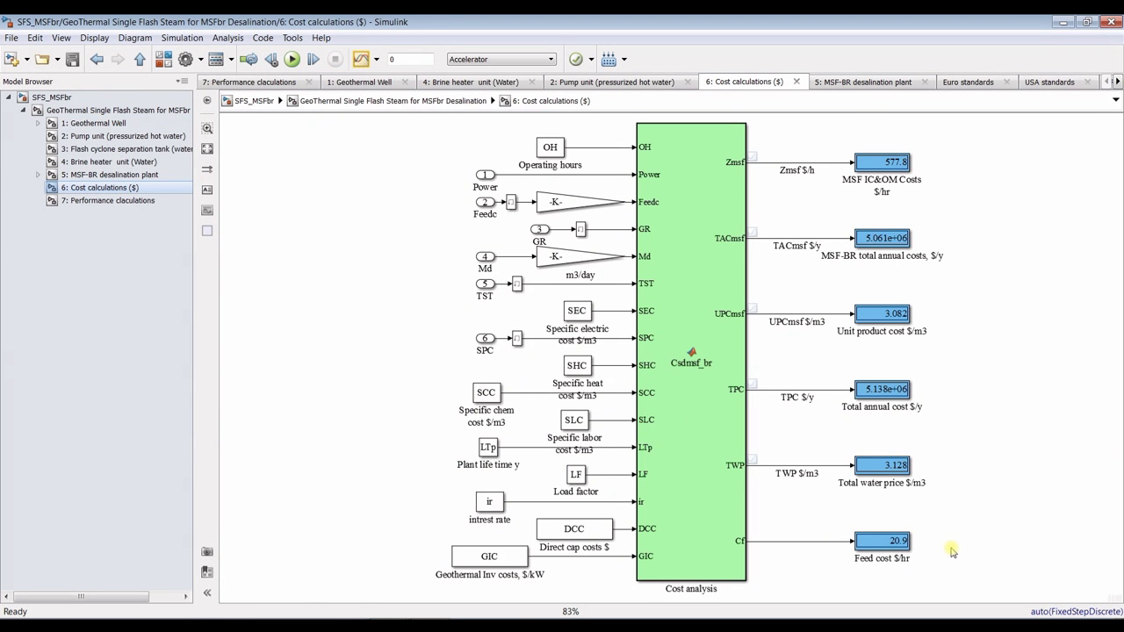
scroll(953, 551, up, 1)
scroll(870, 448, up, 1)
click(805, 360)
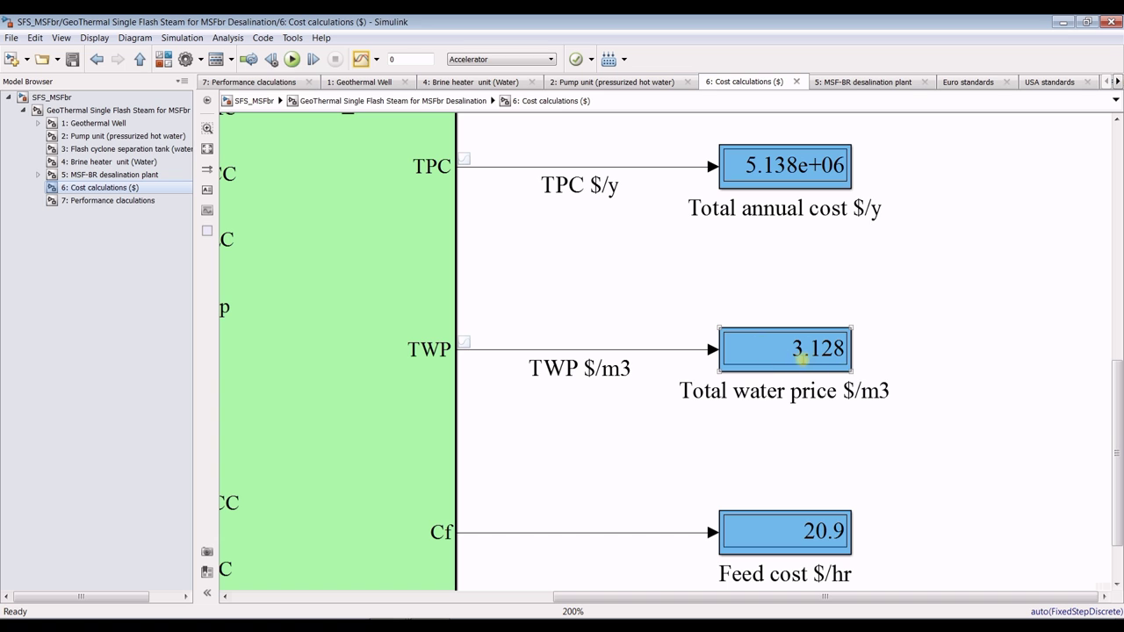
scroll(799, 370, down, 1)
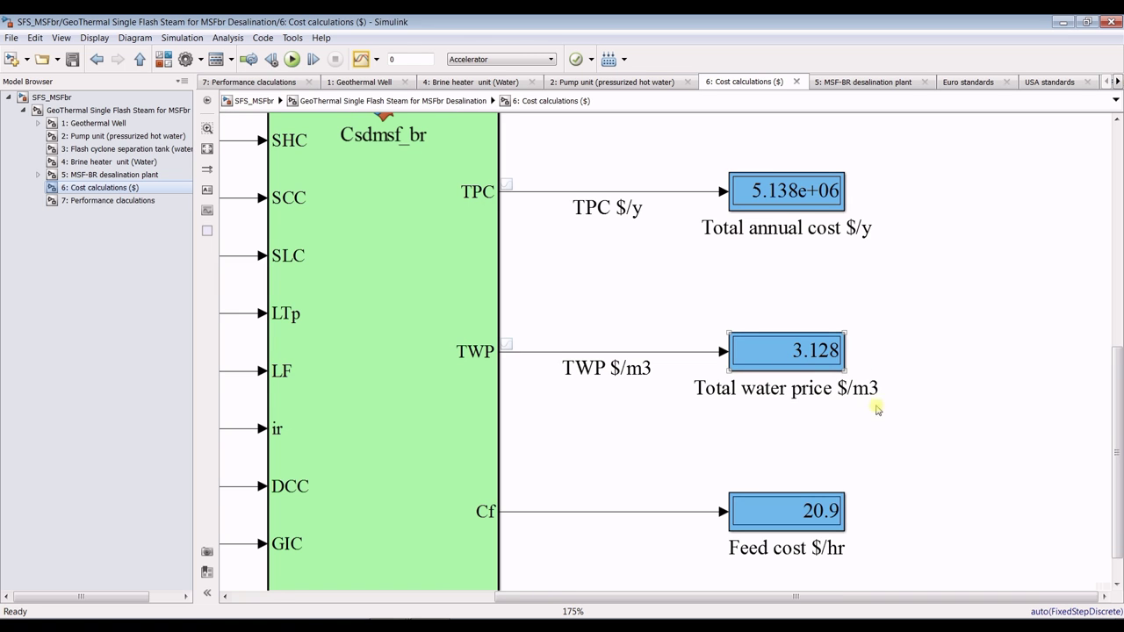
drag(1116, 452, 1120, 230)
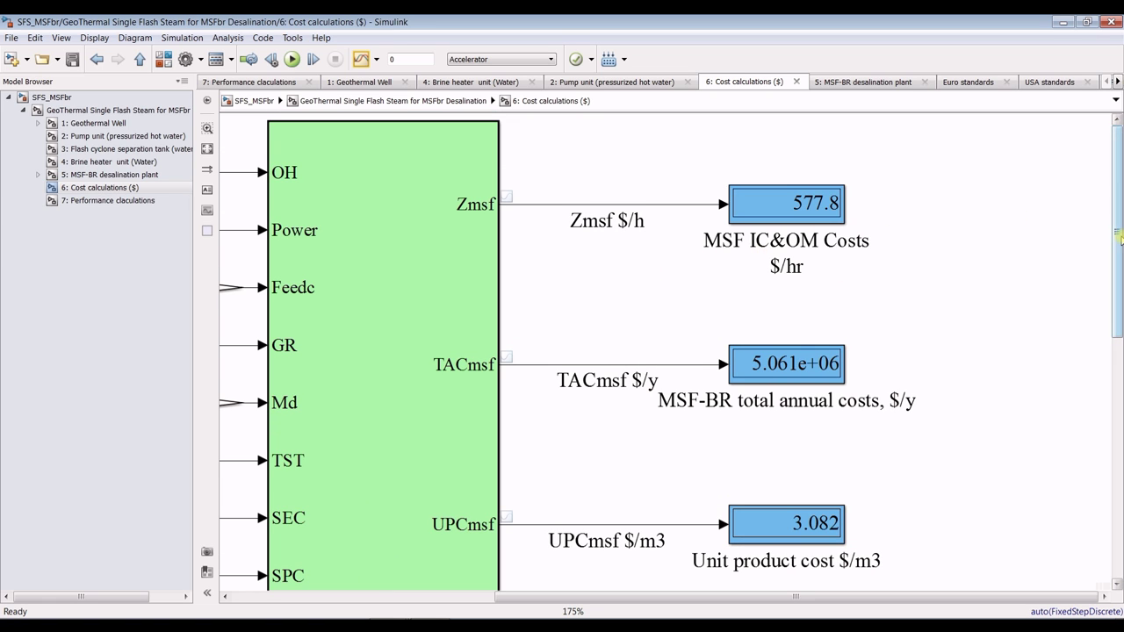
scroll(1118, 272, down, 2)
drag(1119, 272, 1119, 471)
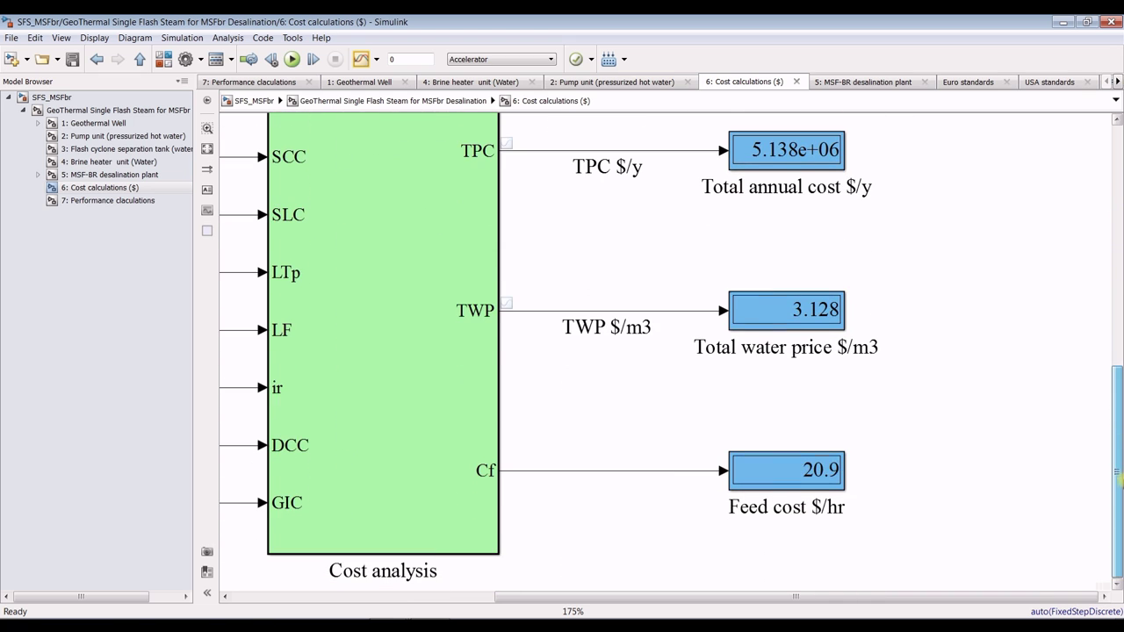
scroll(796, 442, down, 4)
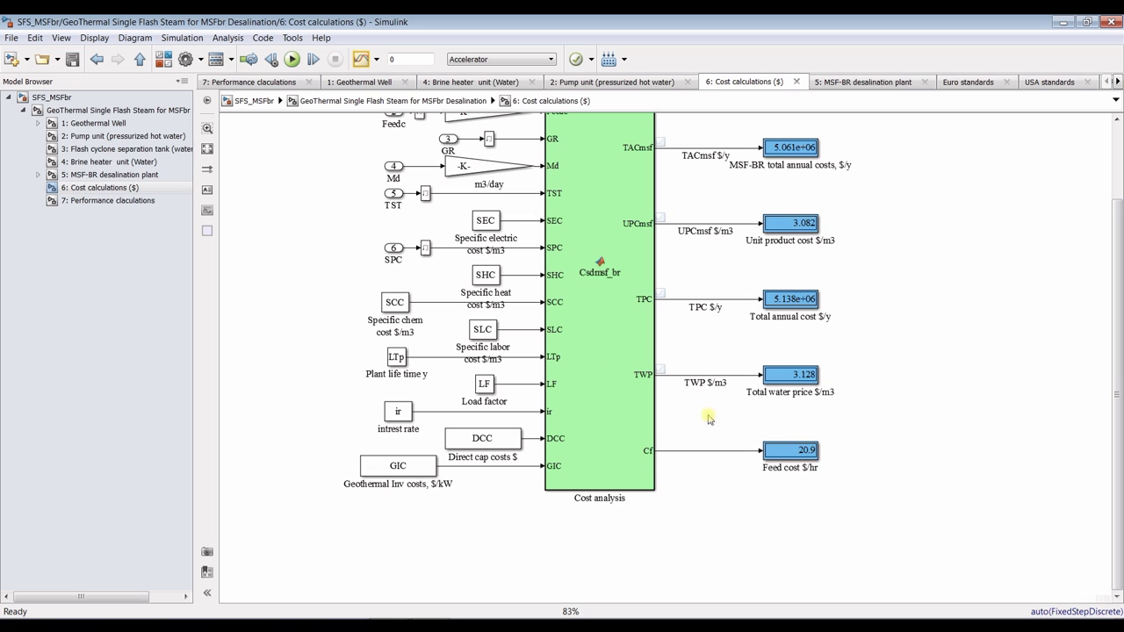
click(100, 201)
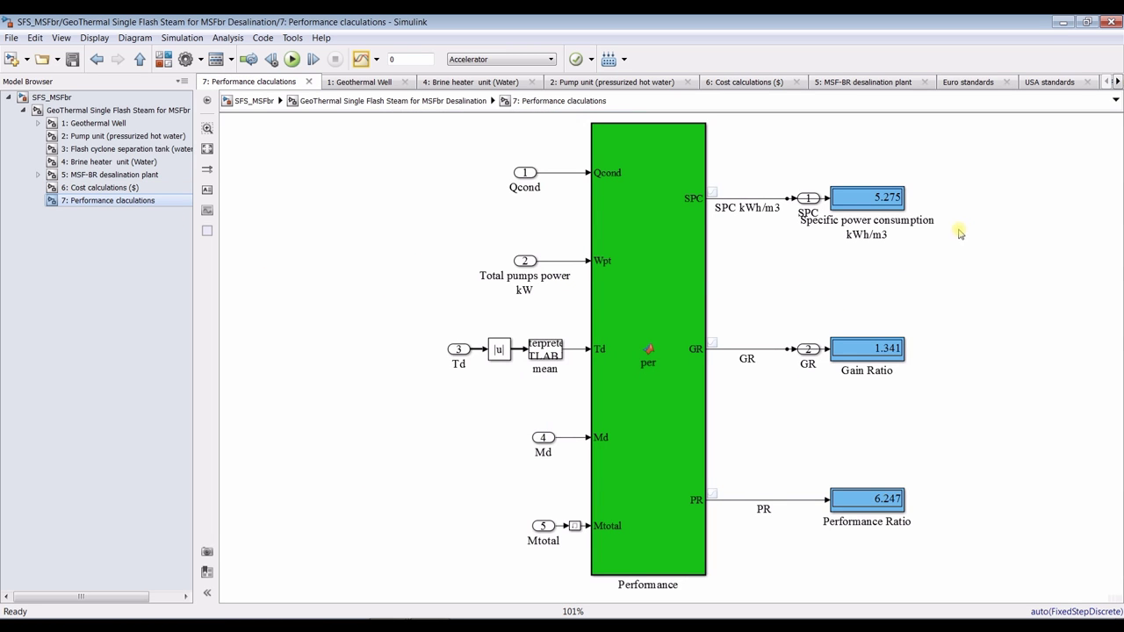
Read the 5.275 kWh/m3 SPC, 1.341 GR and 6.247 PR displays, then go back to GeoThermal
scroll(935, 237, up, 4)
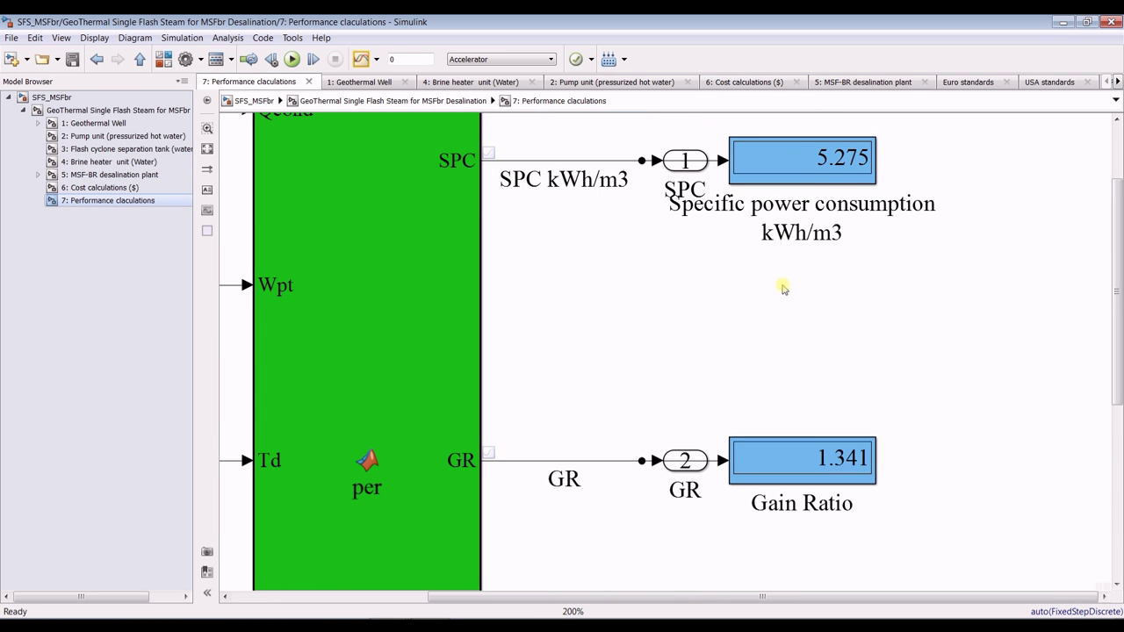
scroll(1109, 433, down, 5)
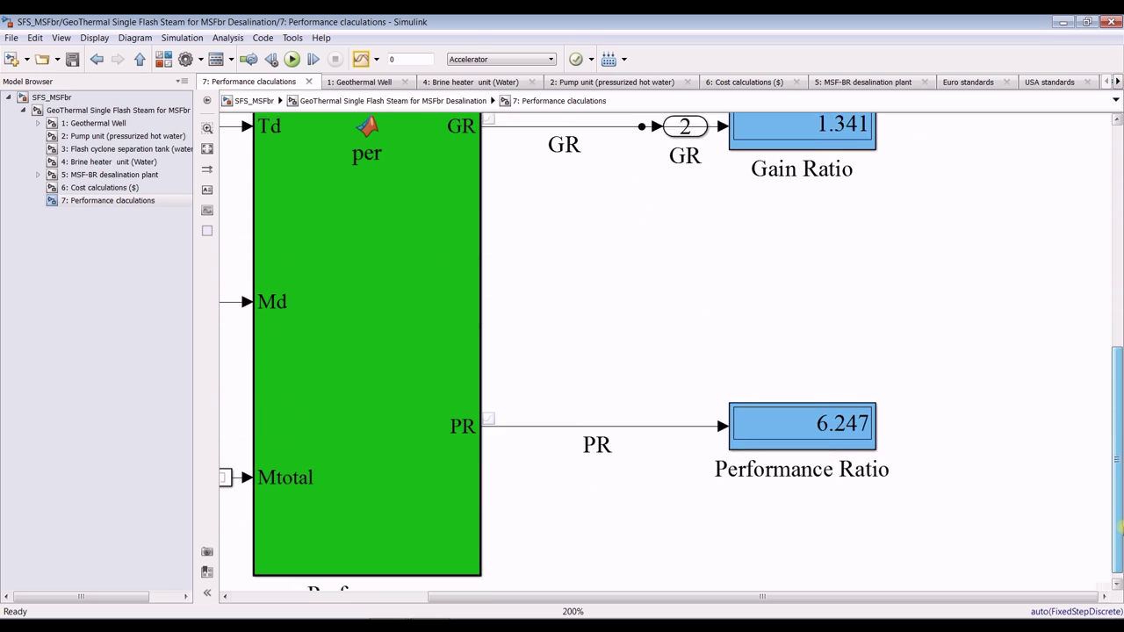
click(865, 397)
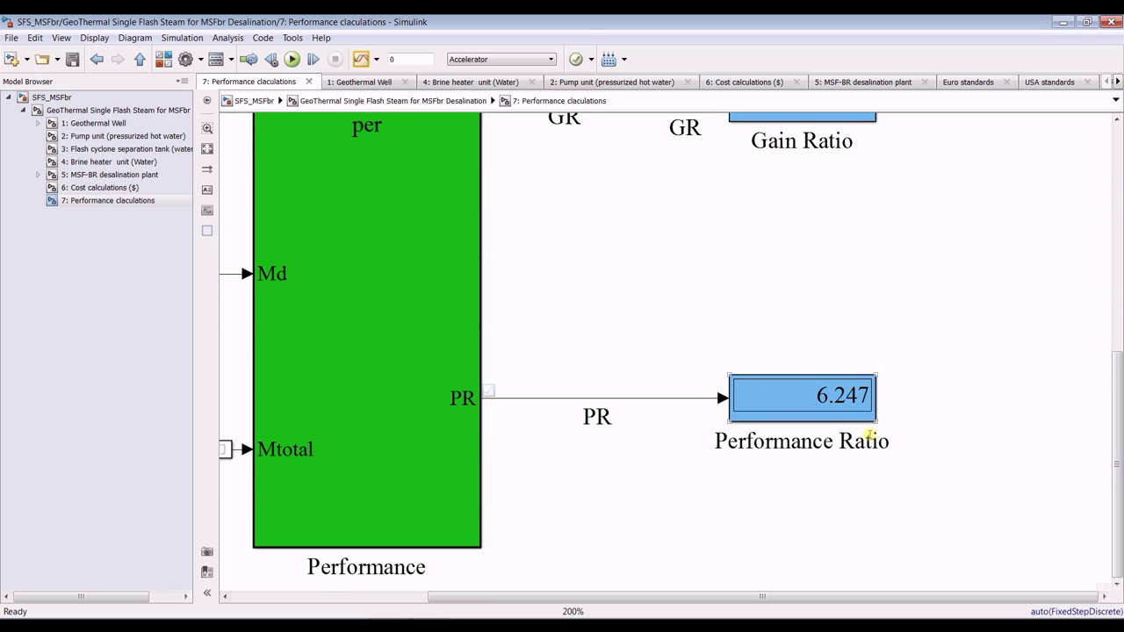
scroll(868, 434, up, 3)
scroll(817, 395, down, 5)
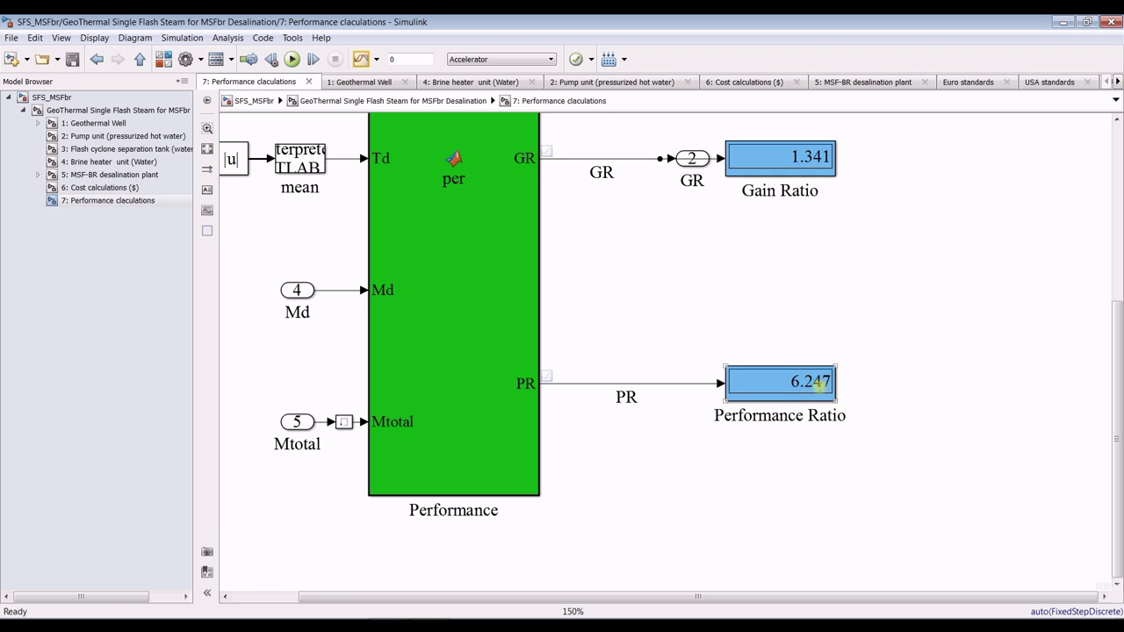
scroll(872, 405, up, 1)
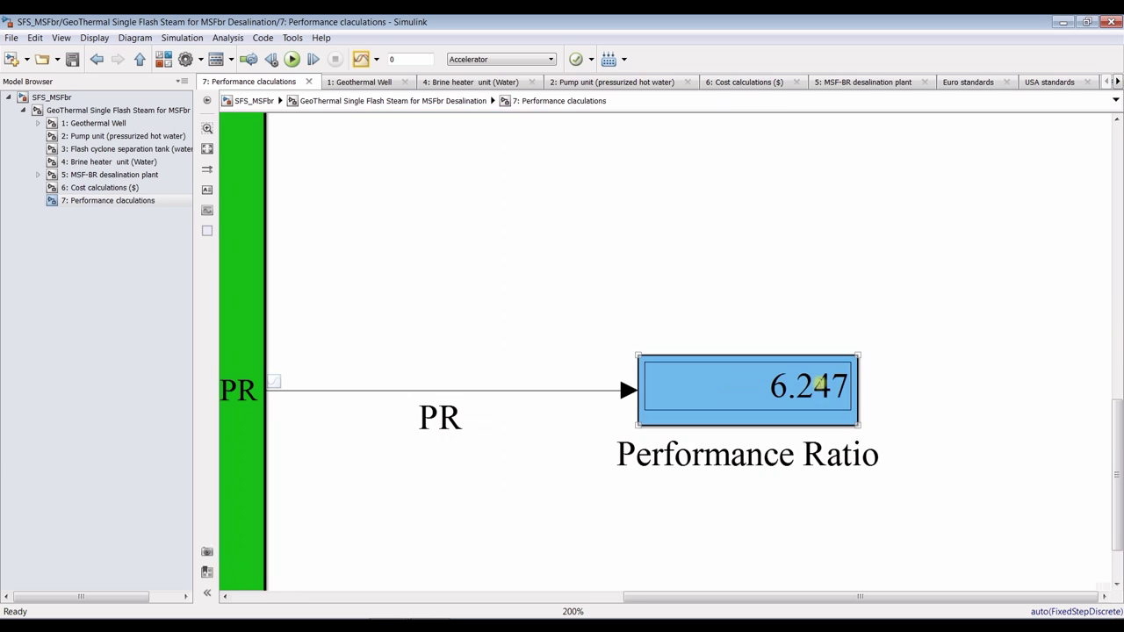
scroll(778, 426, down, 2)
scroll(769, 420, down, 1)
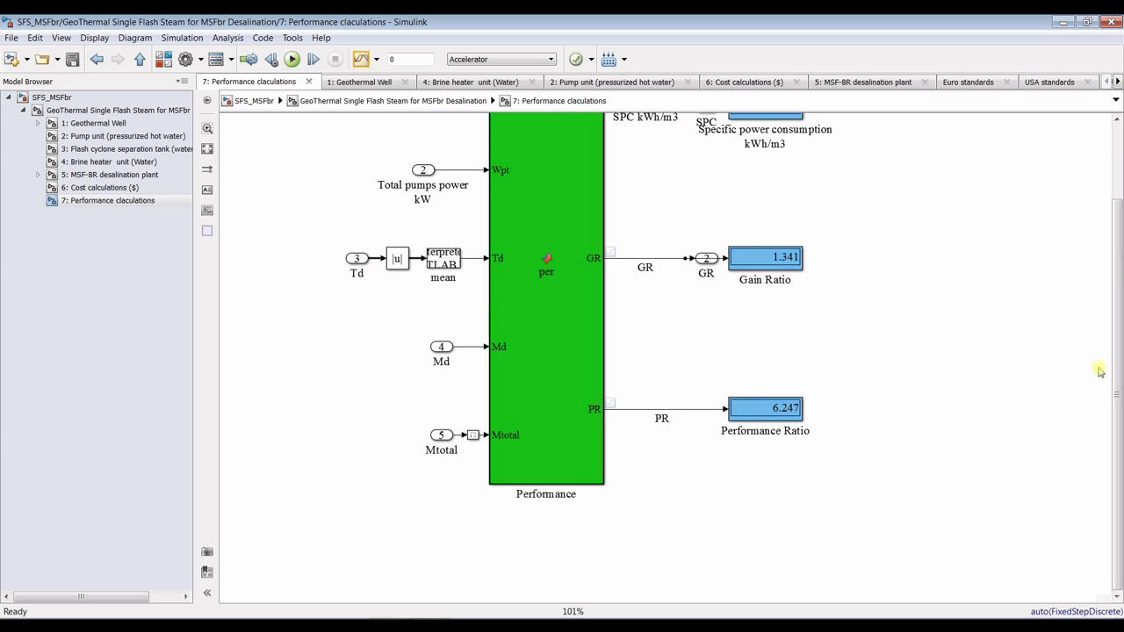
click(86, 111)
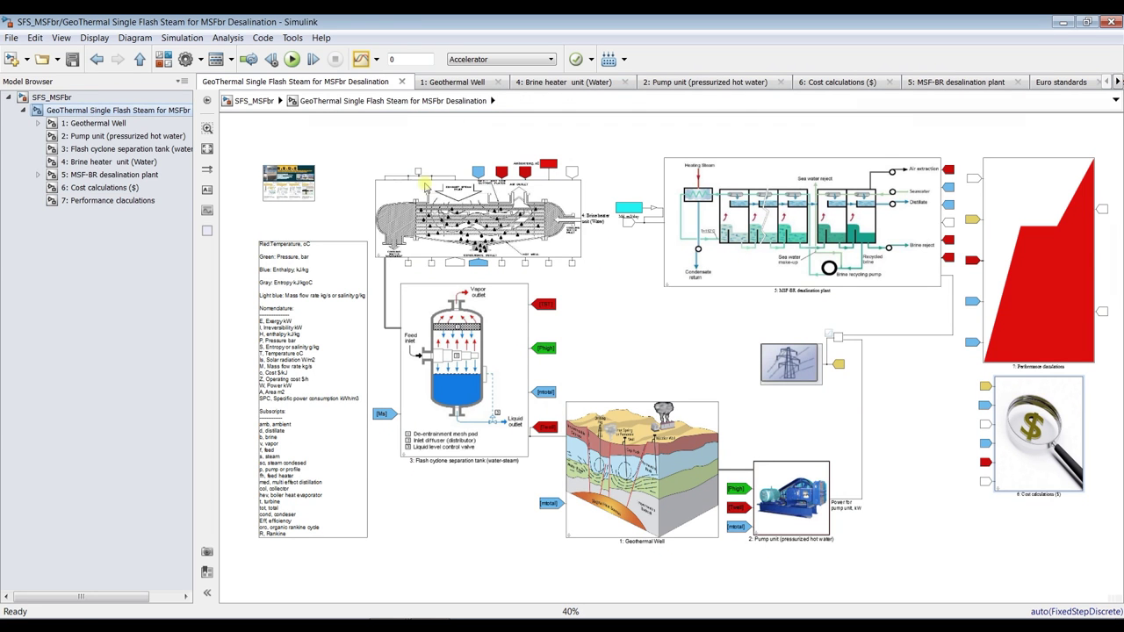
Set the simulation stop time to inf, view SFS_MSFbr, then open the flash cyclone separation tank
click(399, 60)
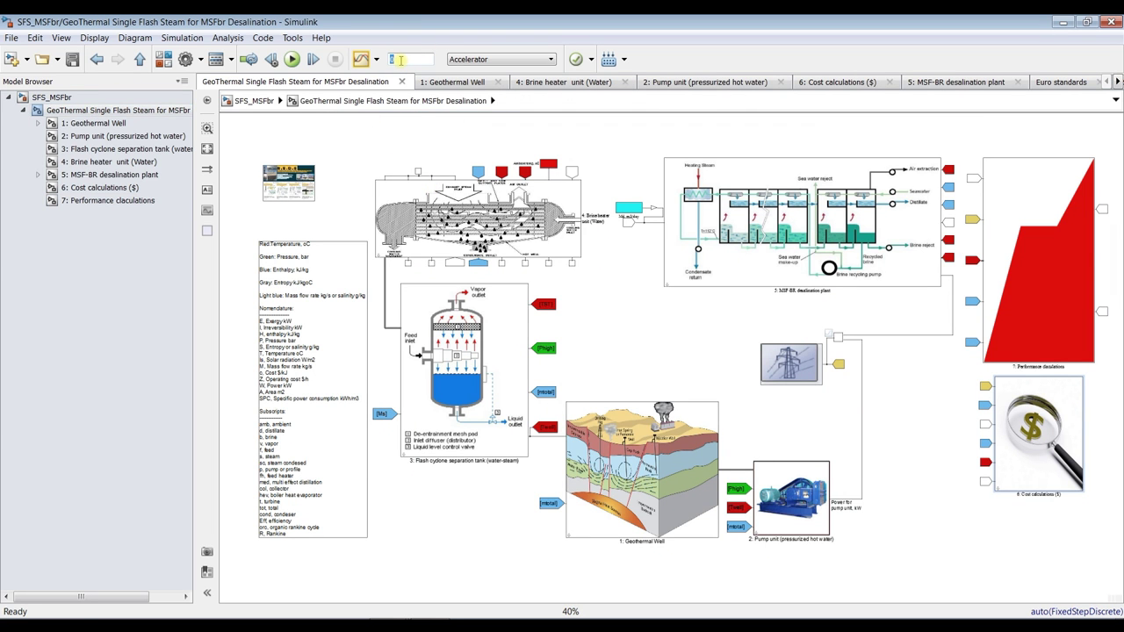
text(inf)
click(52, 96)
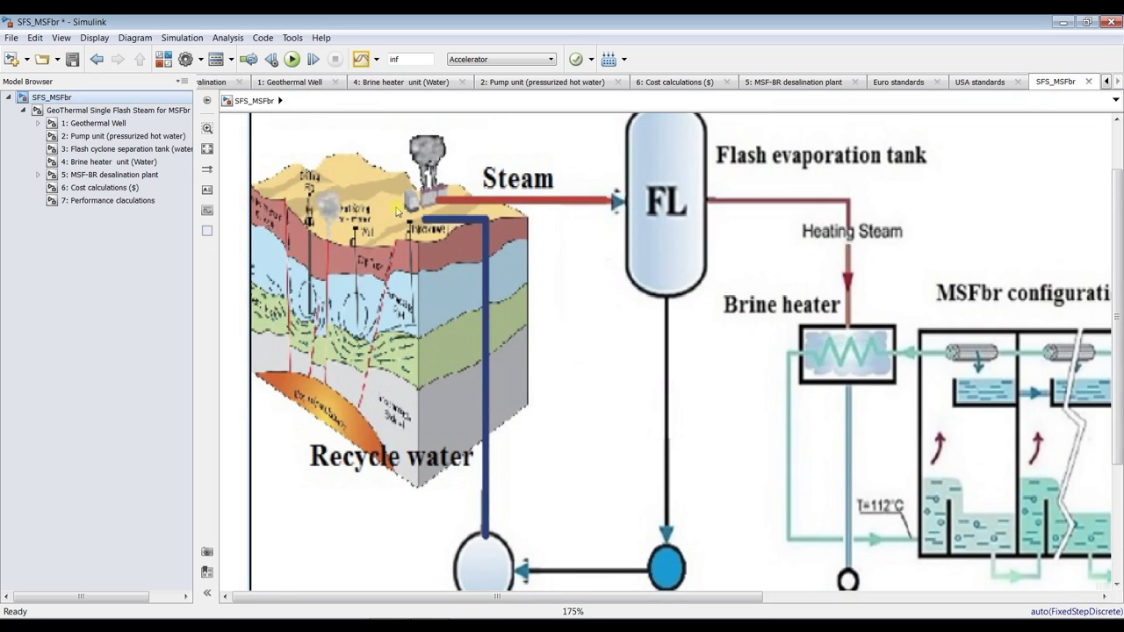
scroll(273, 163, down, 6)
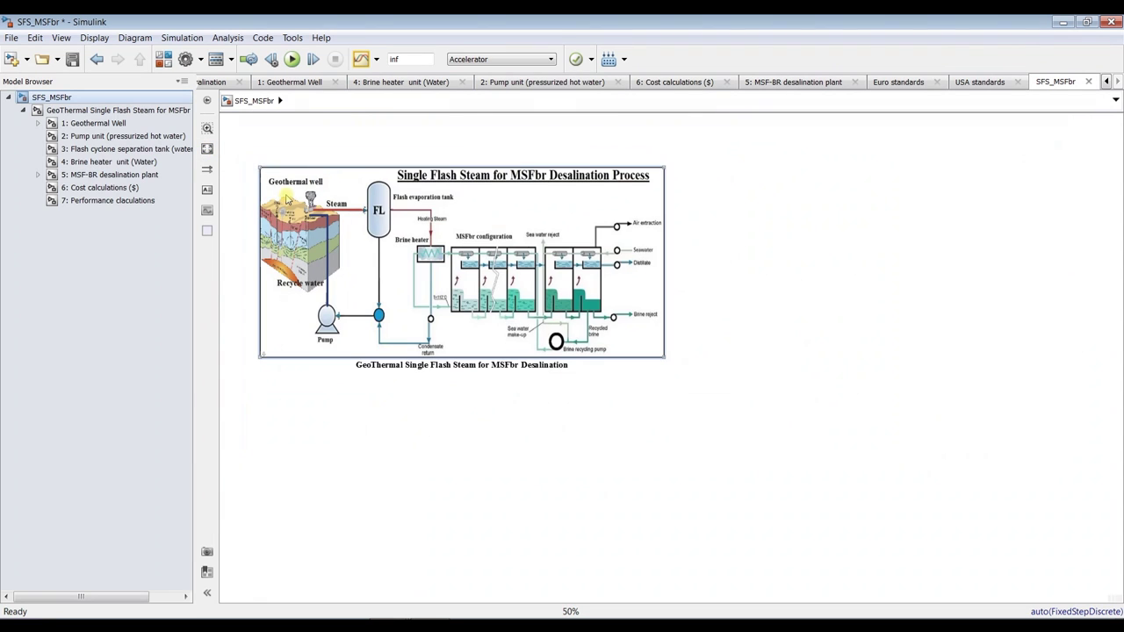
scroll(286, 200, up, 1)
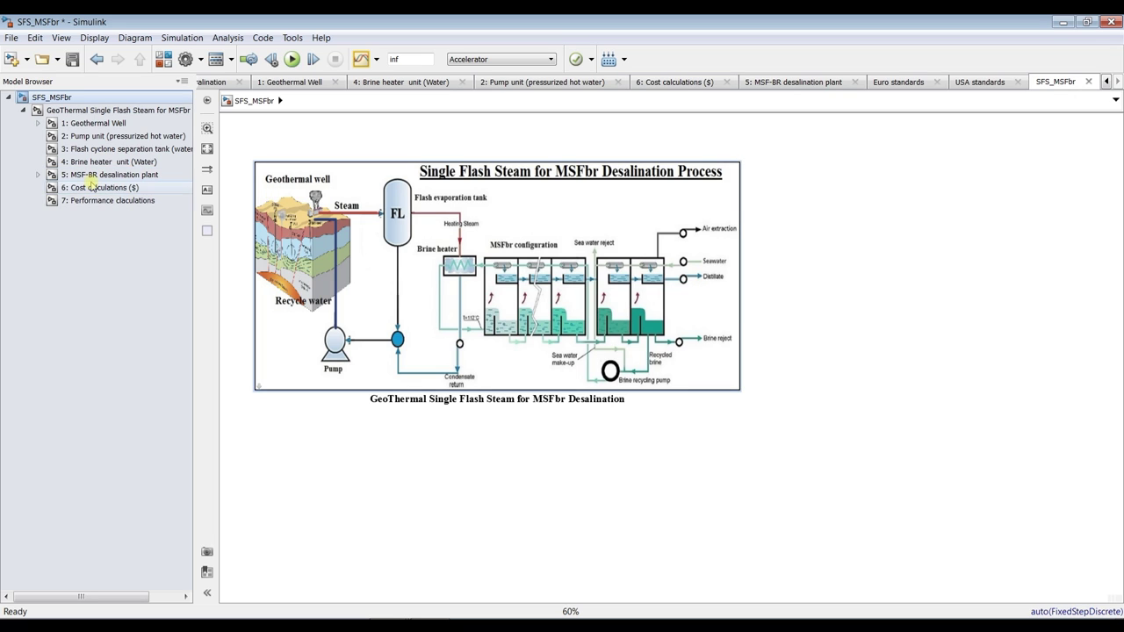
click(112, 151)
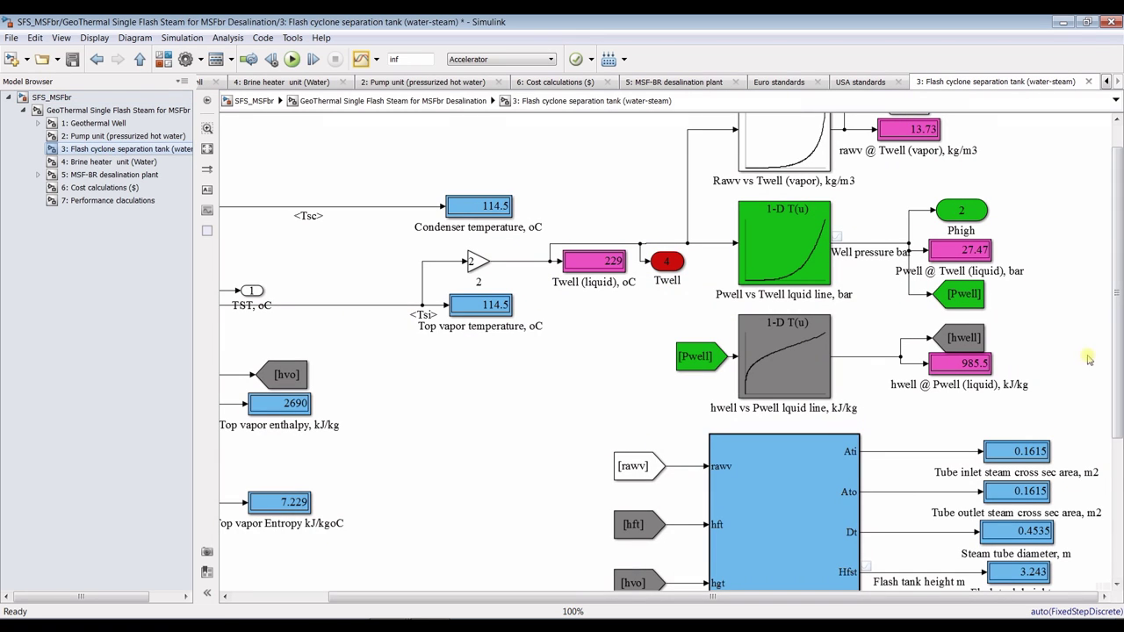
Fit the flash tank subsystem, then return to SFS_MSFbr showing 5000 m3/day productivity and 25.0 °C ambient
click(207, 150)
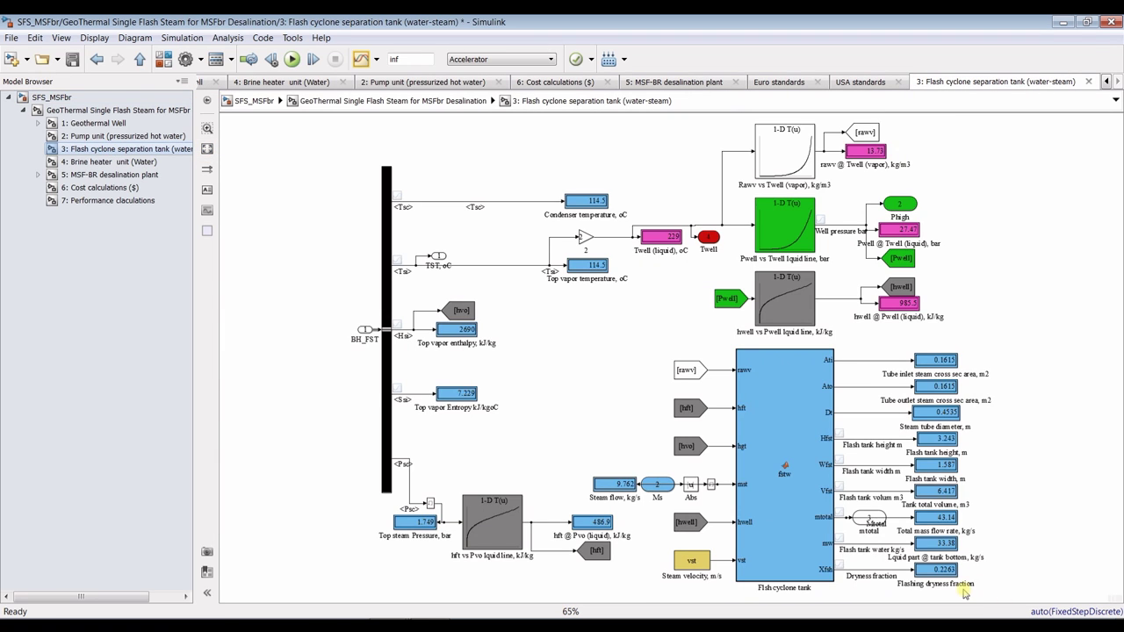
scroll(964, 594, up, 4)
scroll(852, 508, up, 1)
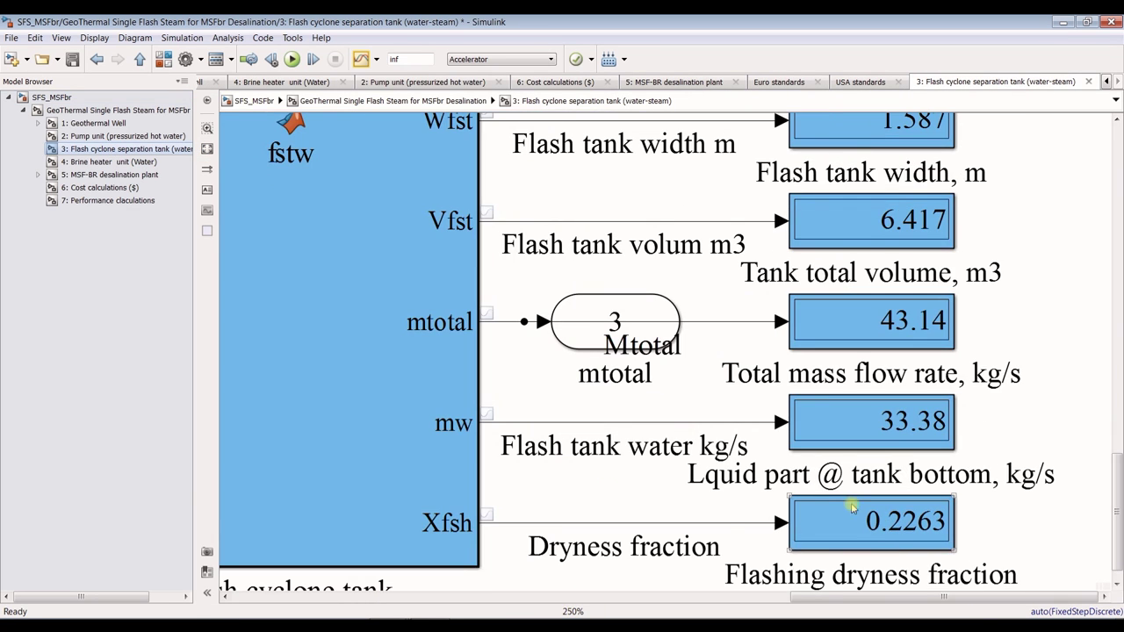
scroll(914, 530, down, 1)
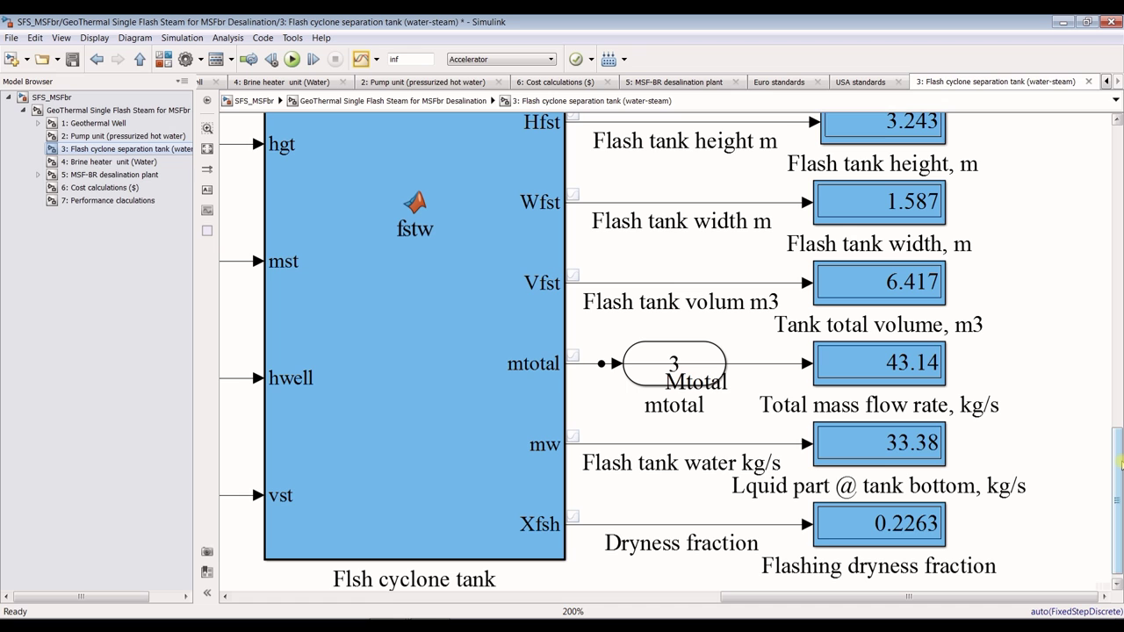
click(119, 111)
click(76, 99)
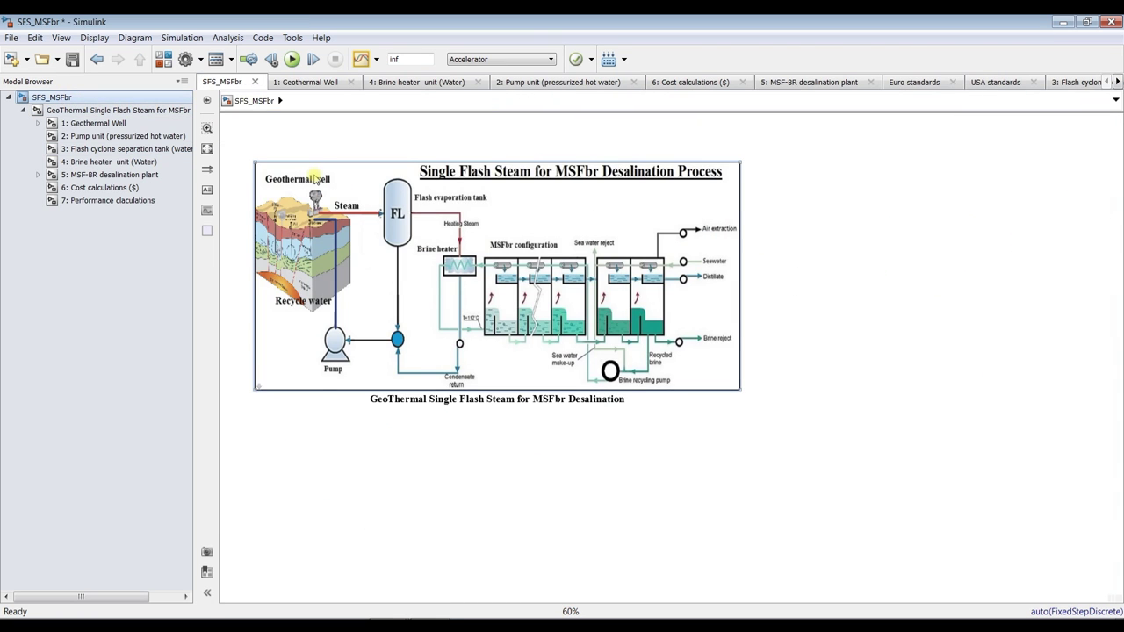
Return to the Flash cyclone separation tank subsystem and move the plant parameters dialog aside behind the model
click(94, 151)
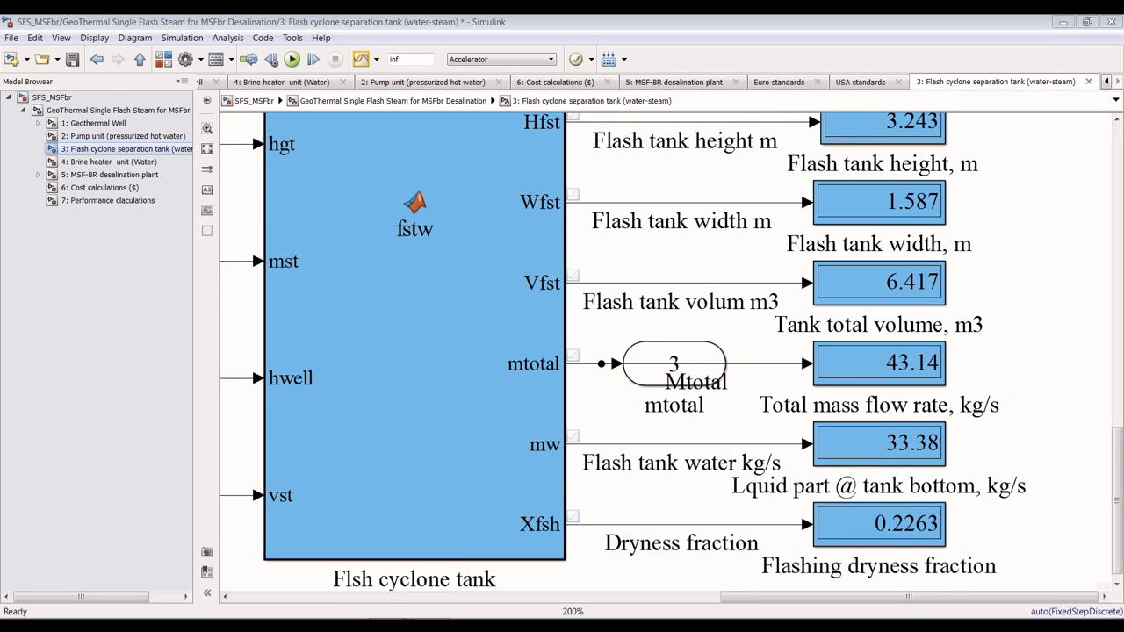
click(416, 603)
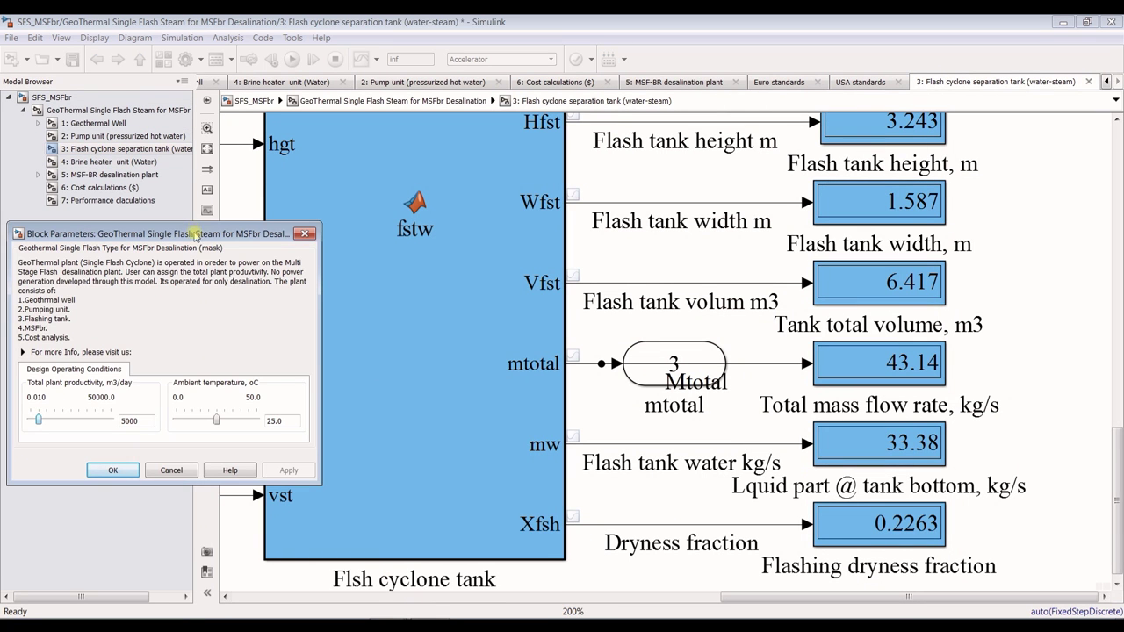
drag(195, 236, 285, 188)
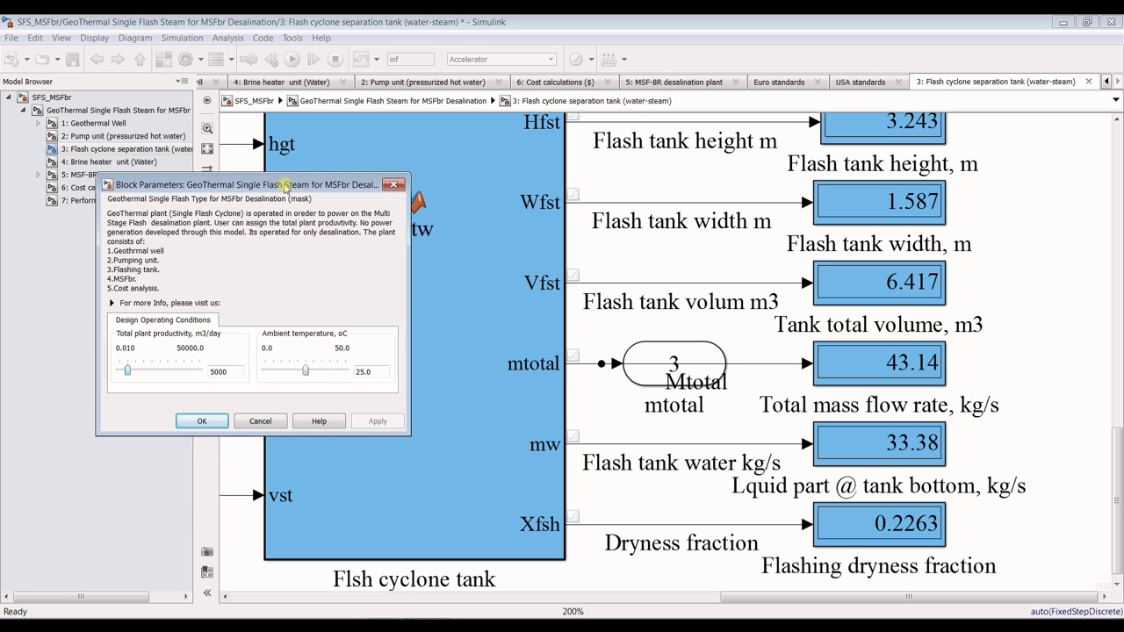
click(298, 17)
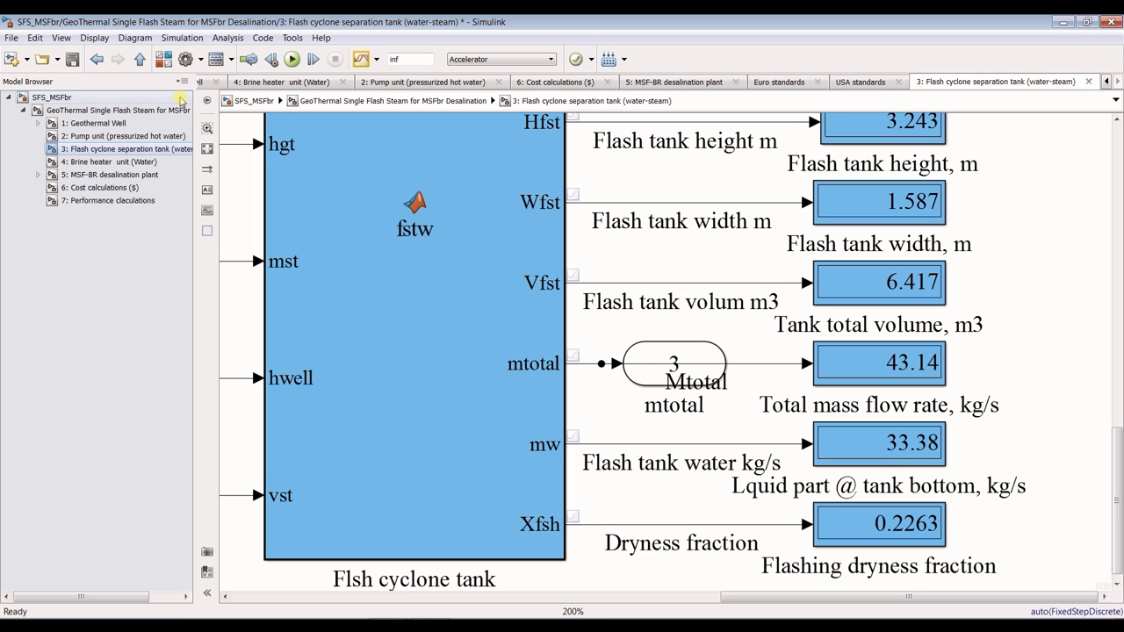
Review the Geothermal Well subsystem fitted to view, then open the MSF-BR block's parameters from the top level
click(93, 124)
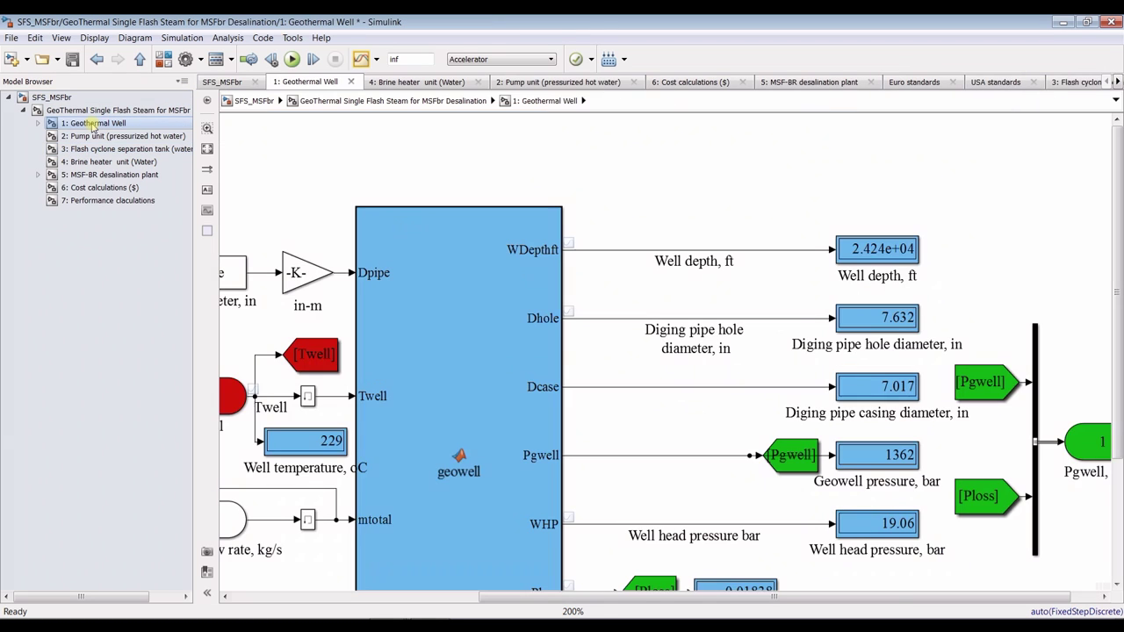
click(207, 149)
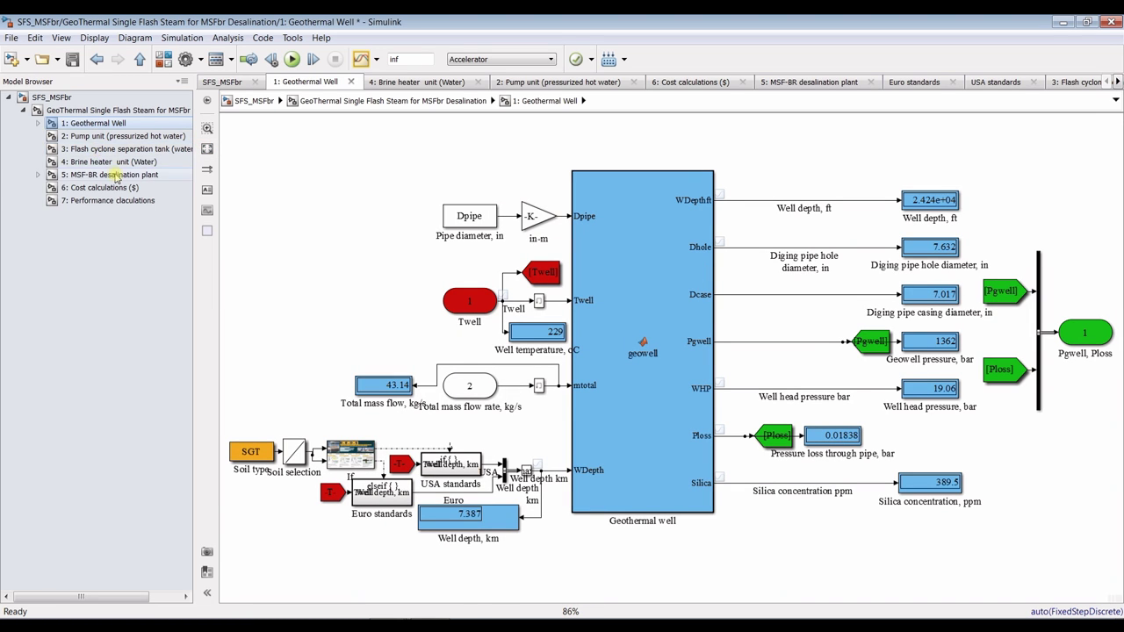
click(102, 111)
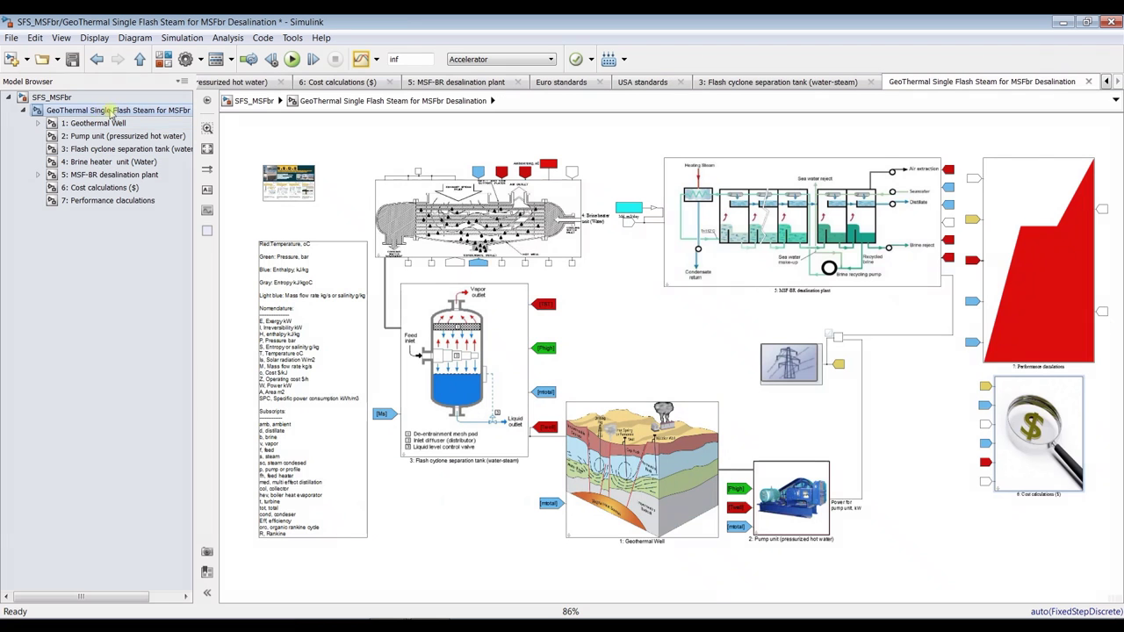
double_click(846, 193)
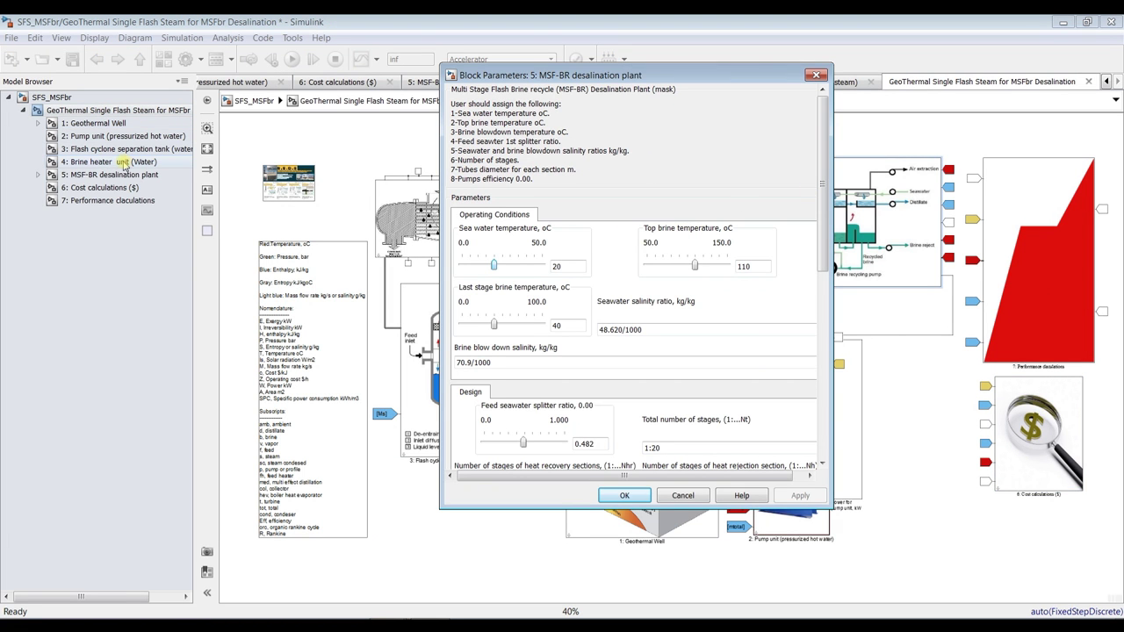
Go back to the flash cyclone tank outputs: 6.417 m3 volume, 33.38 kg/s liquid, 0.2263 dryness
click(102, 149)
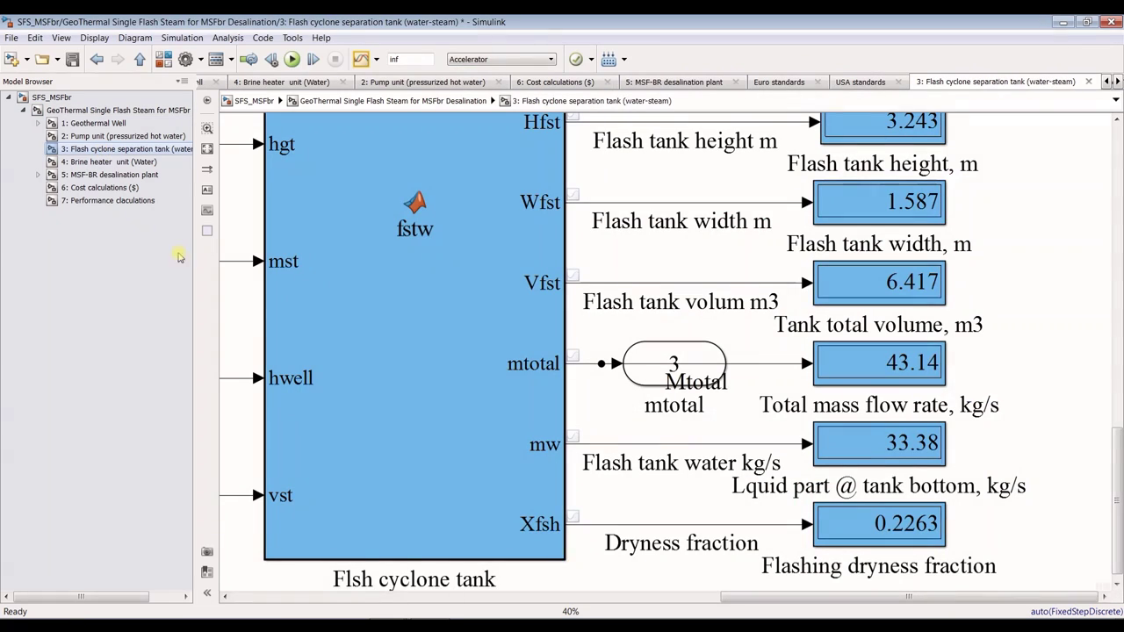
mouse_move(389, 625)
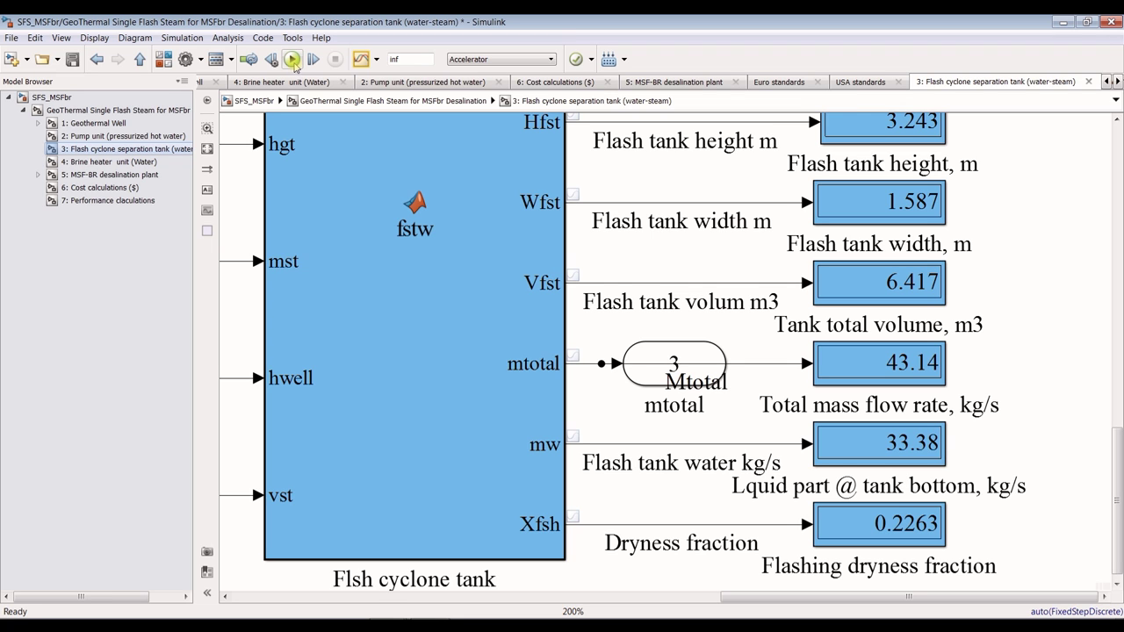
scroll(990, 513, down, 3)
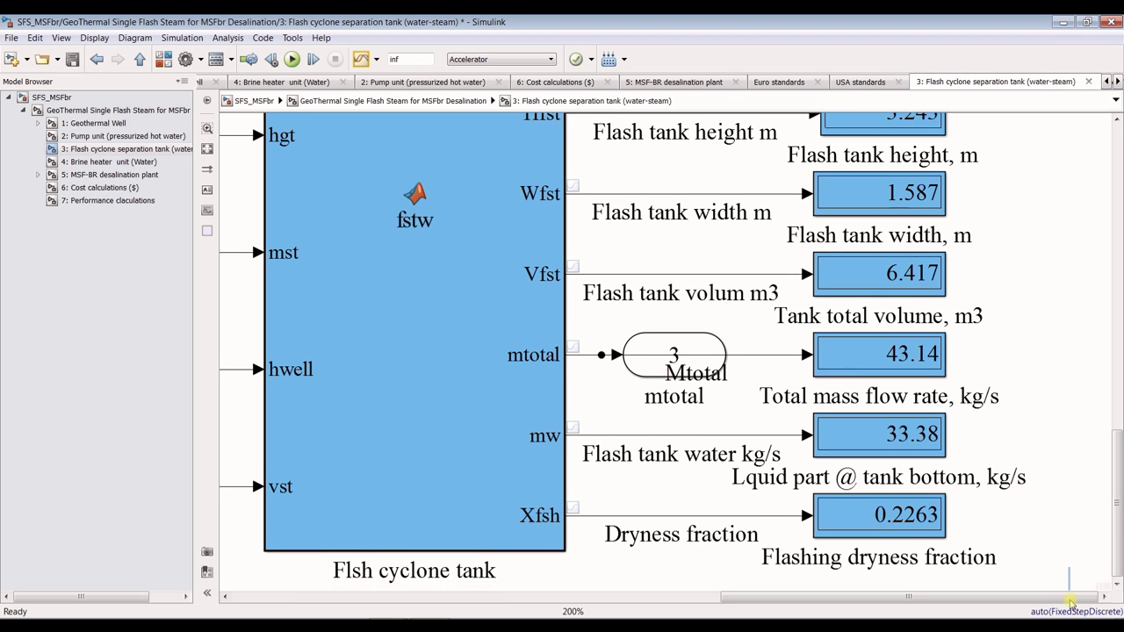
scroll(306, 205, down, 1)
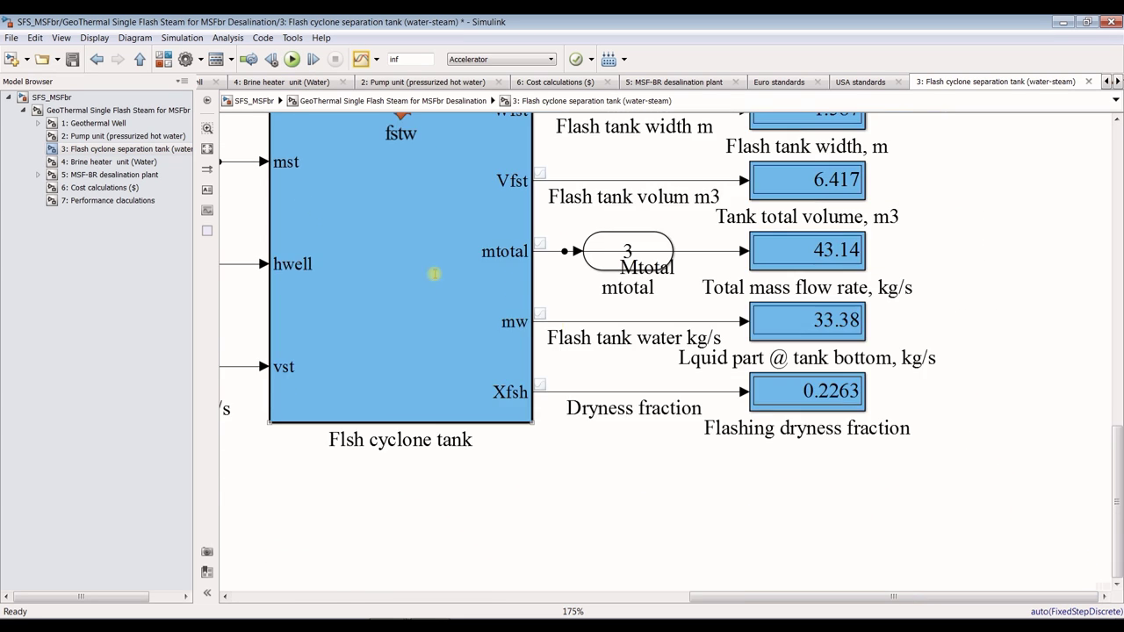
scroll(988, 373, up, 1)
scroll(889, 429, up, 1)
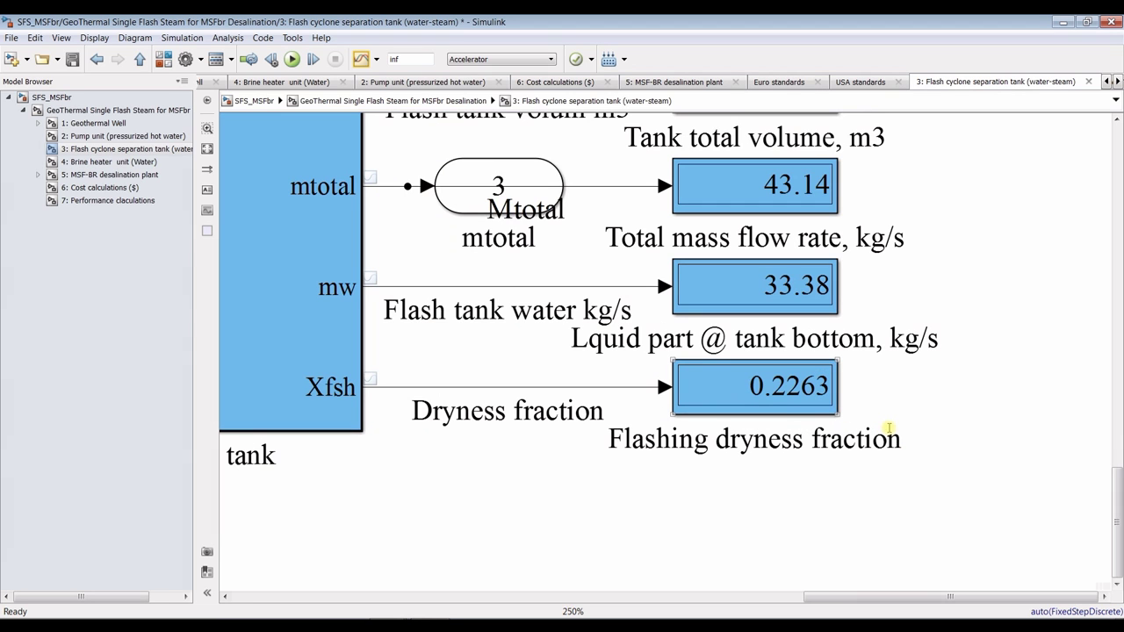
scroll(781, 392, down, 1)
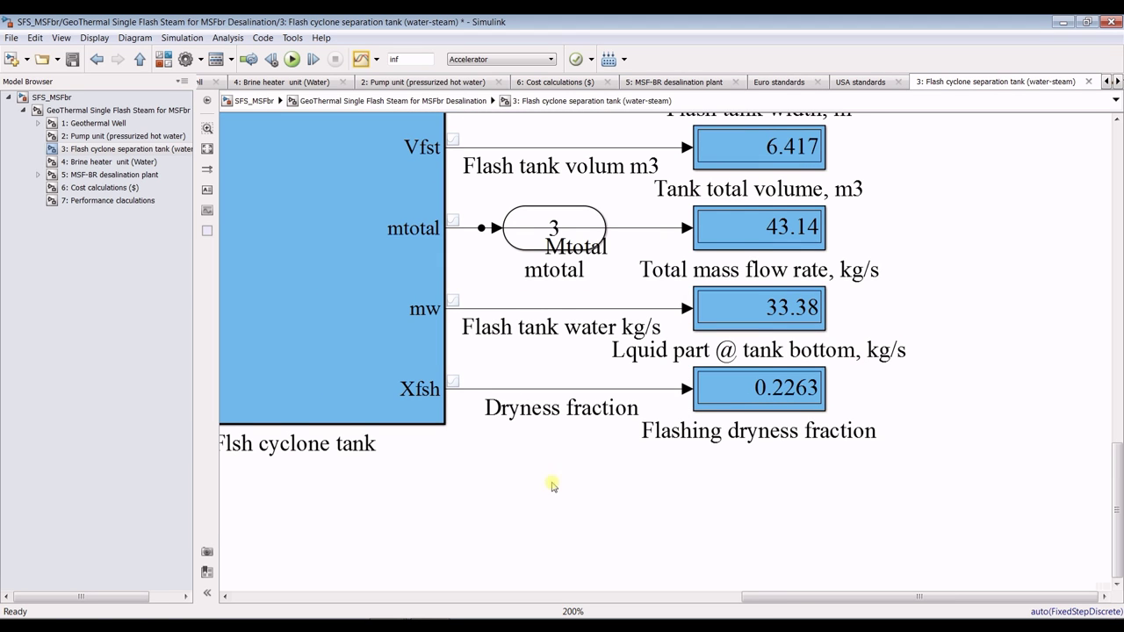
Run the simulation and raise total plant productivity stepwise to about 10000 m3/day, then cancel the dialog
click(293, 60)
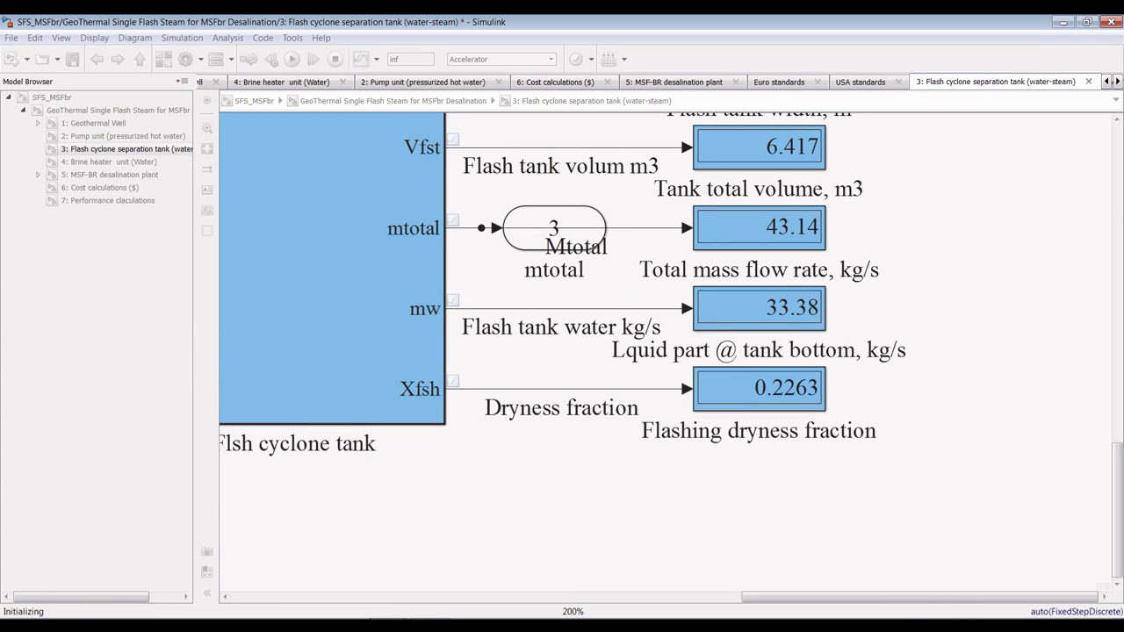
click(336, 579)
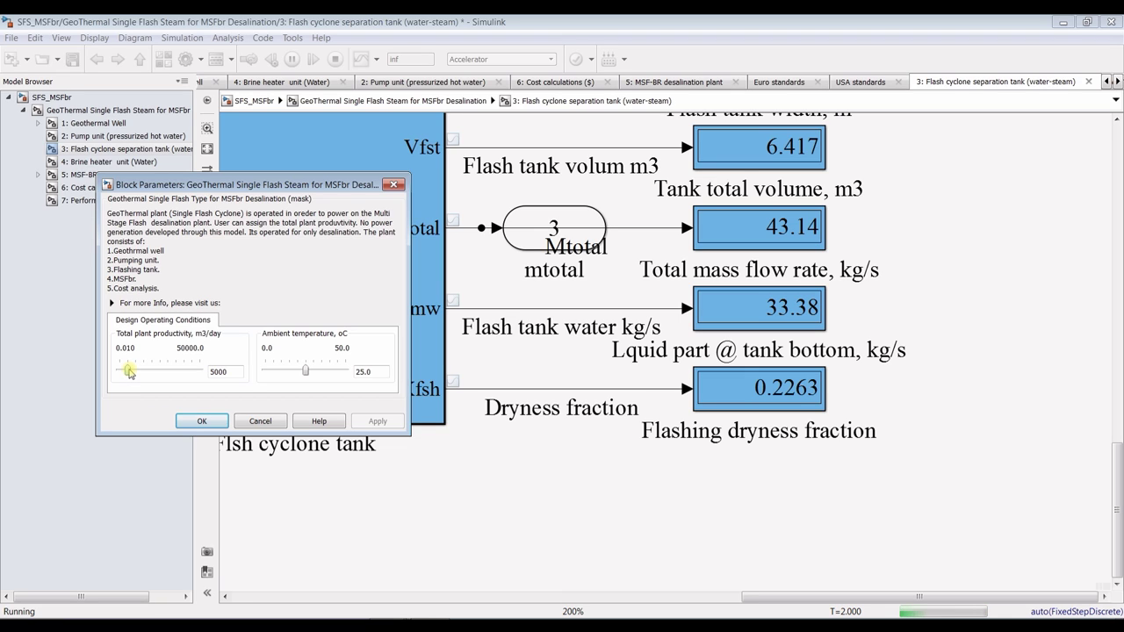
drag(129, 372, 130, 371)
click(130, 372)
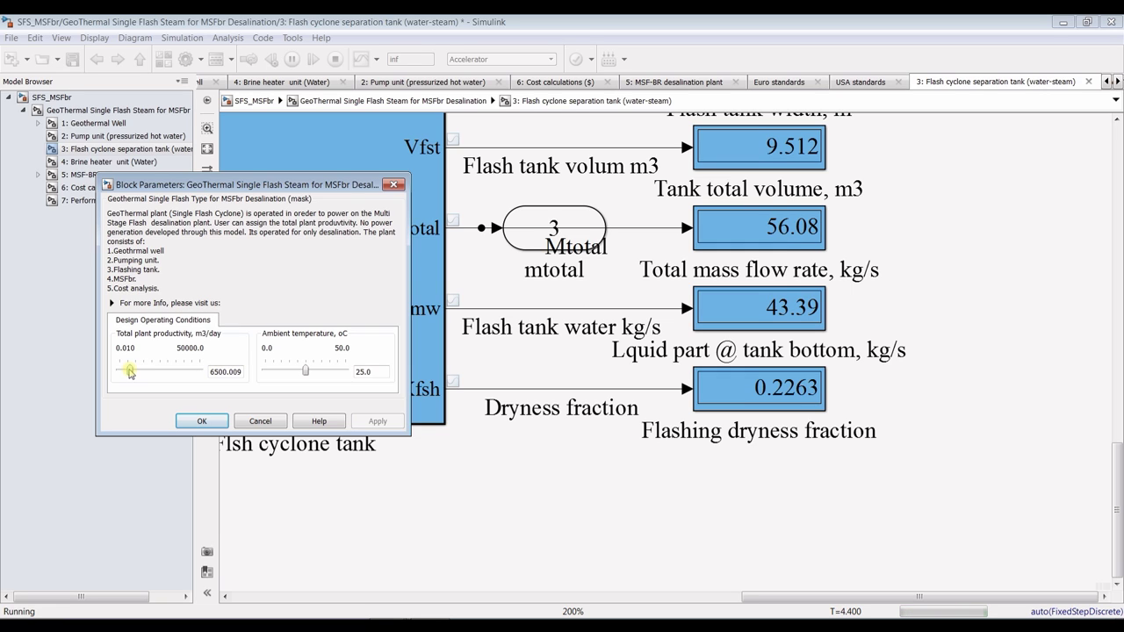
key(Right)
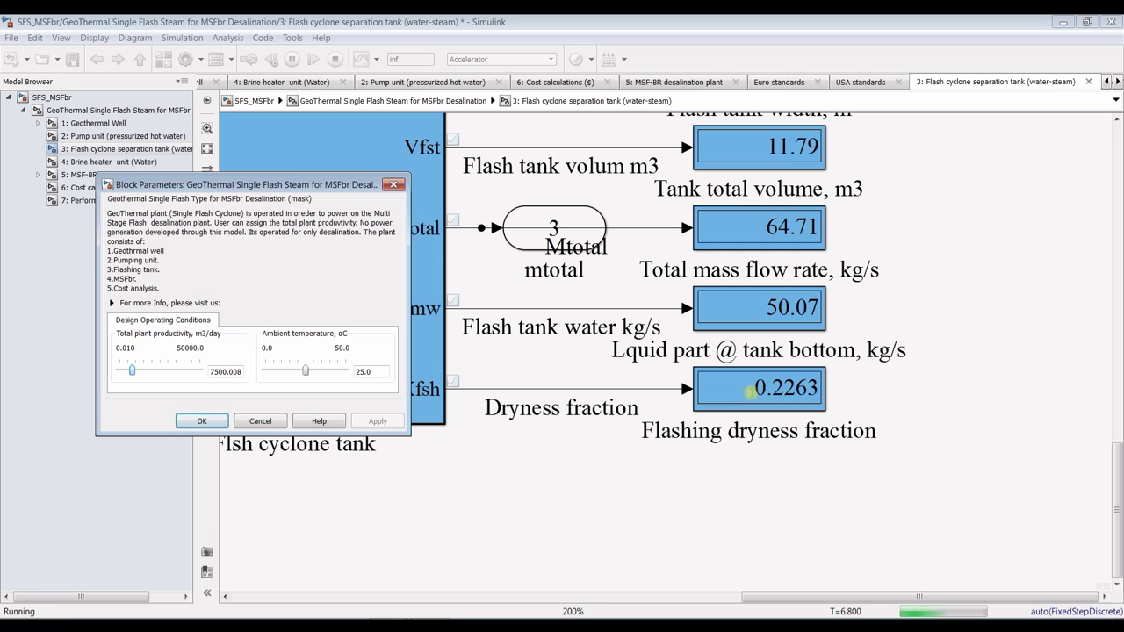
key(Right)
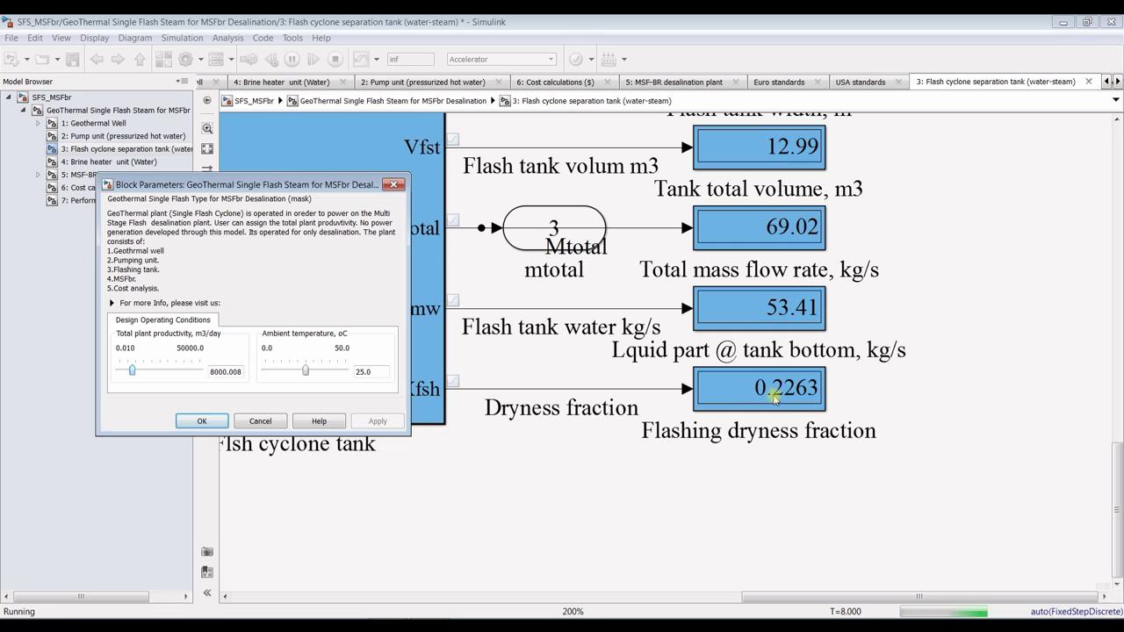
key(Right)
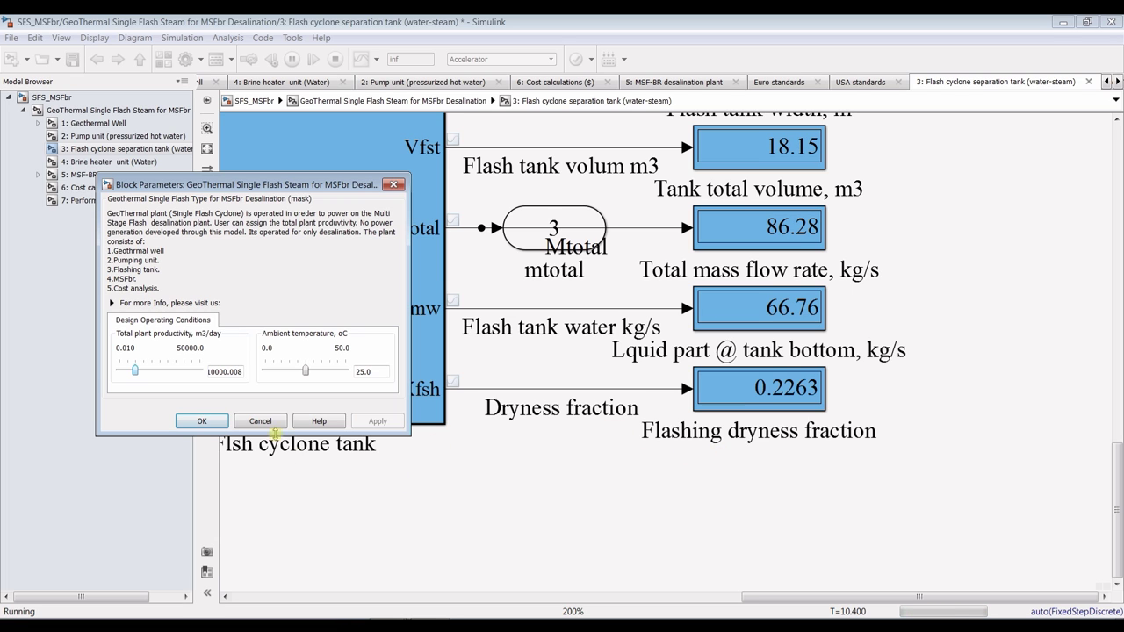
click(204, 421)
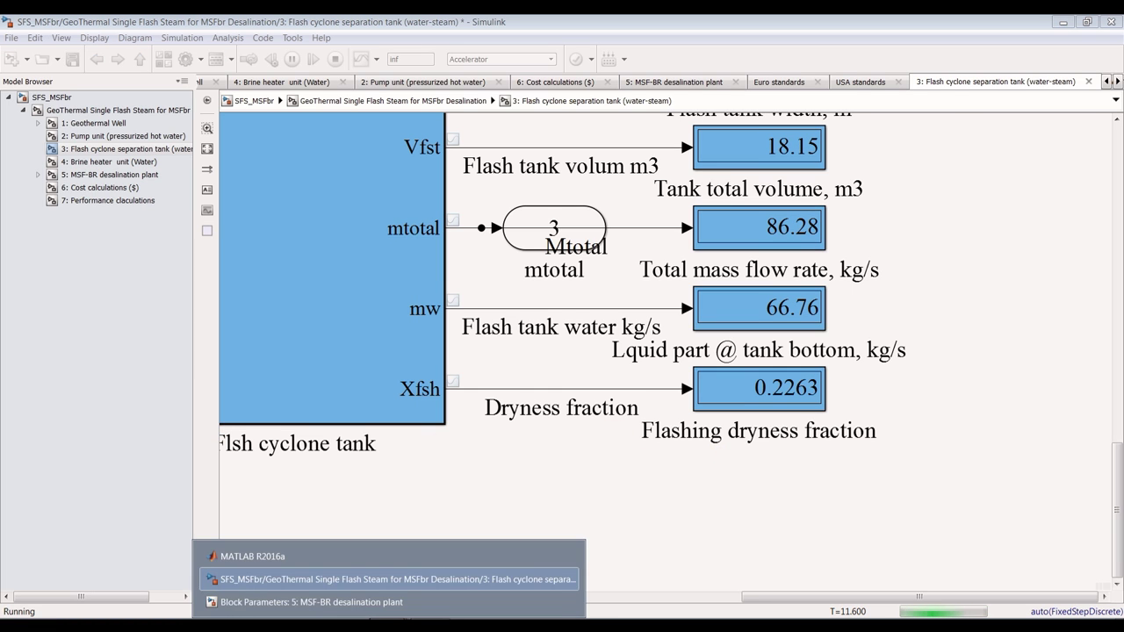
Move the MSF-BR parameters dialog left and raise the top brine temperature from 107 up to 120
click(351, 603)
drag(677, 75, 279, 92)
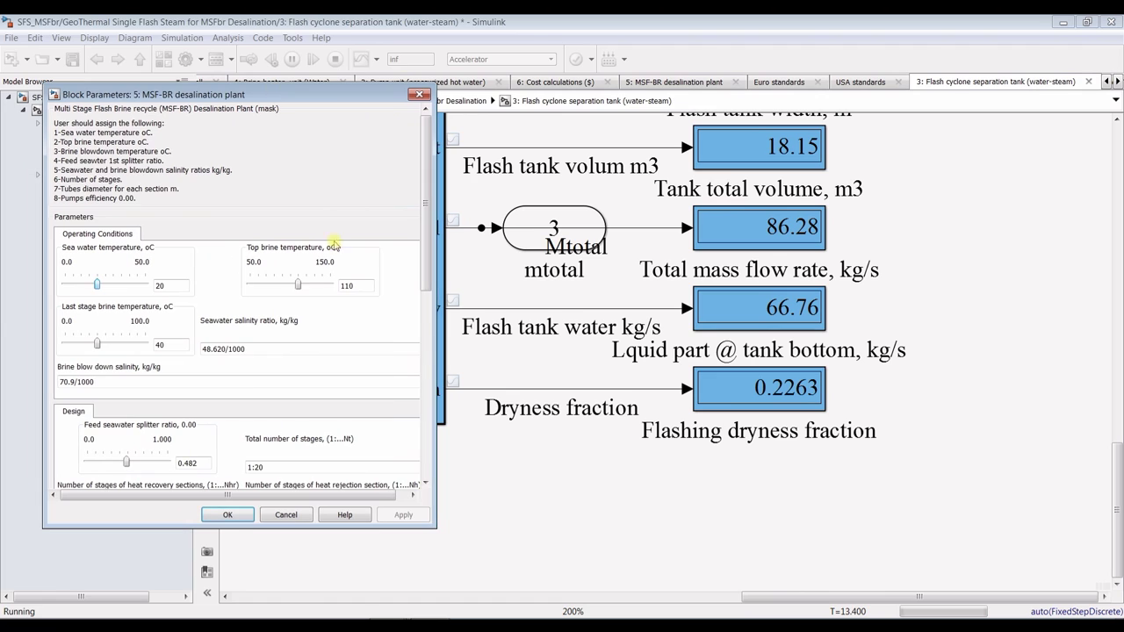
click(298, 286)
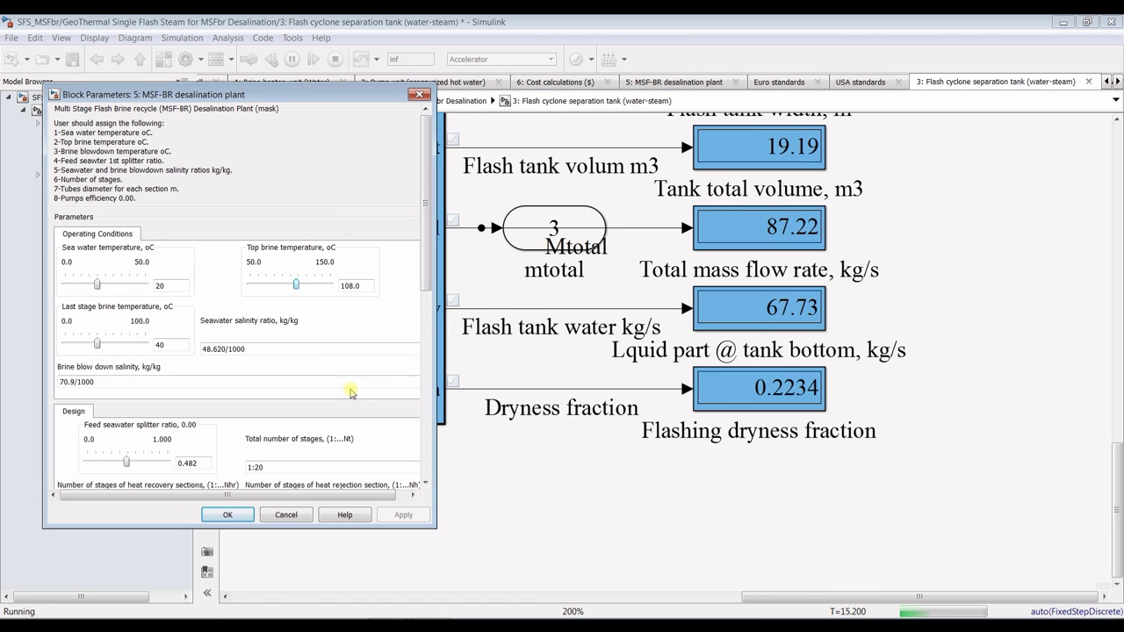
key(Left)
key(Left)
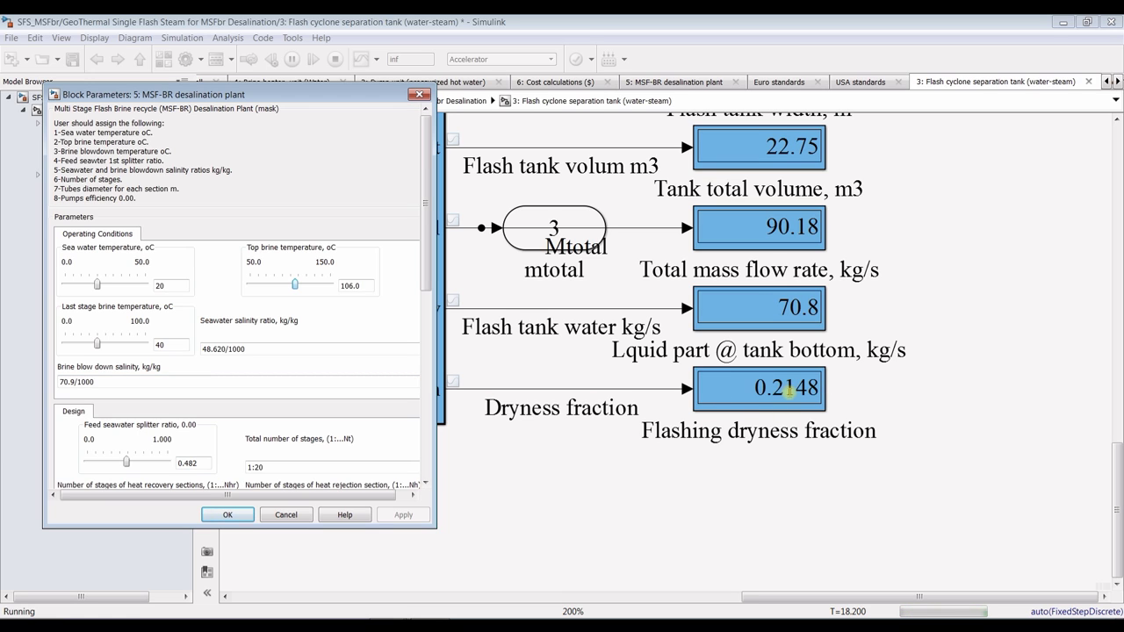
key(Right)
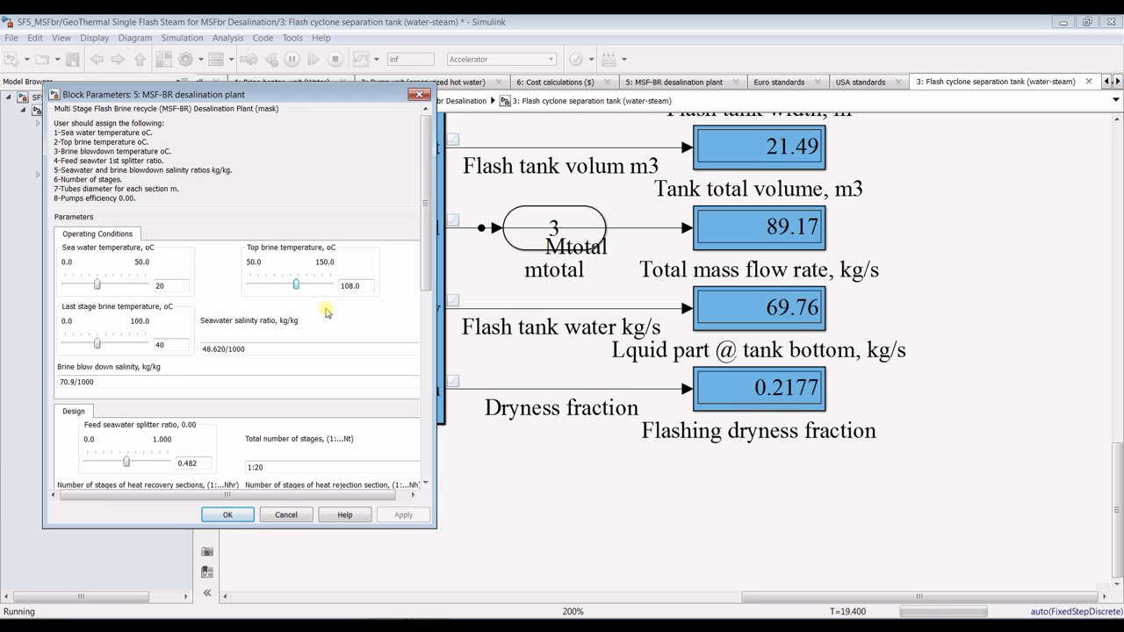
key(Right)
key(Right)
key(Right)
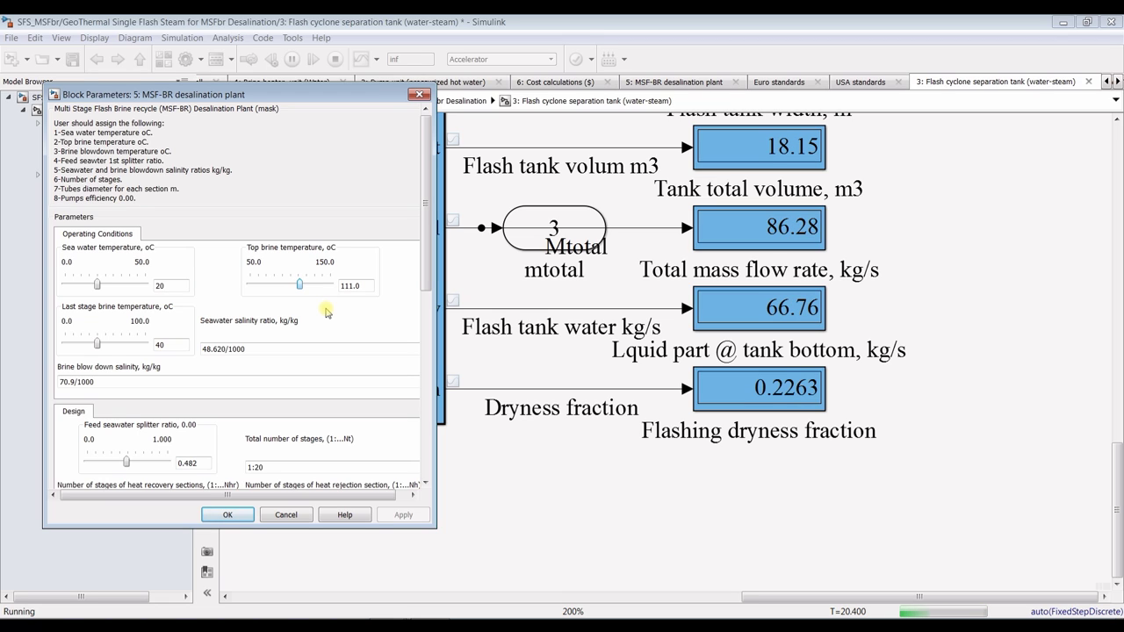
key(Right)
key(Right)
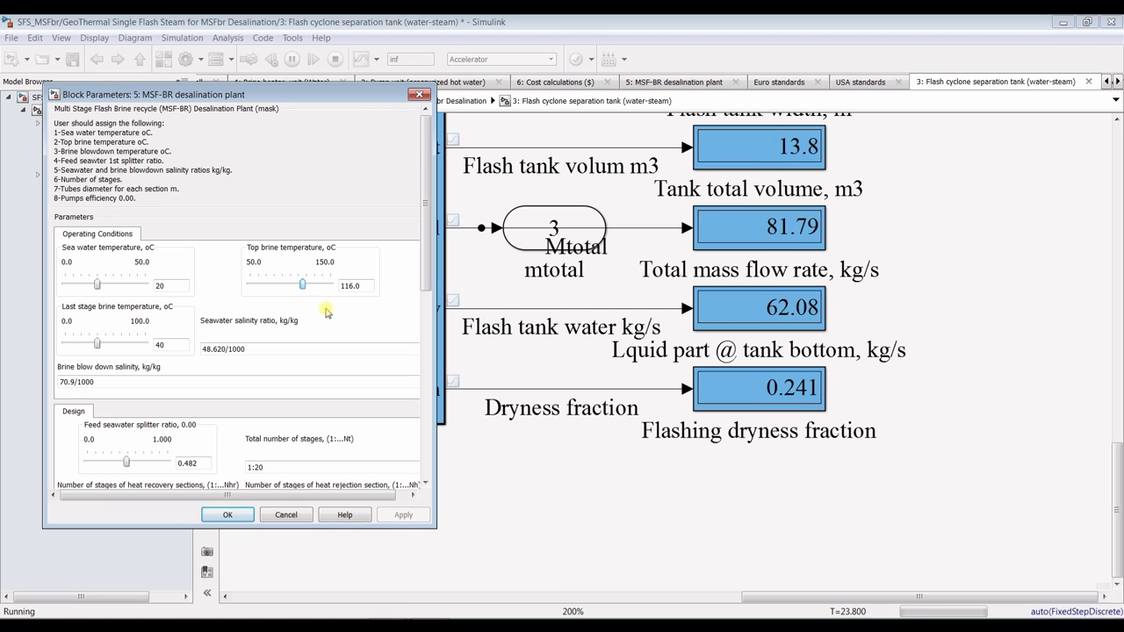
key(Right)
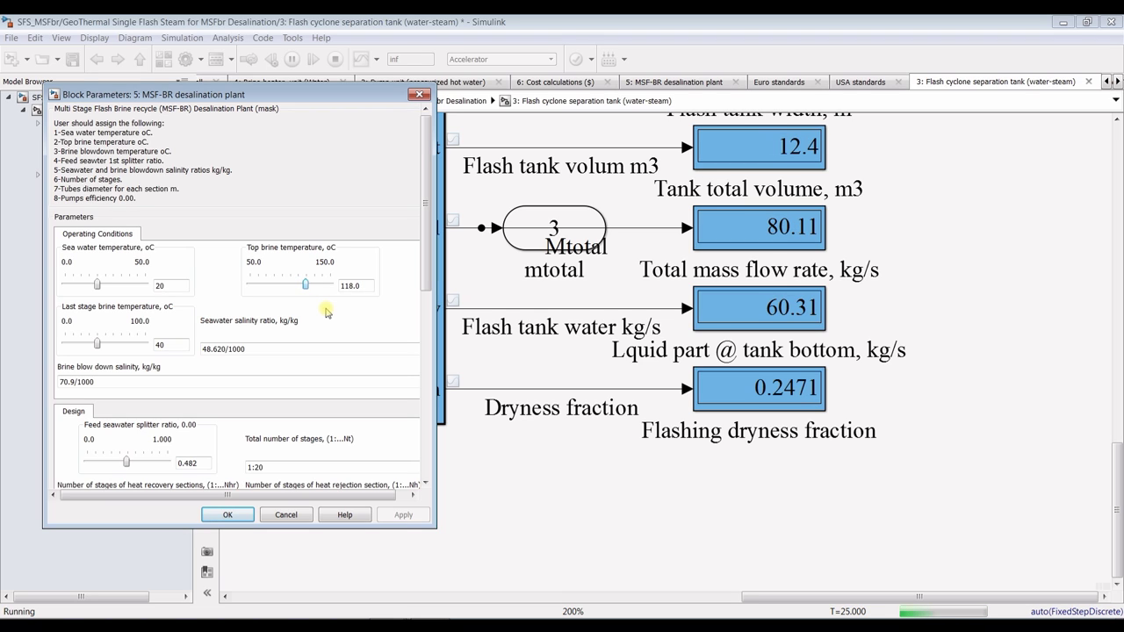
key(Right)
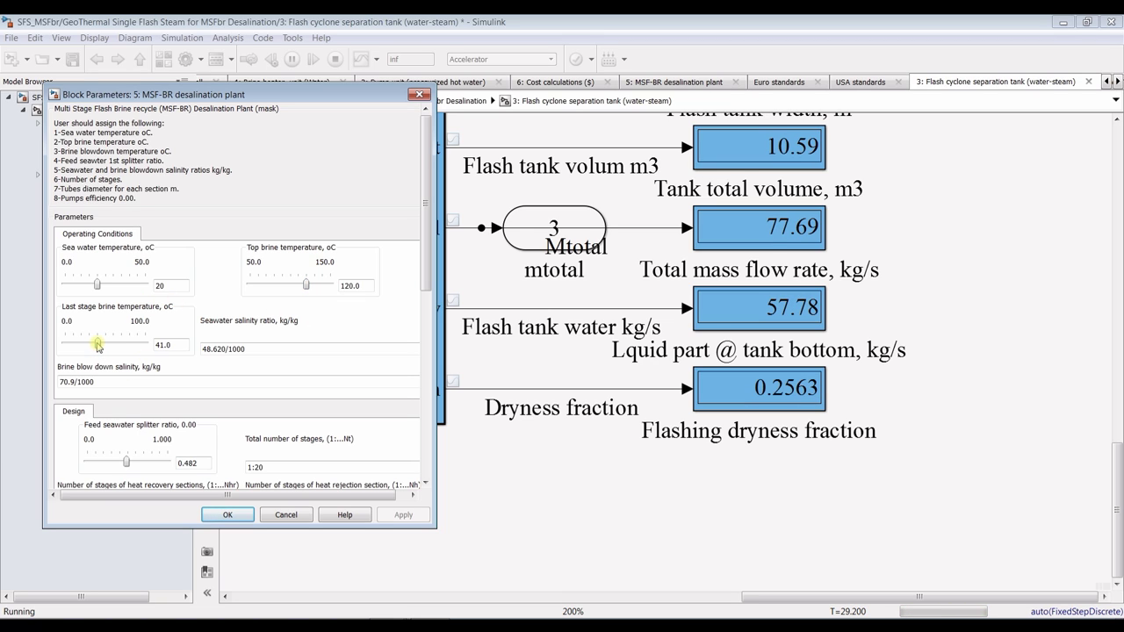
Raise the last stage brine temperature to 48, then lower it back to 34.0 °C
key(Right)
key(Right)
key(Right)
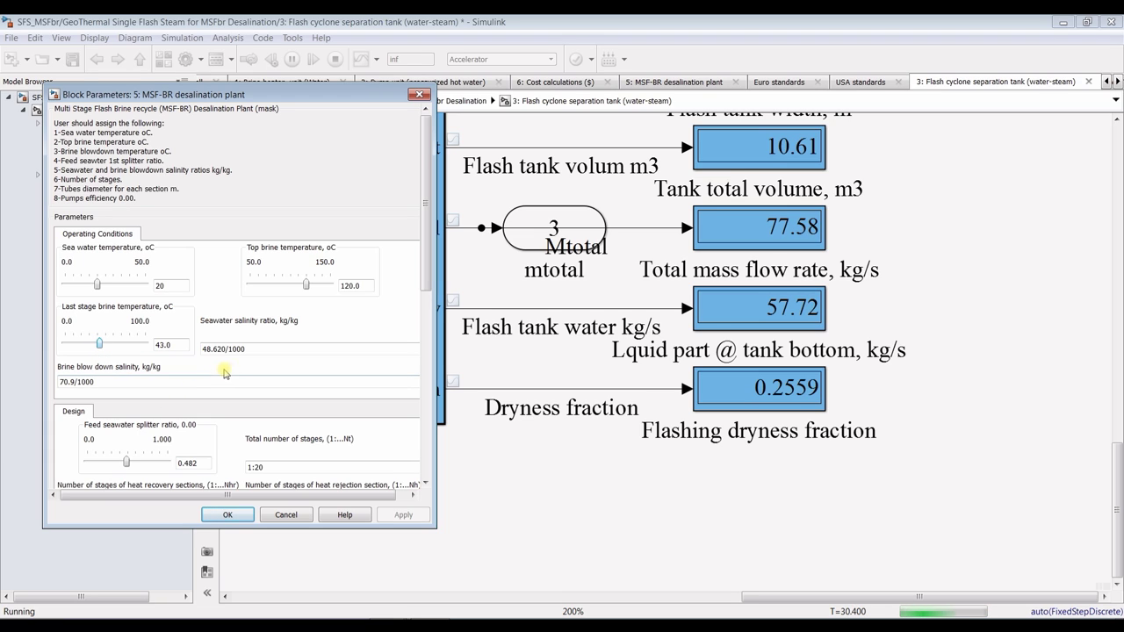
key(Right)
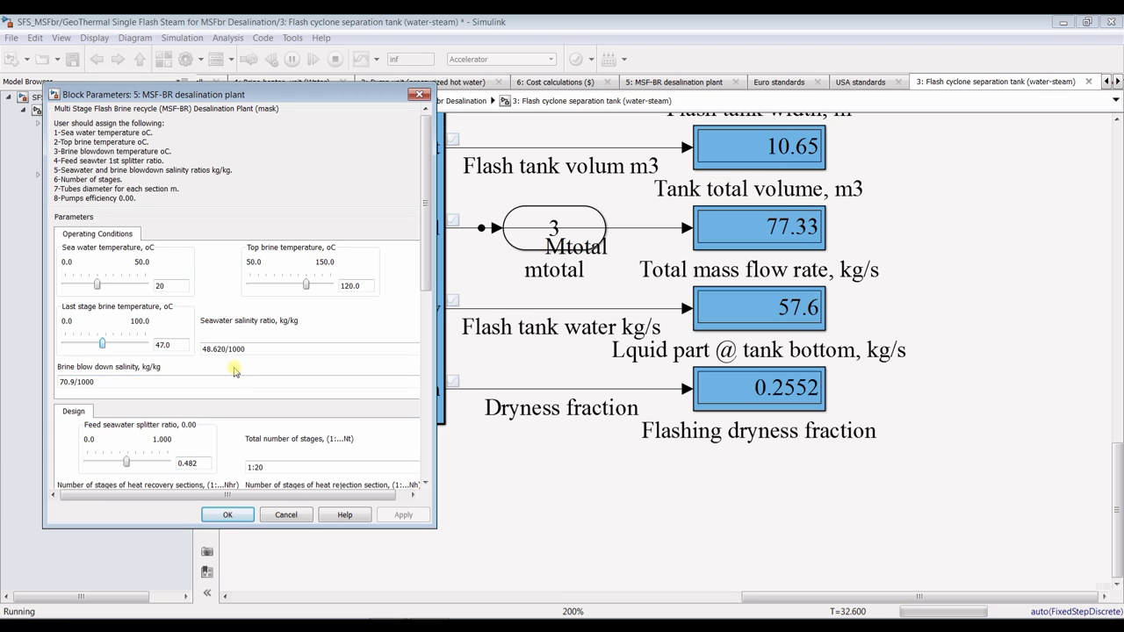
key(Right)
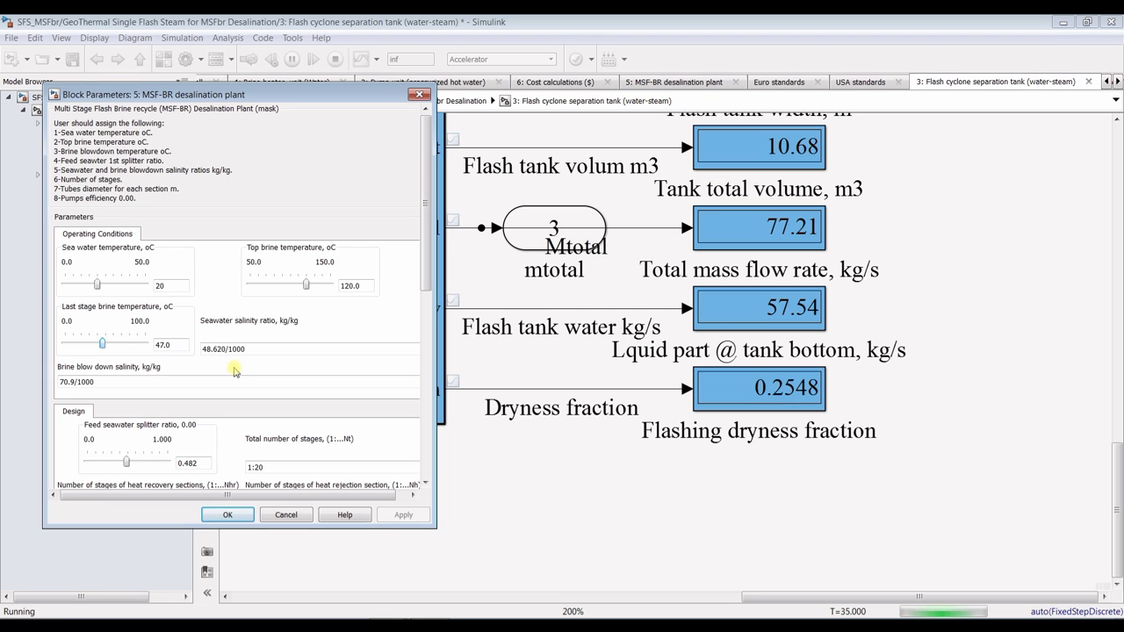
key(Left)
key(Left)
key(Left)
key(Left)
key(Left)
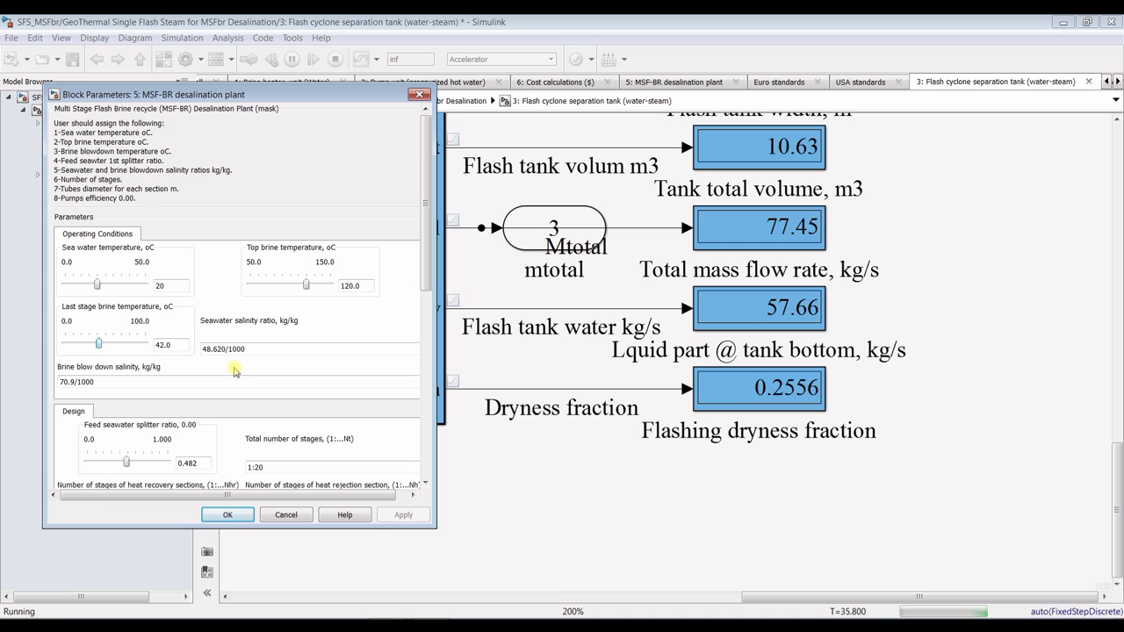
key(Left)
key(Left)
key(Left)
key(Left)
key(Left)
key(Left)
key(Left)
key(Left)
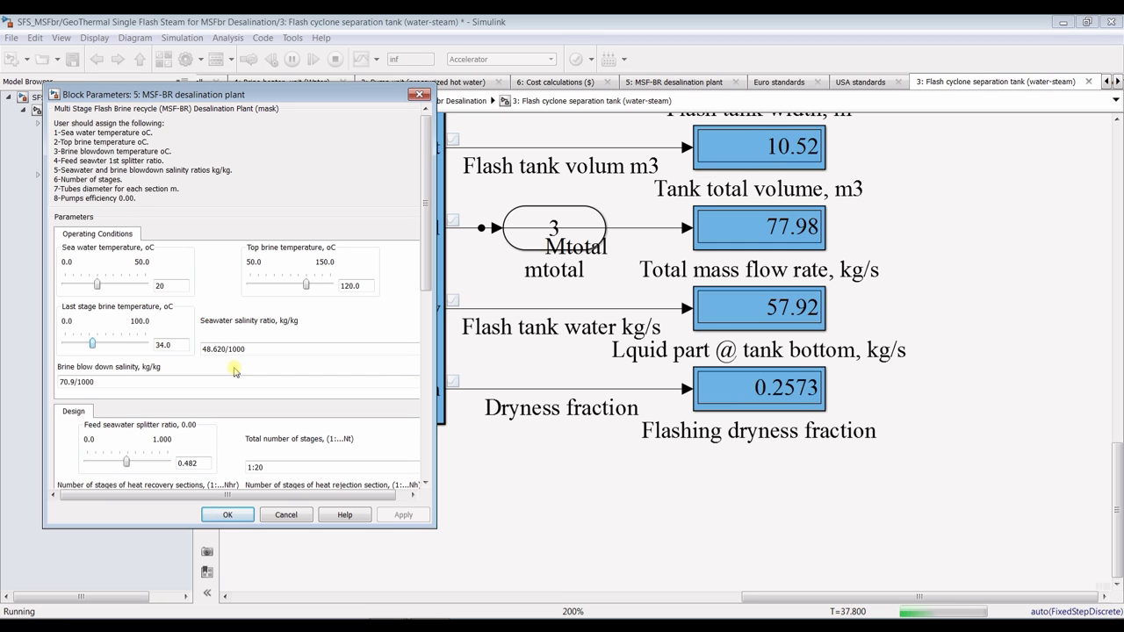
key(Left)
key(Left)
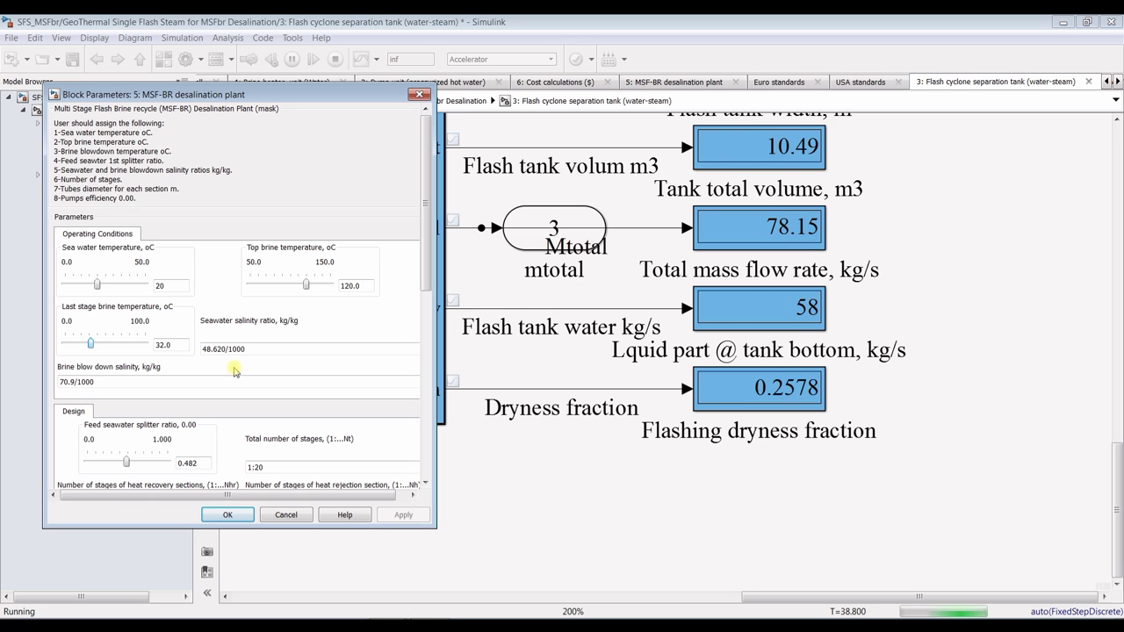
Lower the MSF-BR top brine temperature stepwise through 117, 113, 110 and 108 to 105
drag(428, 264, 428, 336)
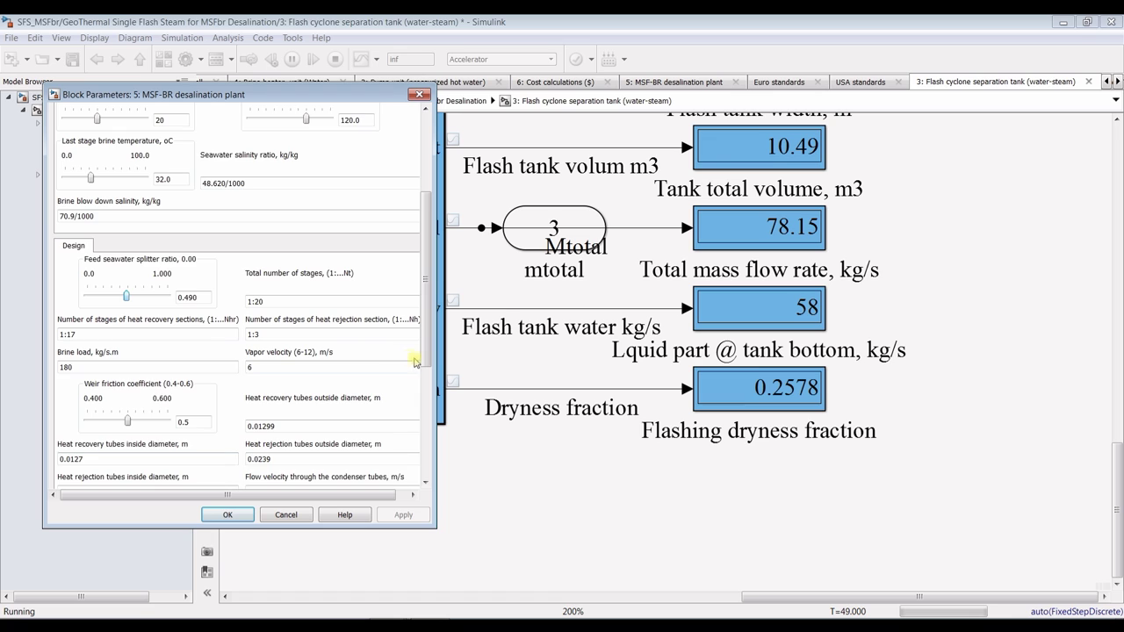
drag(425, 360, 426, 279)
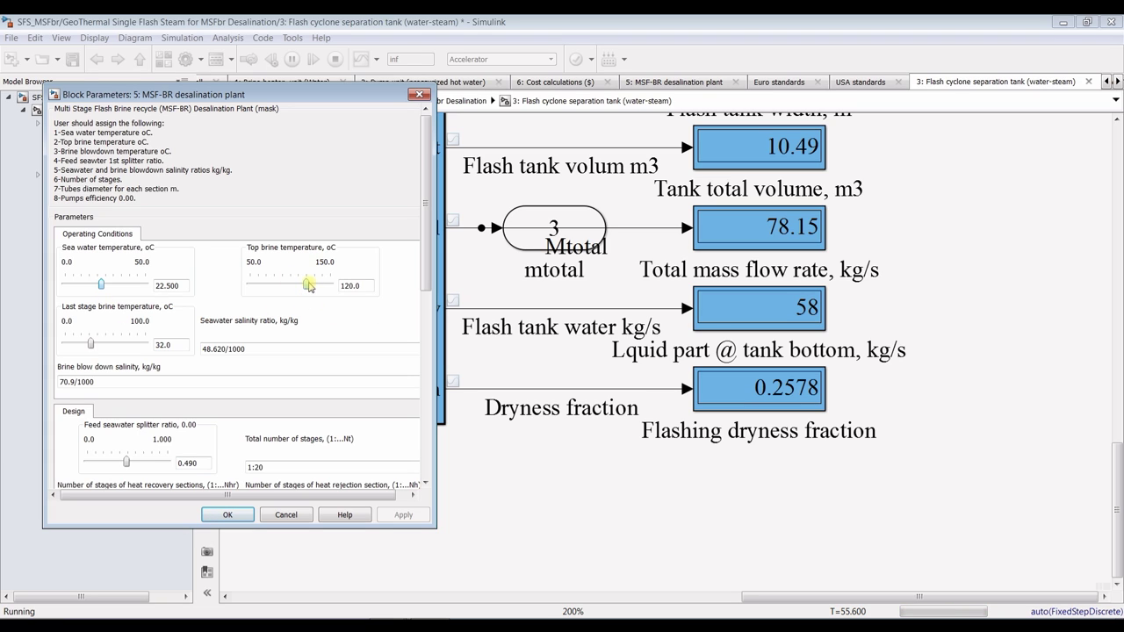
drag(307, 285, 302, 286)
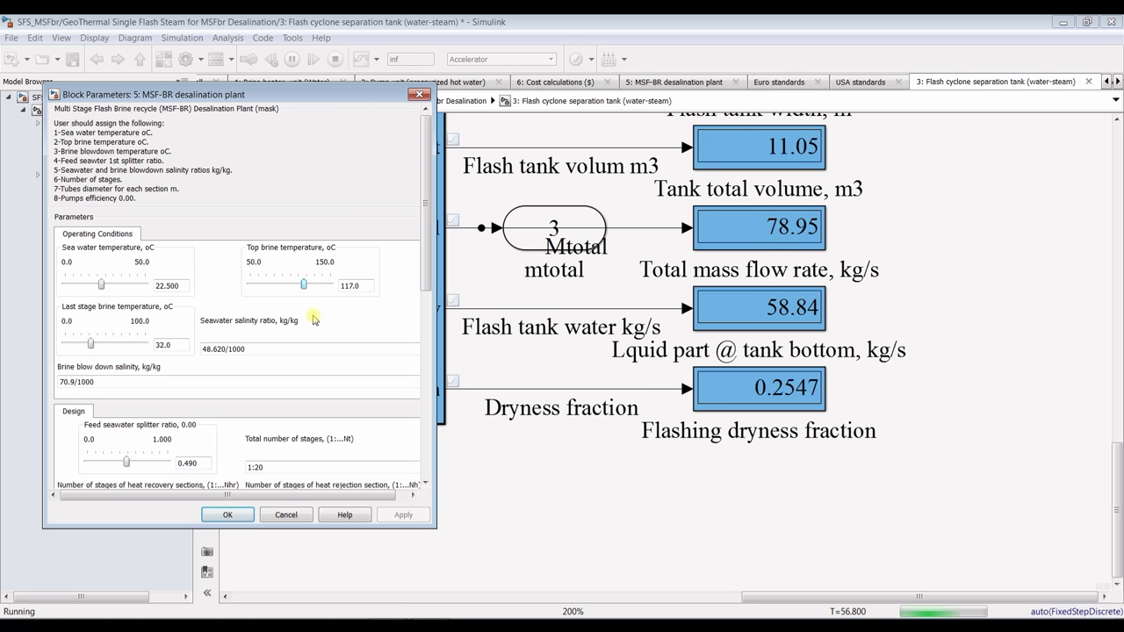
key(Left)
key(Left)
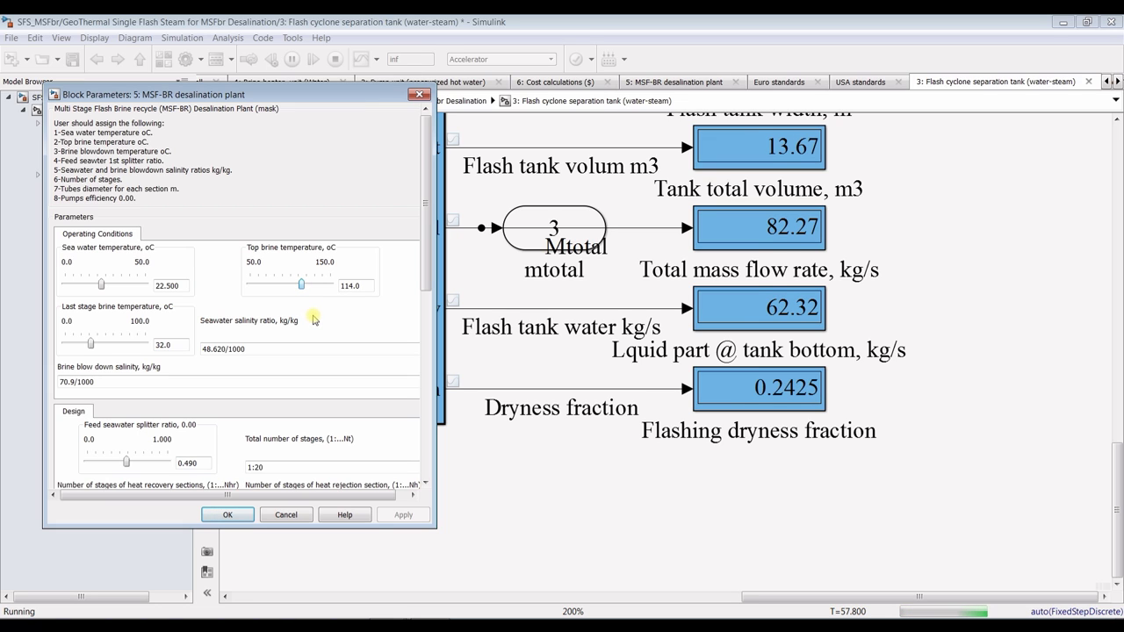
key(Left)
key(Left)
key(Left)
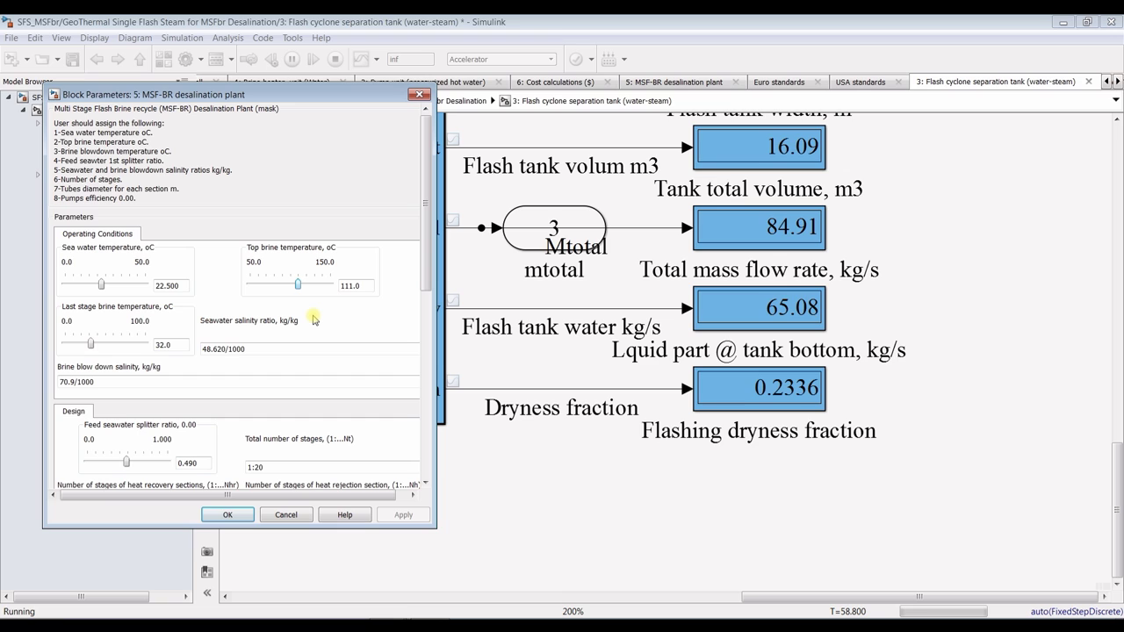
key(Left)
key(Left)
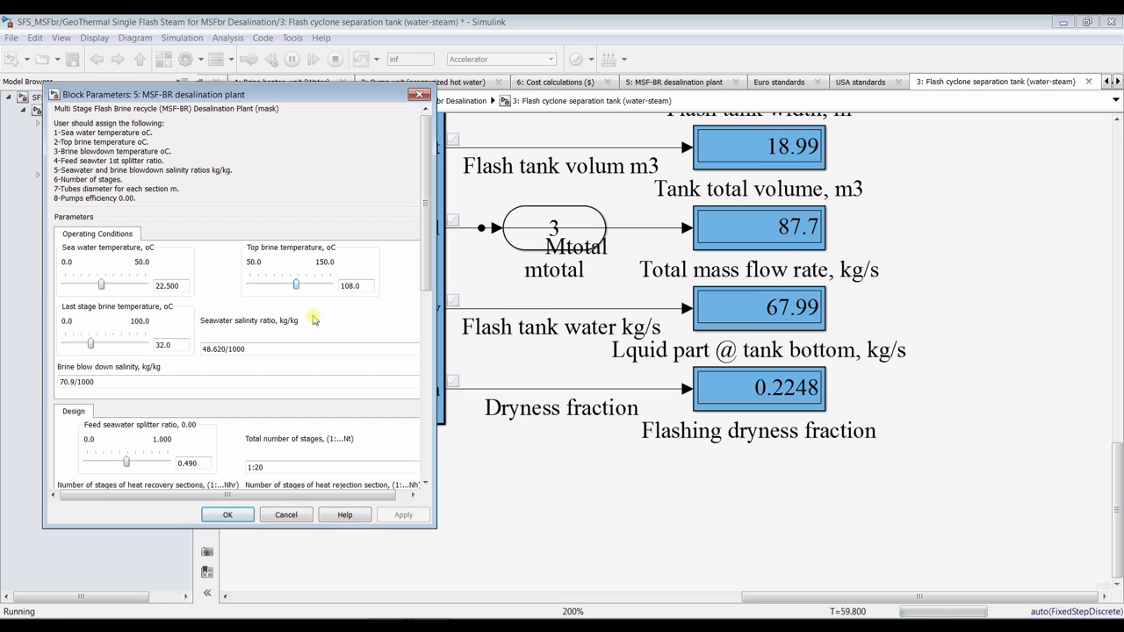
key(Left)
key(Left)
key(Left)
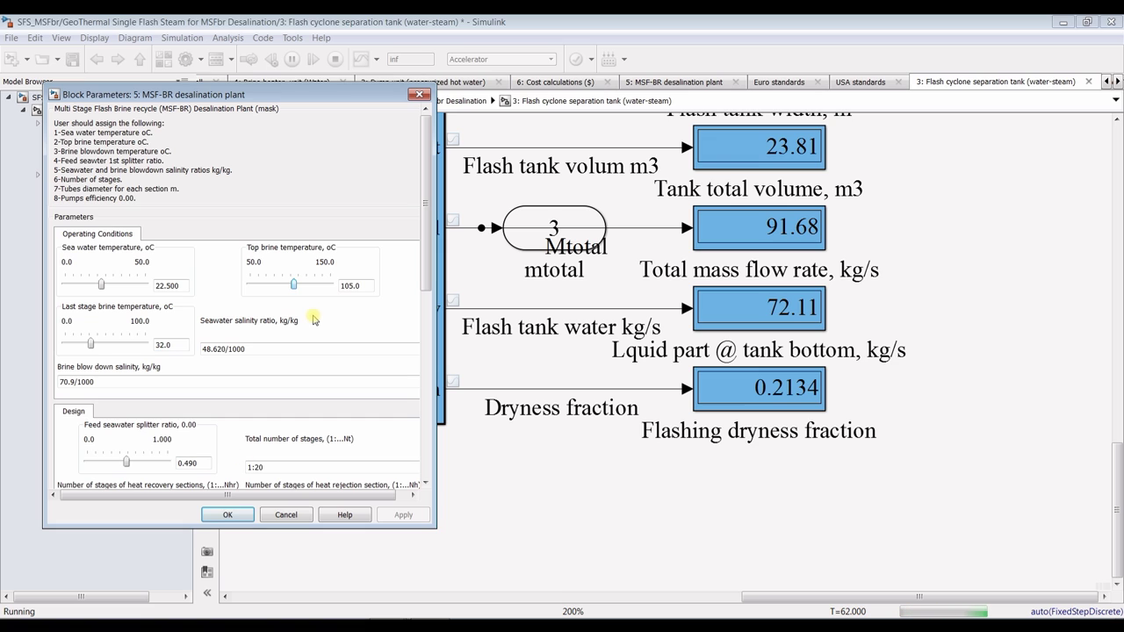
Accept the plant parameter changes, stop the simulation, and open the Geothermal Well subsystem
click(227, 514)
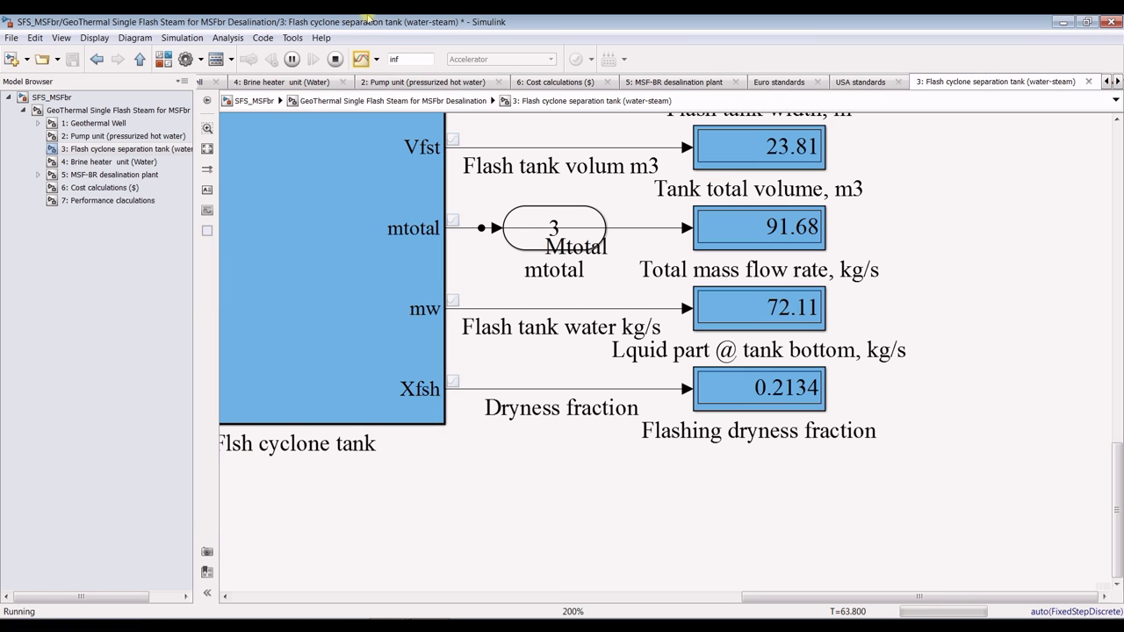
click(335, 58)
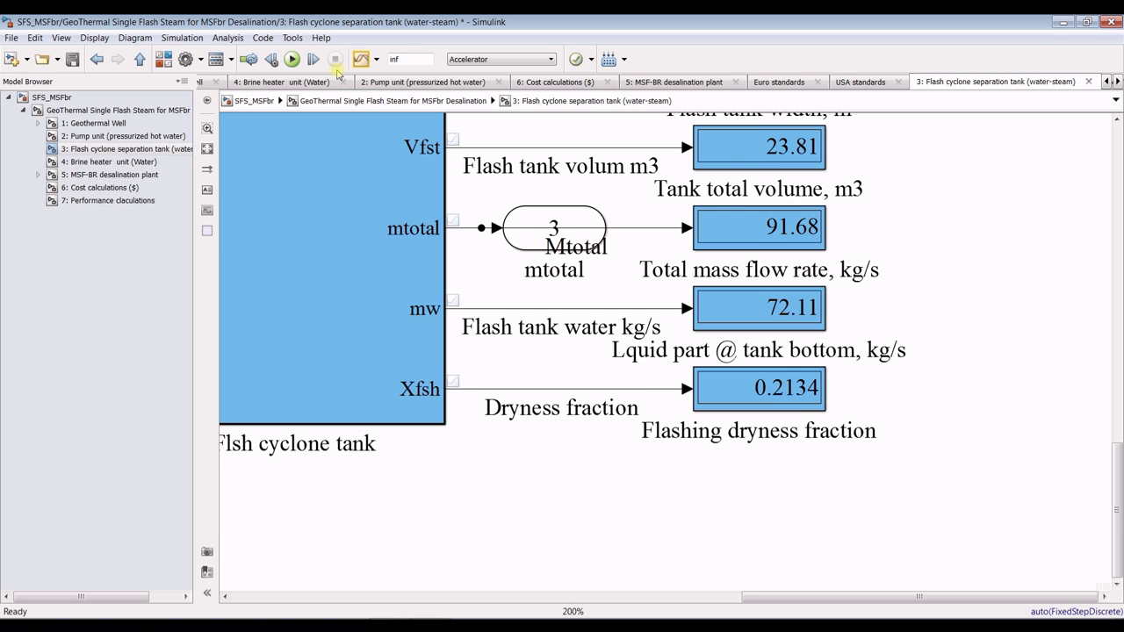
click(91, 112)
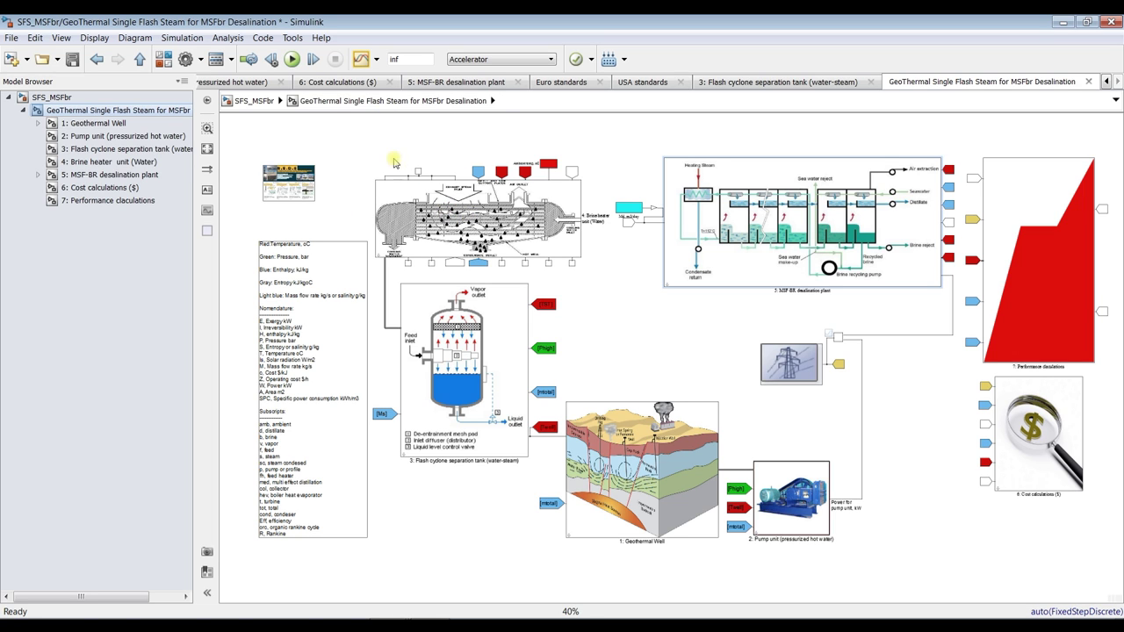
click(93, 123)
Label the Dcase signal line with the casing diameter annotation text and save the model
scroll(821, 303, up, 5)
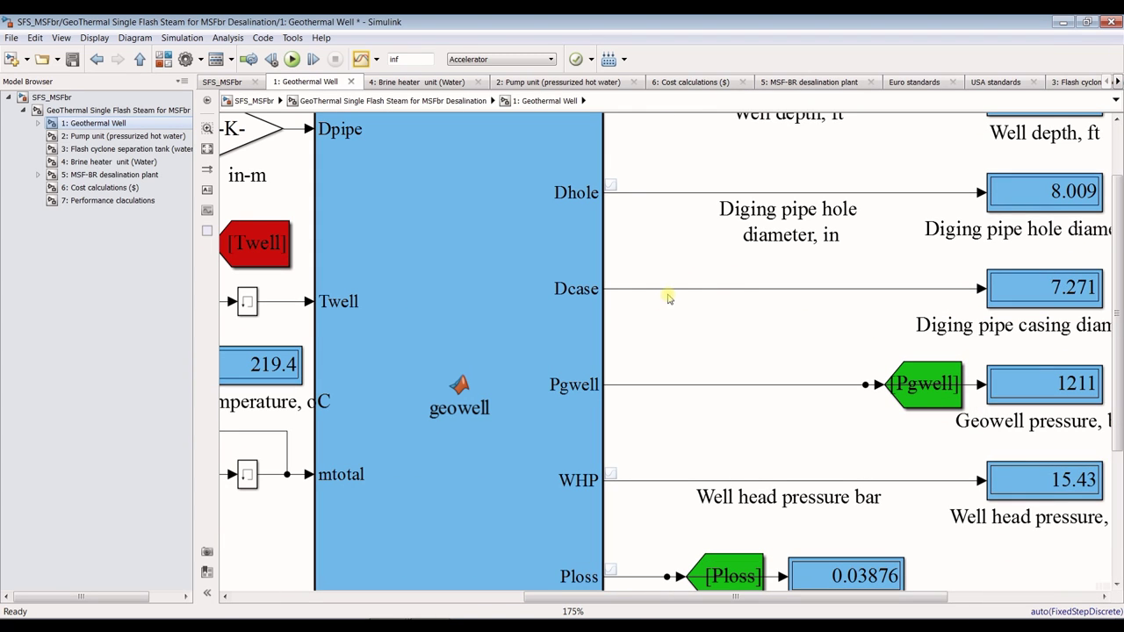
scroll(665, 293, up, 2)
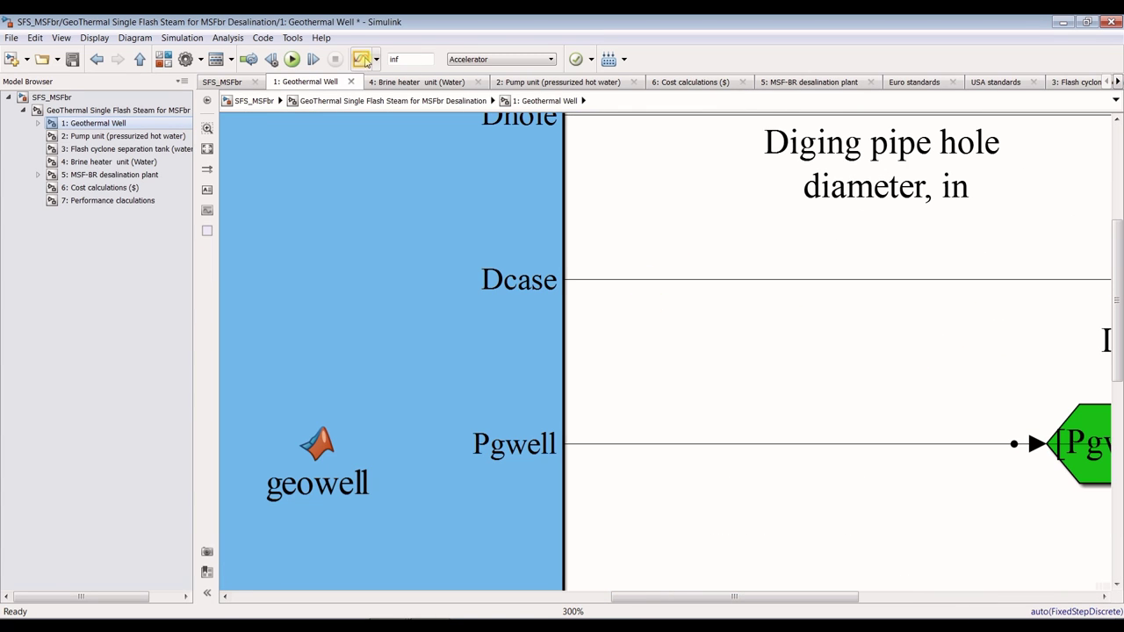
scroll(729, 338, down, 2)
scroll(756, 341, down, 2)
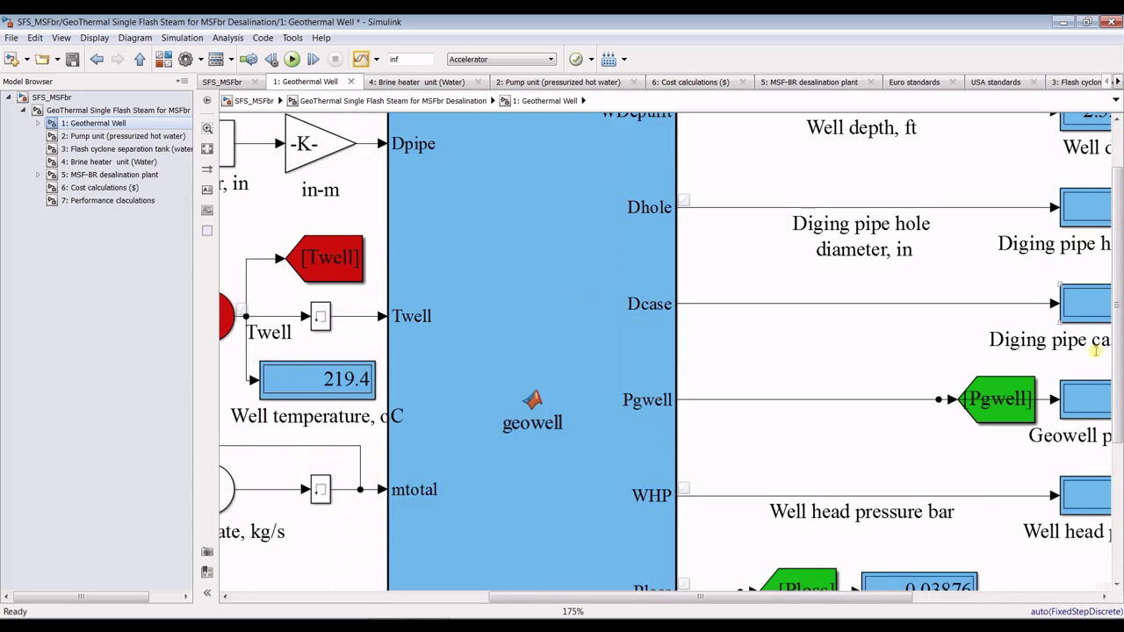
scroll(683, 290, right, 3)
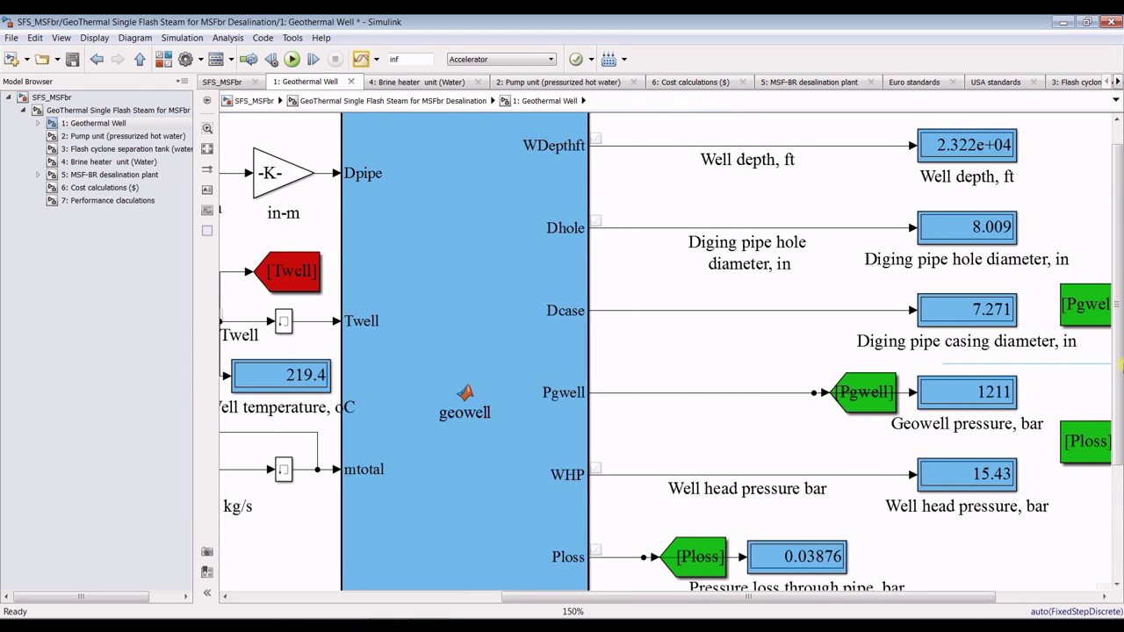
double_click(657, 312)
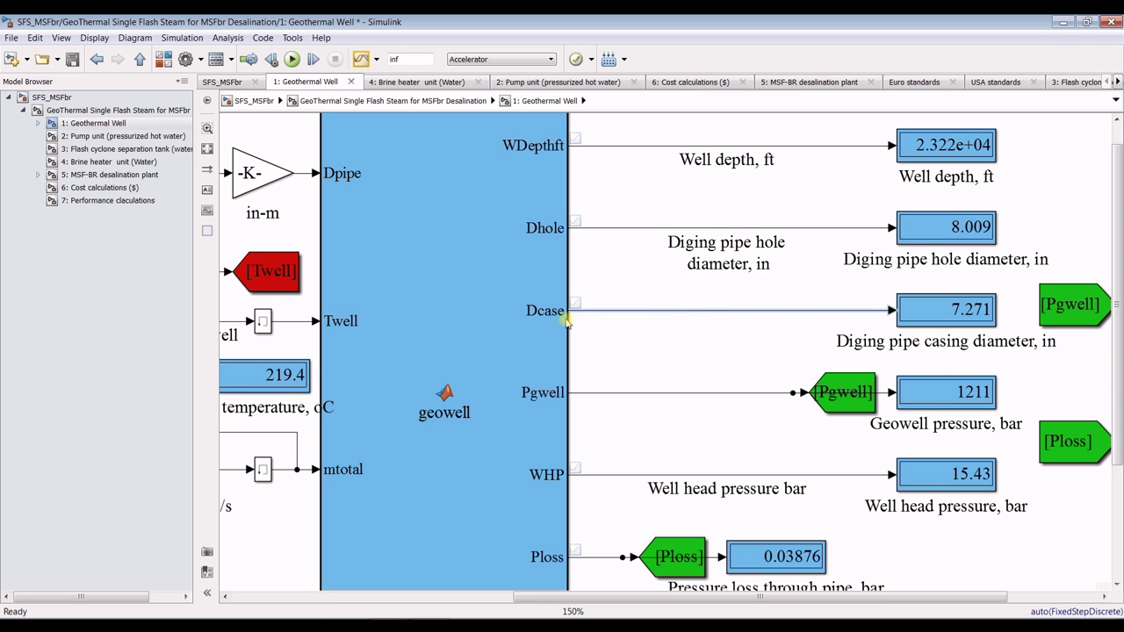
scroll(567, 317, up, 6)
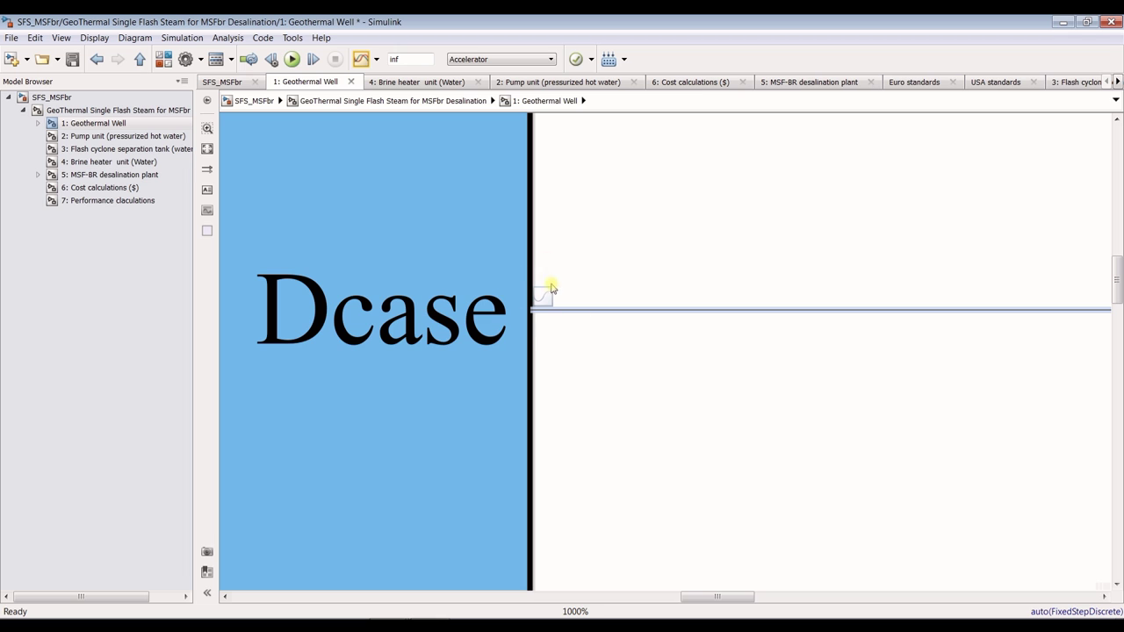
scroll(681, 373, up, 2)
scroll(685, 381, down, 6)
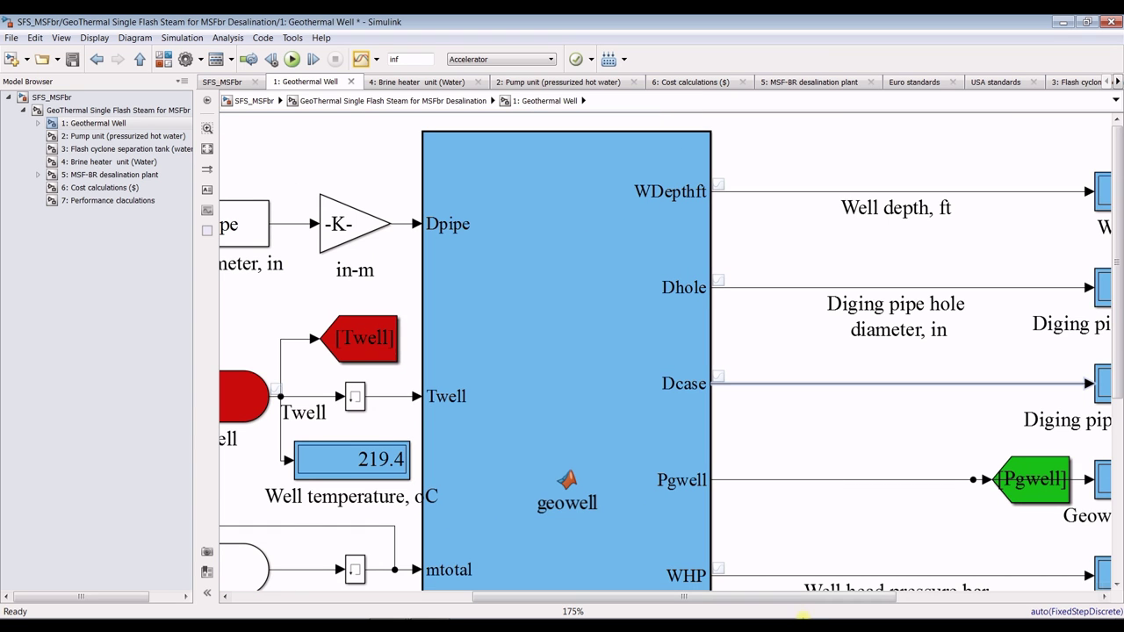
drag(830, 598, 946, 597)
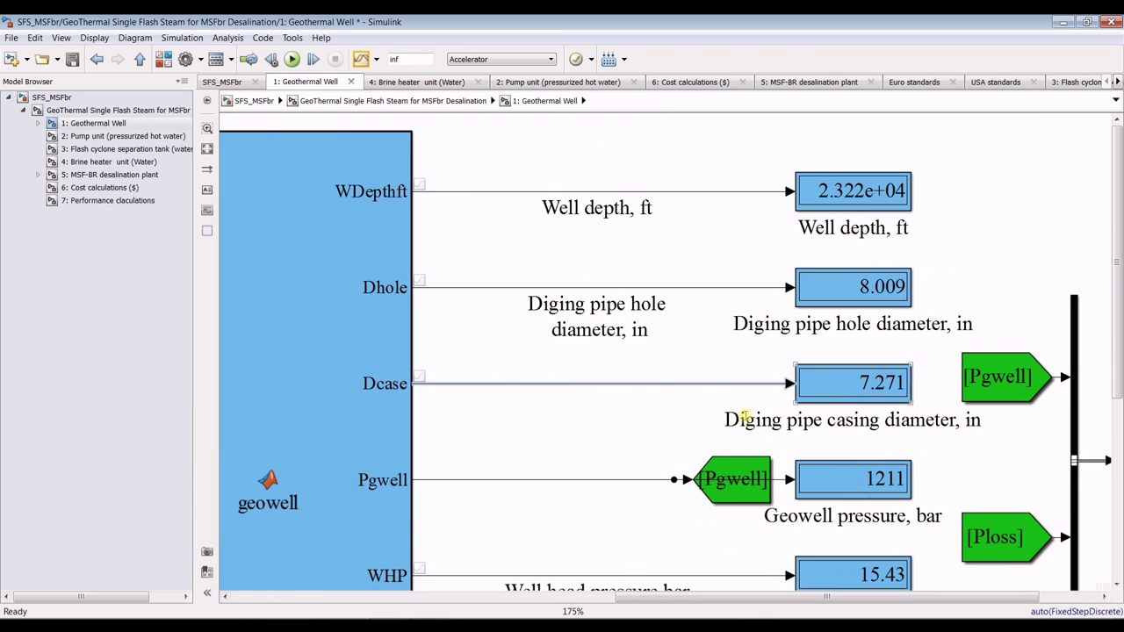
key(ctrl+a)
key(ctrl+c)
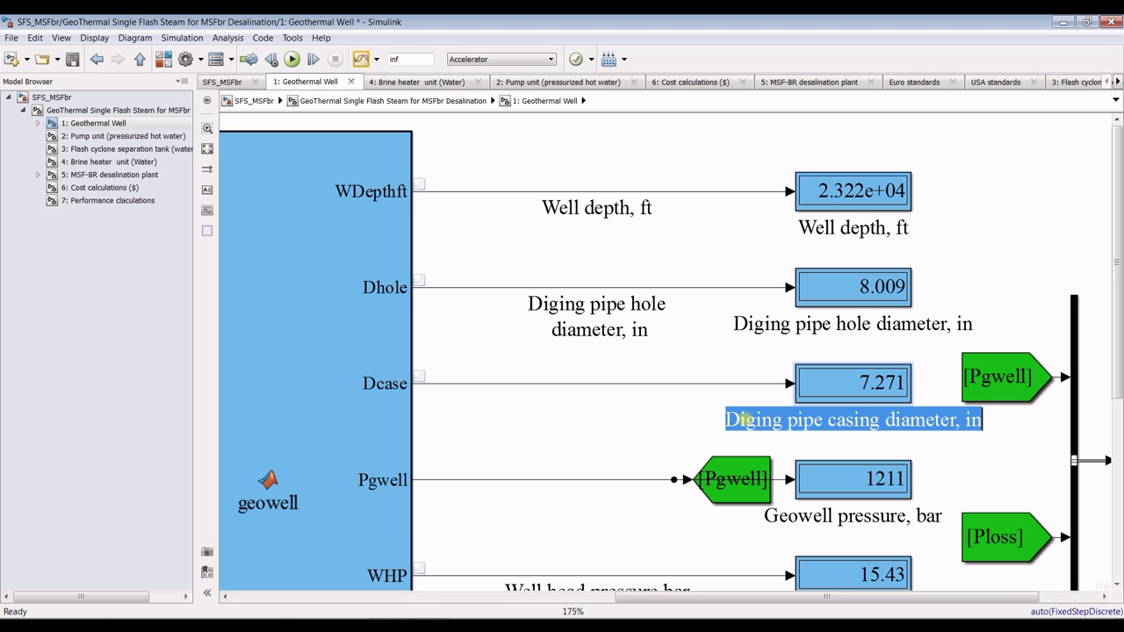
click(529, 383)
key(ctrl+v)
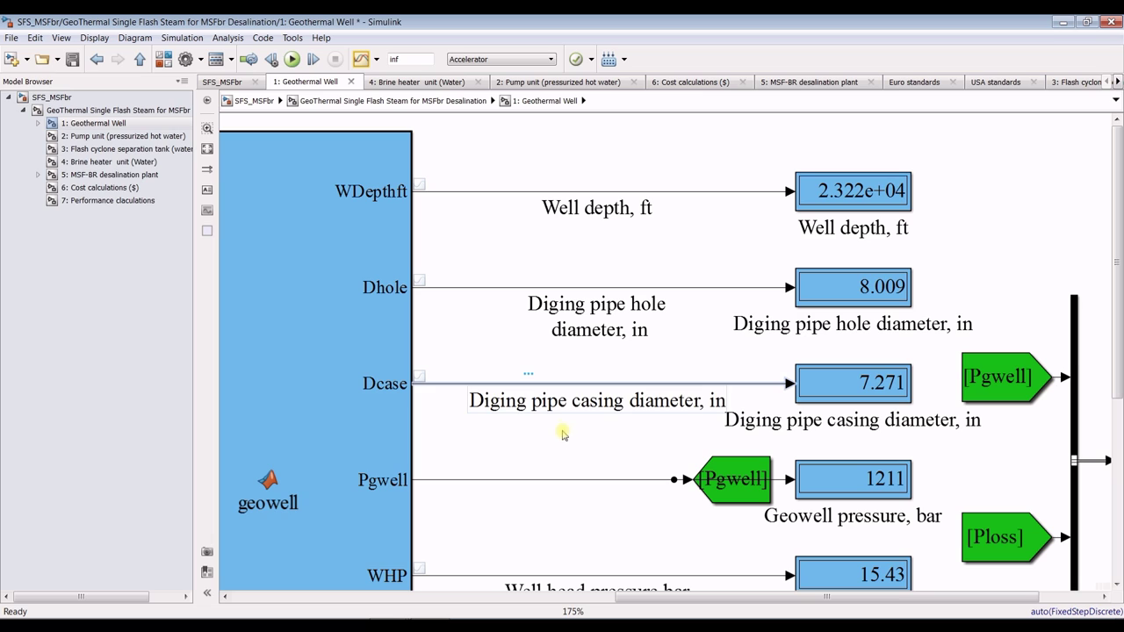
click(592, 456)
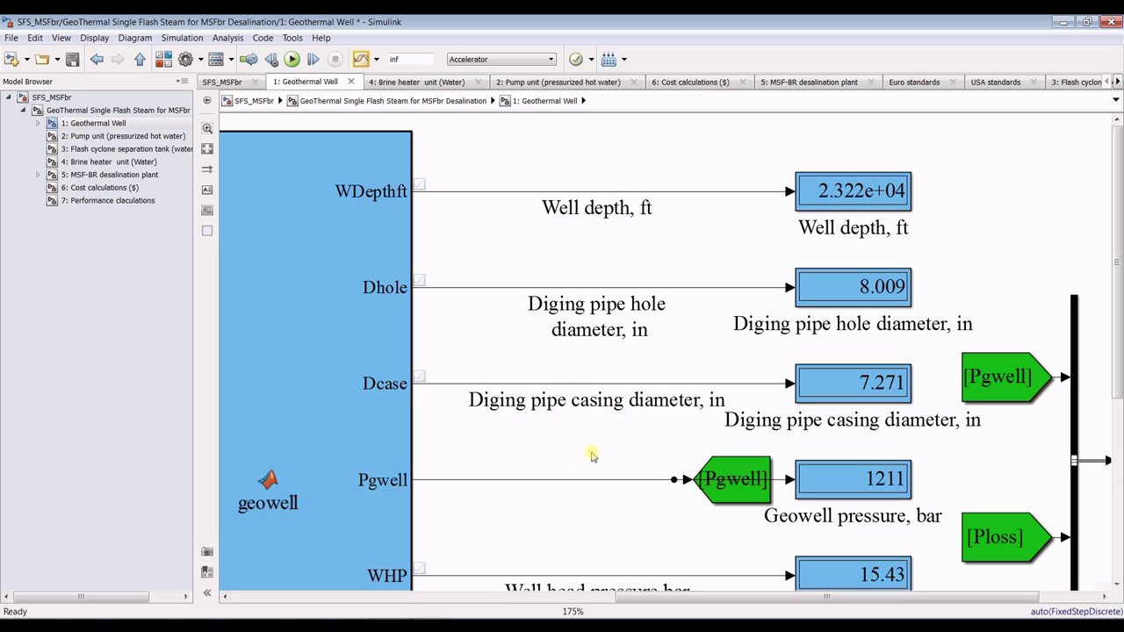
click(72, 62)
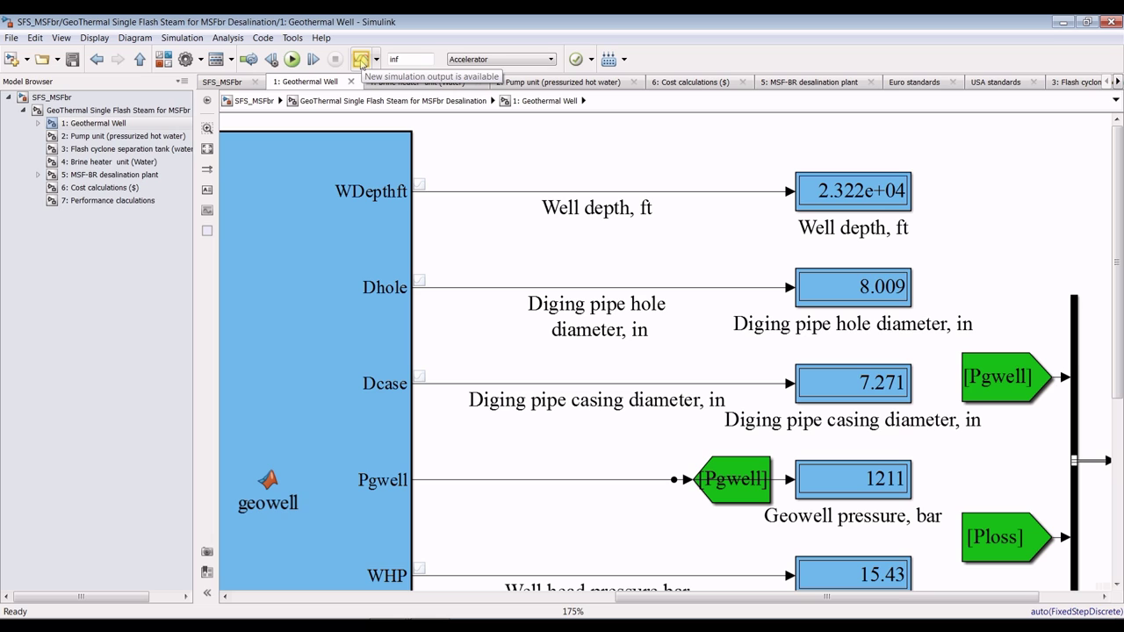
Open the Simulation Data Inspector maximized, enlarge the signal list, and plot Zmsf $/h in subplot one
click(361, 59)
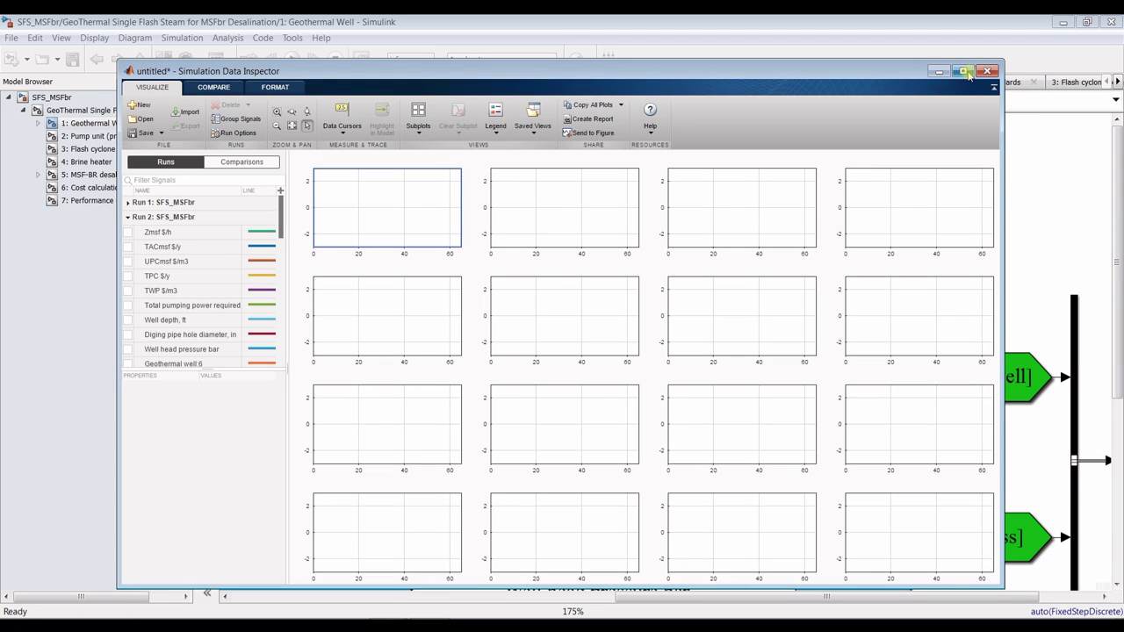
click(965, 71)
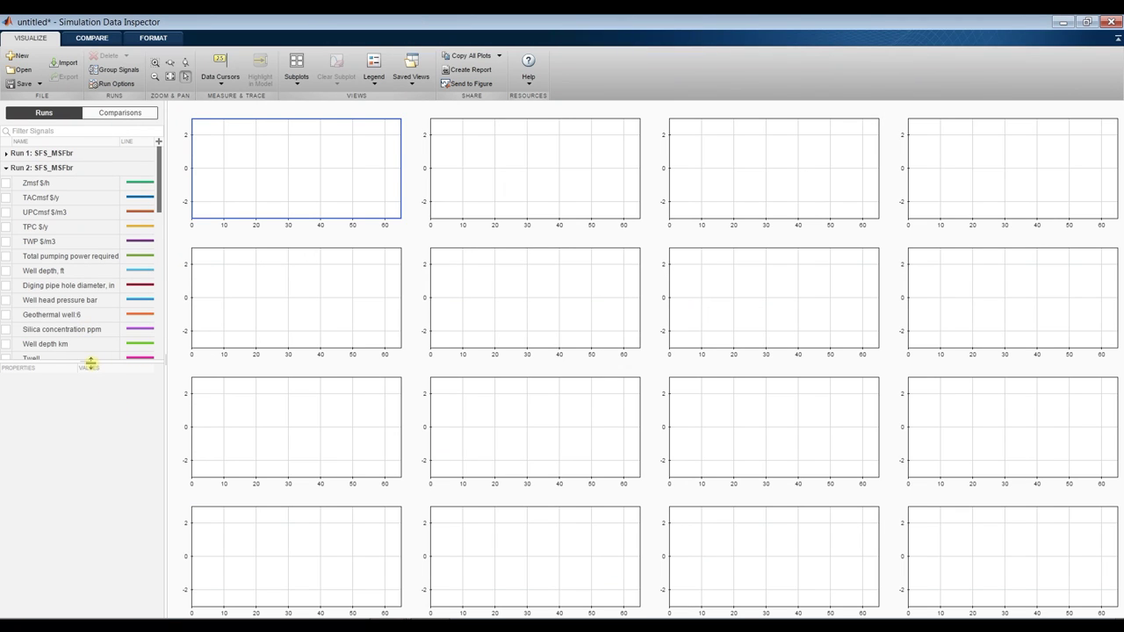
drag(91, 363, 91, 569)
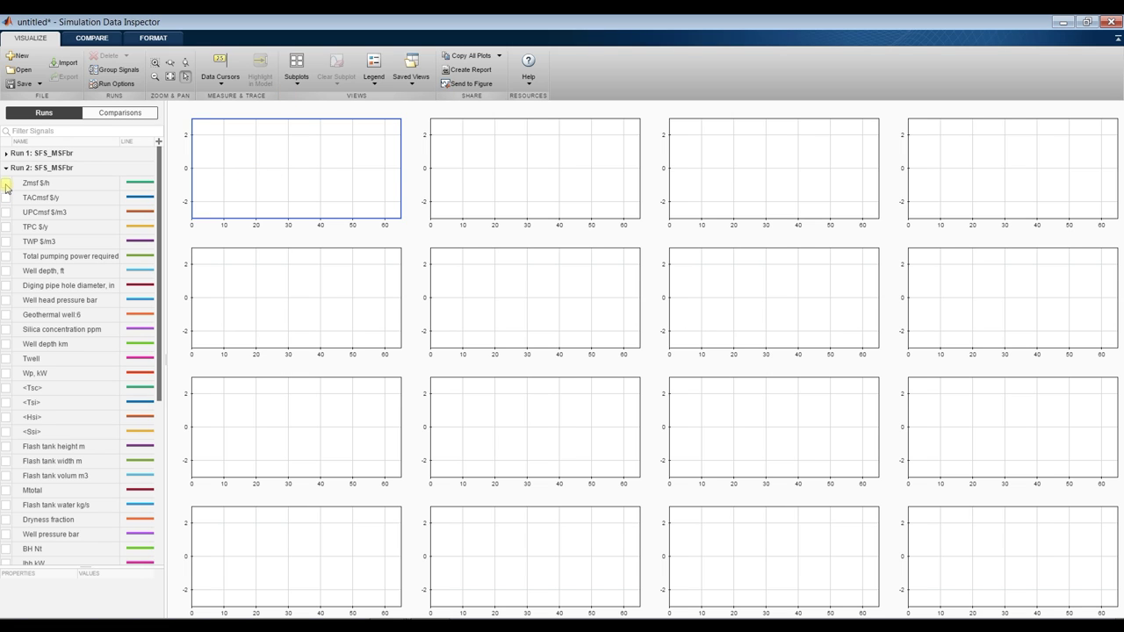
click(6, 183)
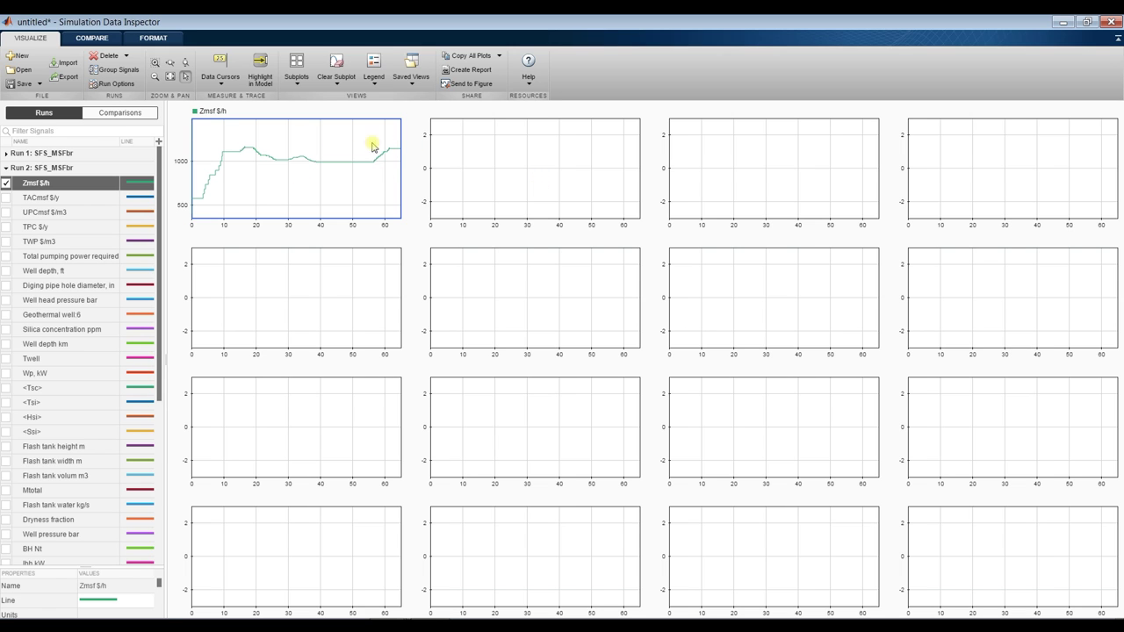
Plot TACmsf $/y, UPCmsf $/m3 and TPC $/y in the remaining three top-row subplots
click(545, 155)
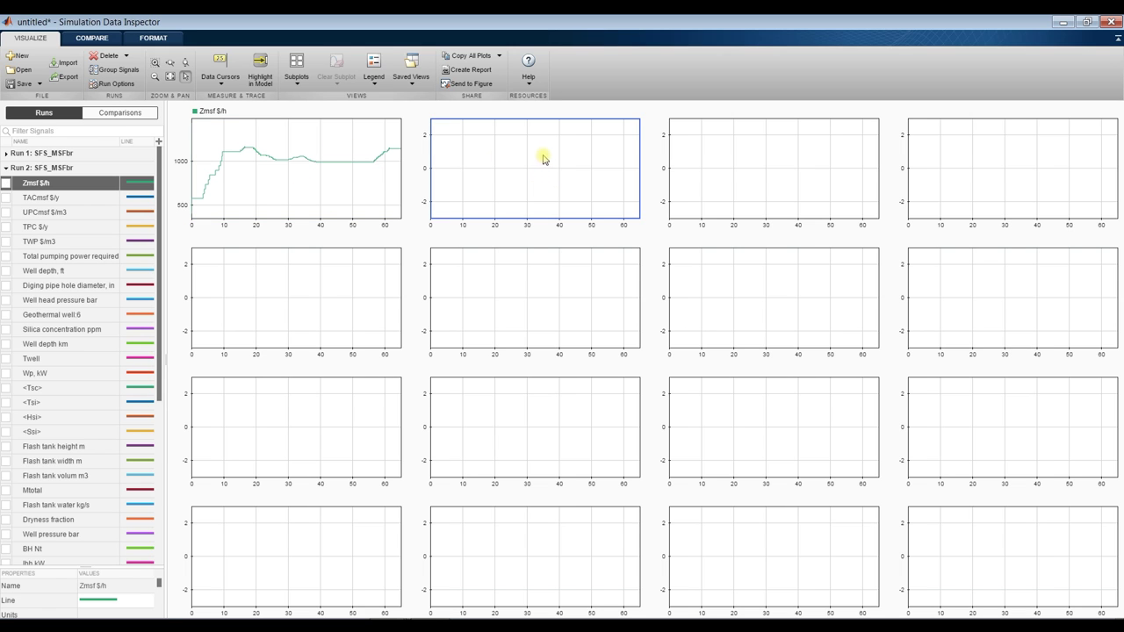
click(6, 197)
click(785, 162)
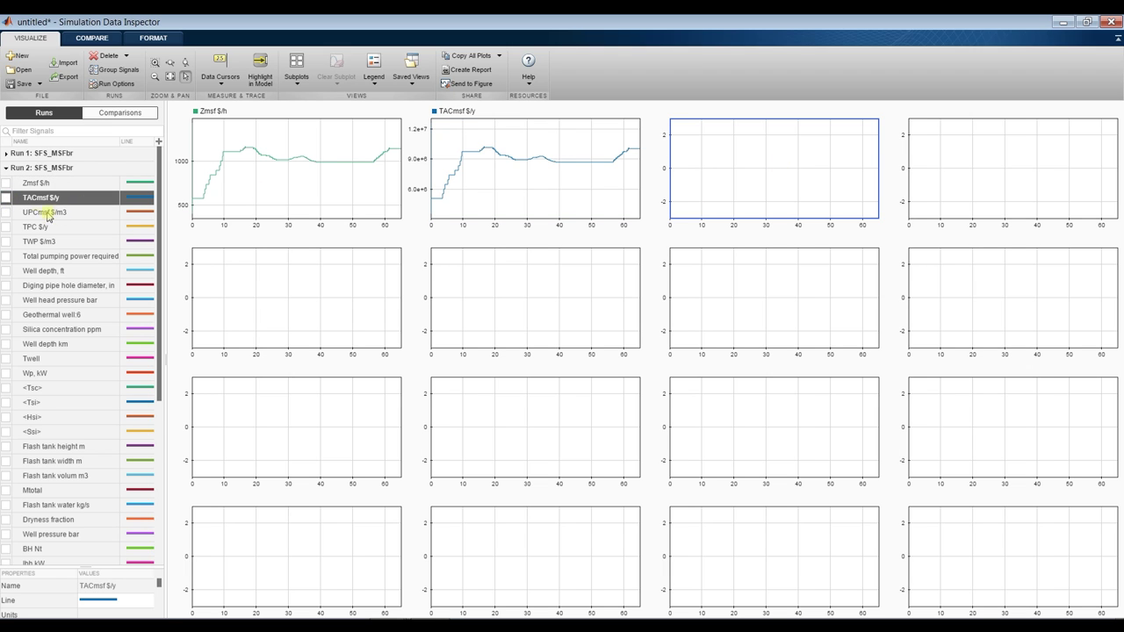
click(7, 213)
click(982, 167)
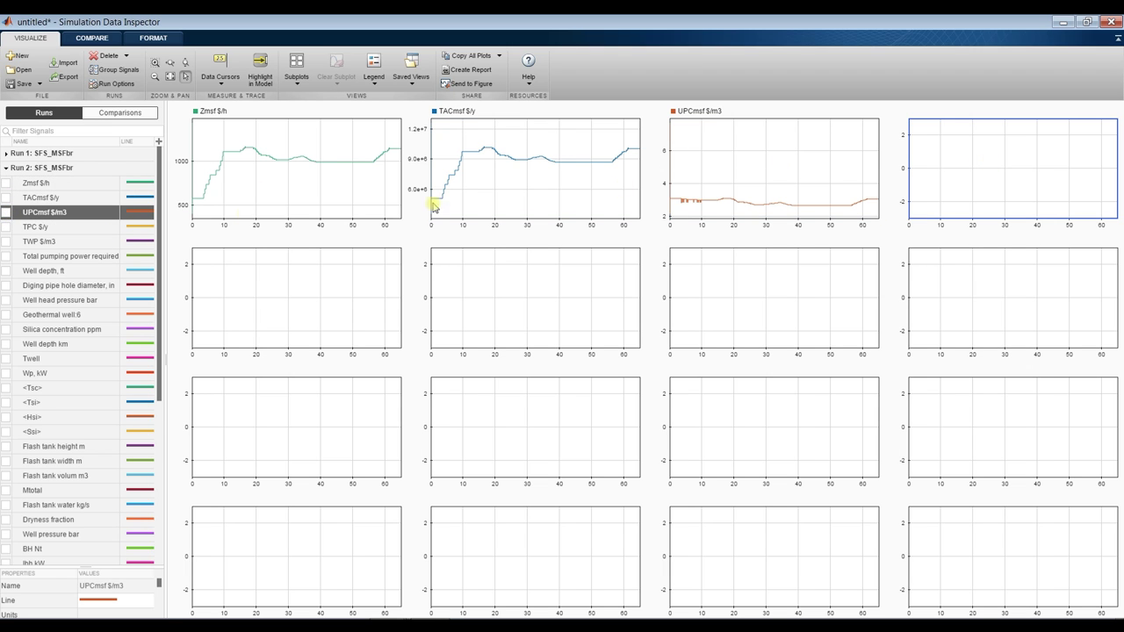
click(6, 227)
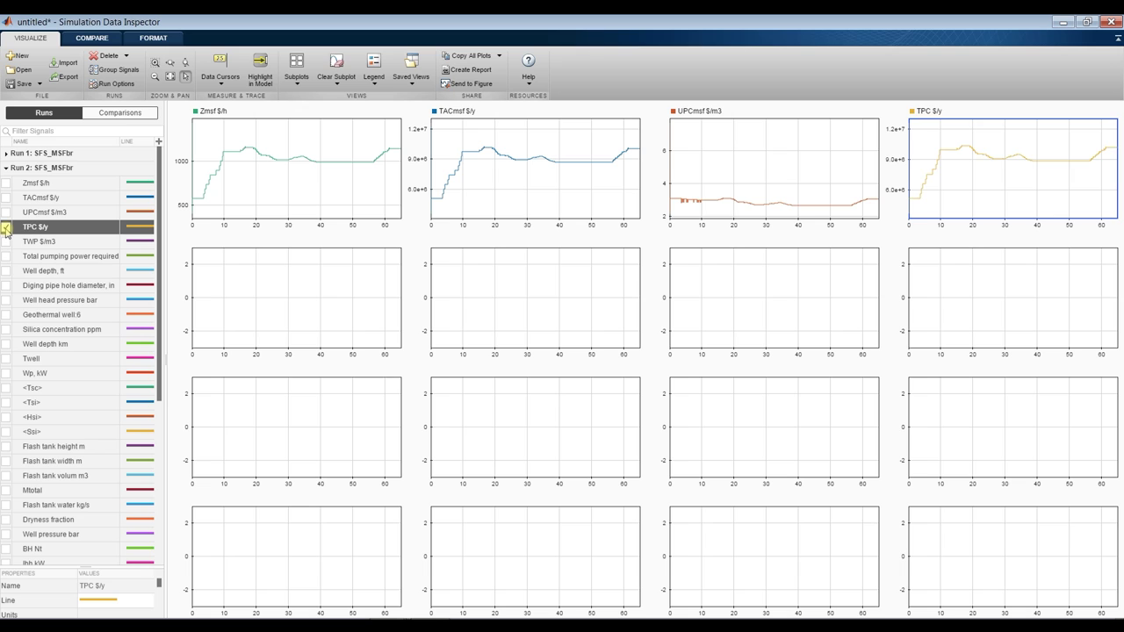
Plot TWP $/m3 and total pumping power in the first two subplots of row two
click(307, 277)
click(7, 242)
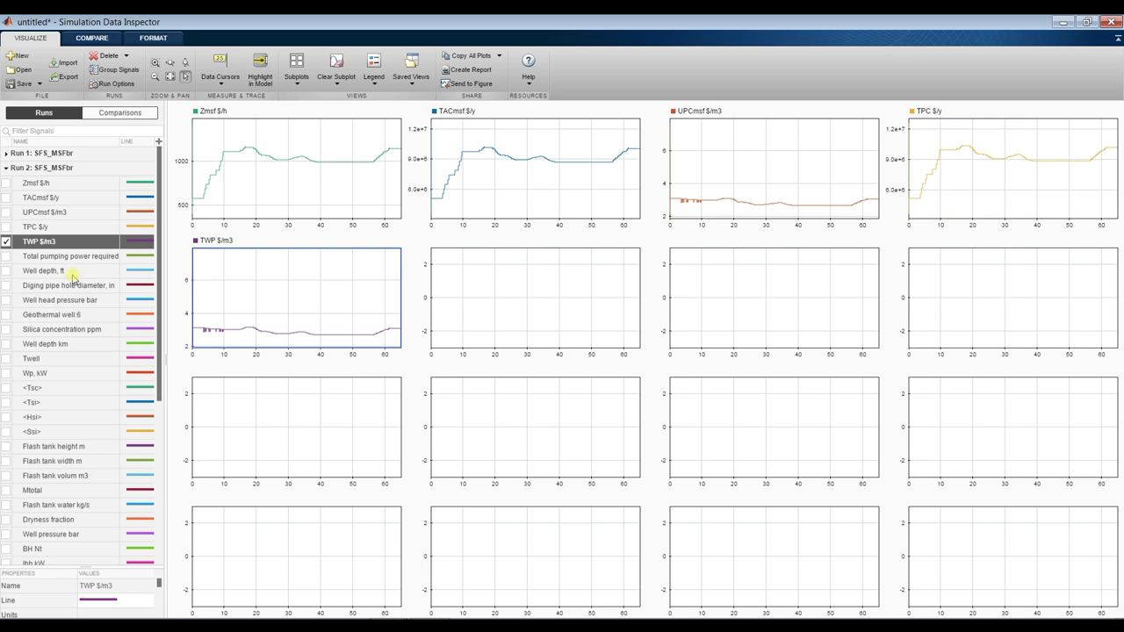
click(464, 299)
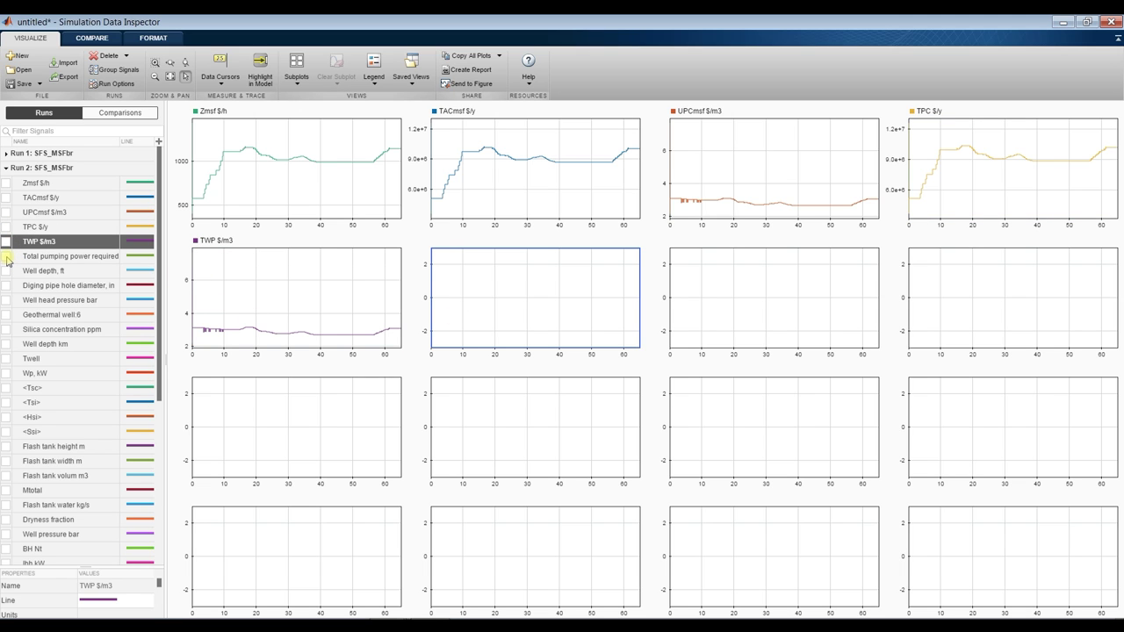
click(6, 257)
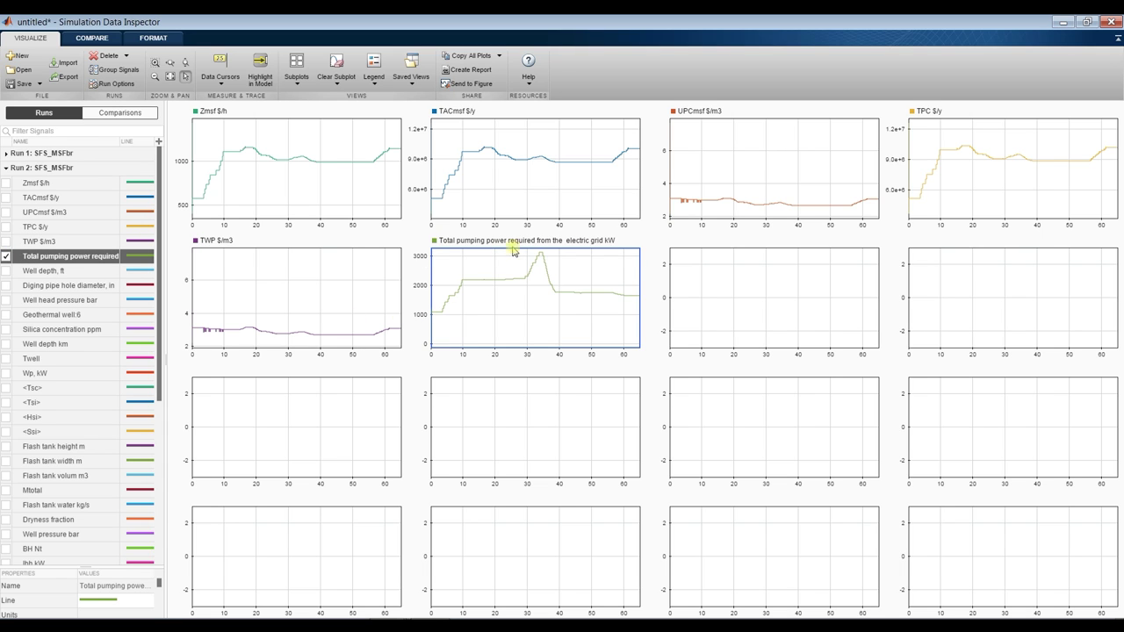
click(762, 279)
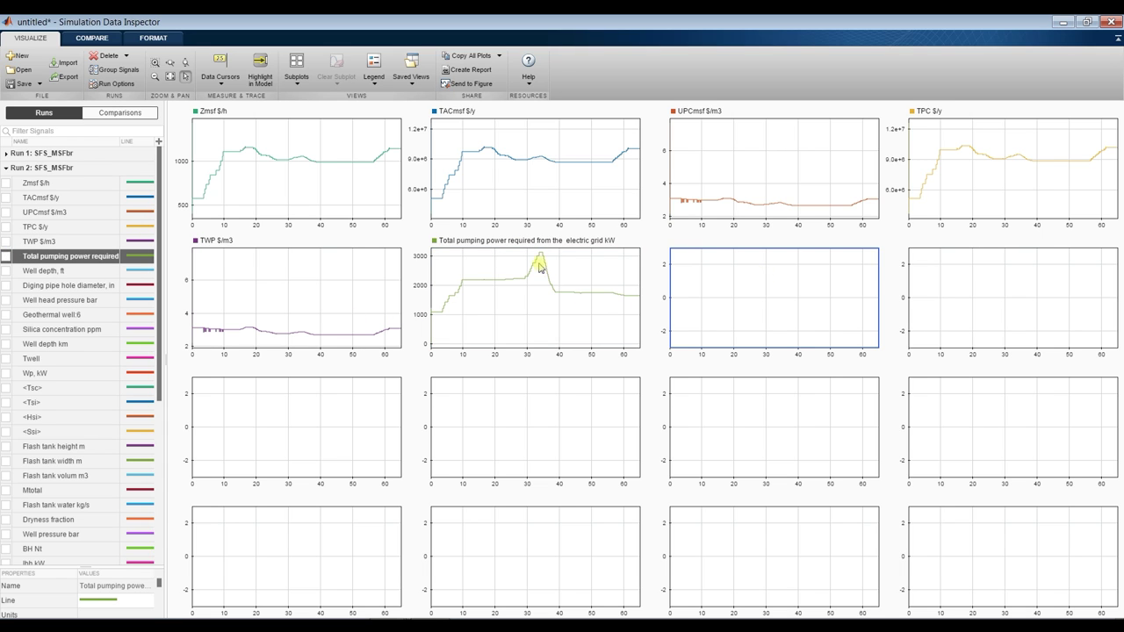
Plot Well depth ft and the pipe hole diameter in row two's last two subplots
click(6, 271)
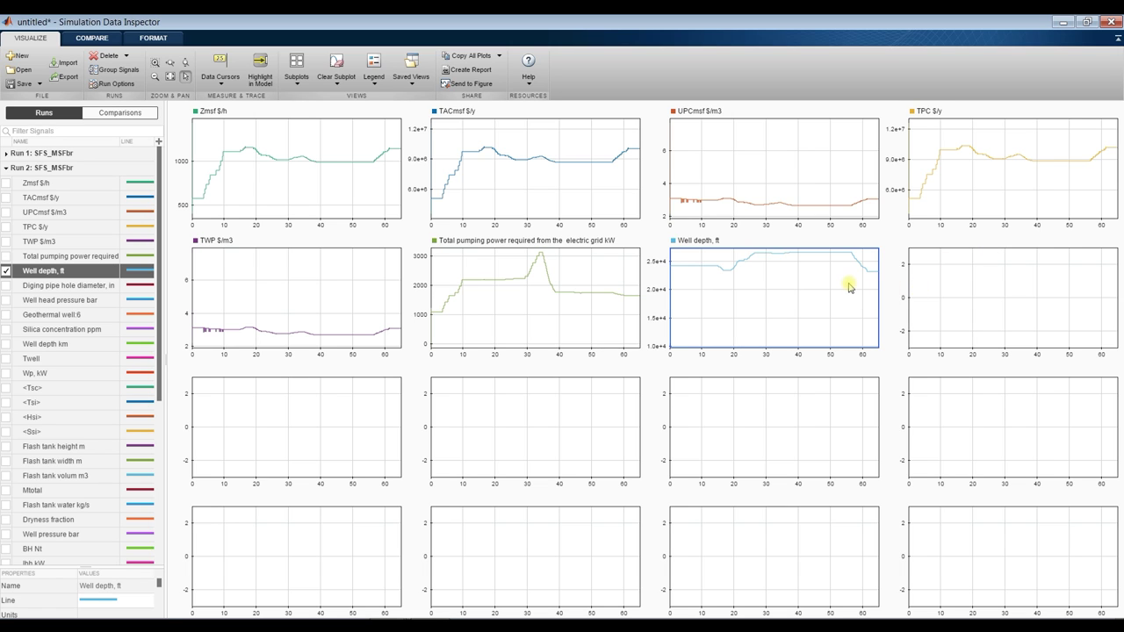
click(953, 289)
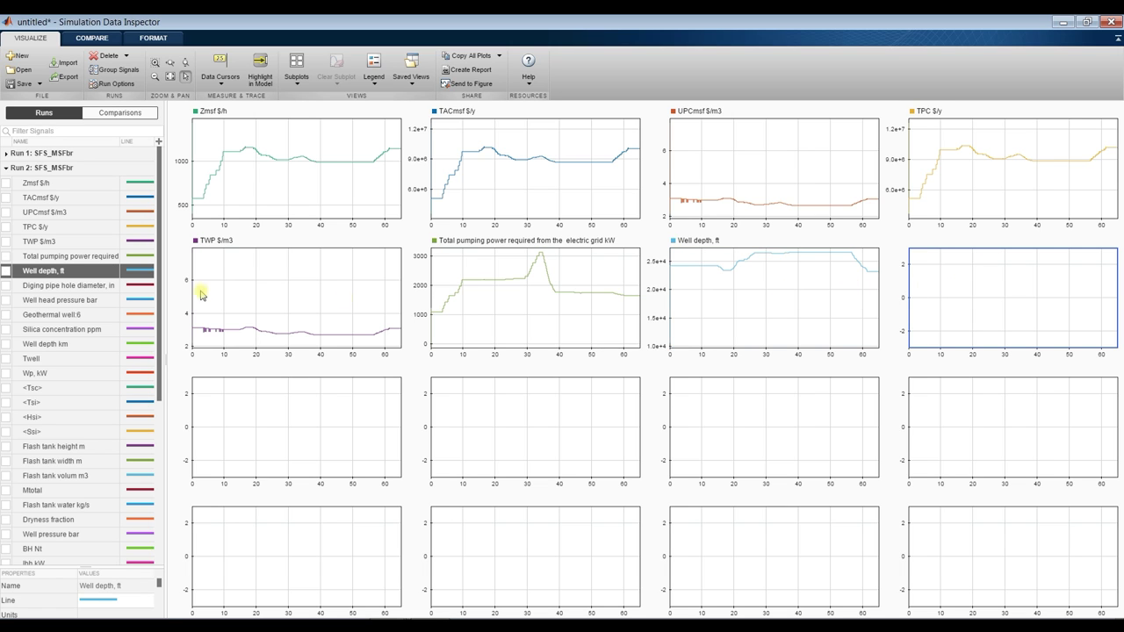
click(7, 287)
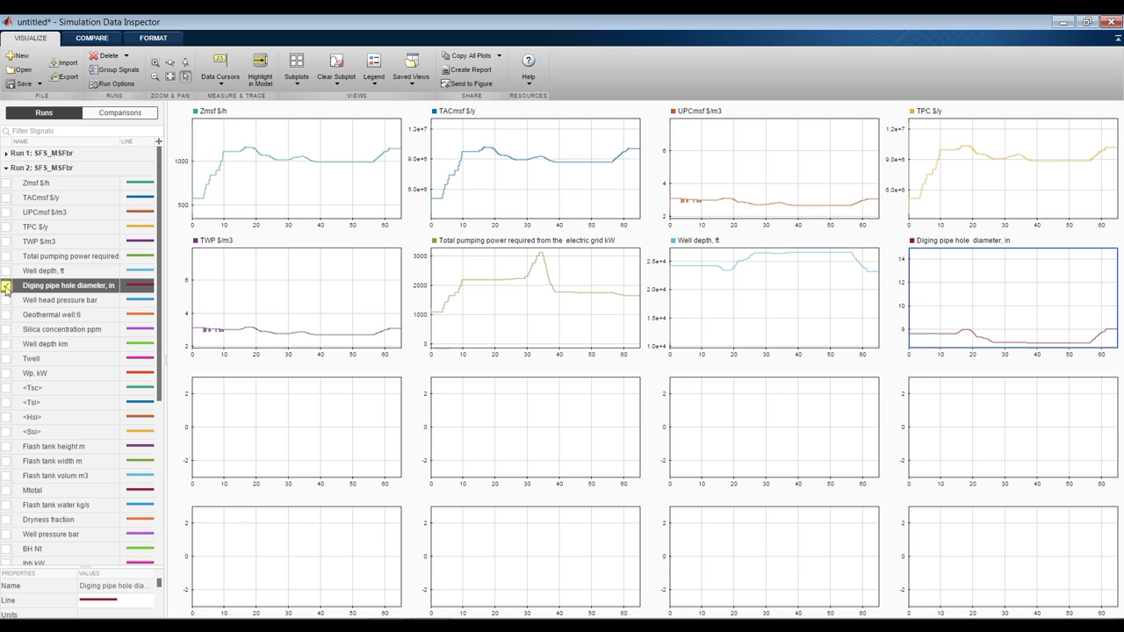
Fill row three with Silica concentration ppm, Well depth km, Twell and Wp kW
click(286, 423)
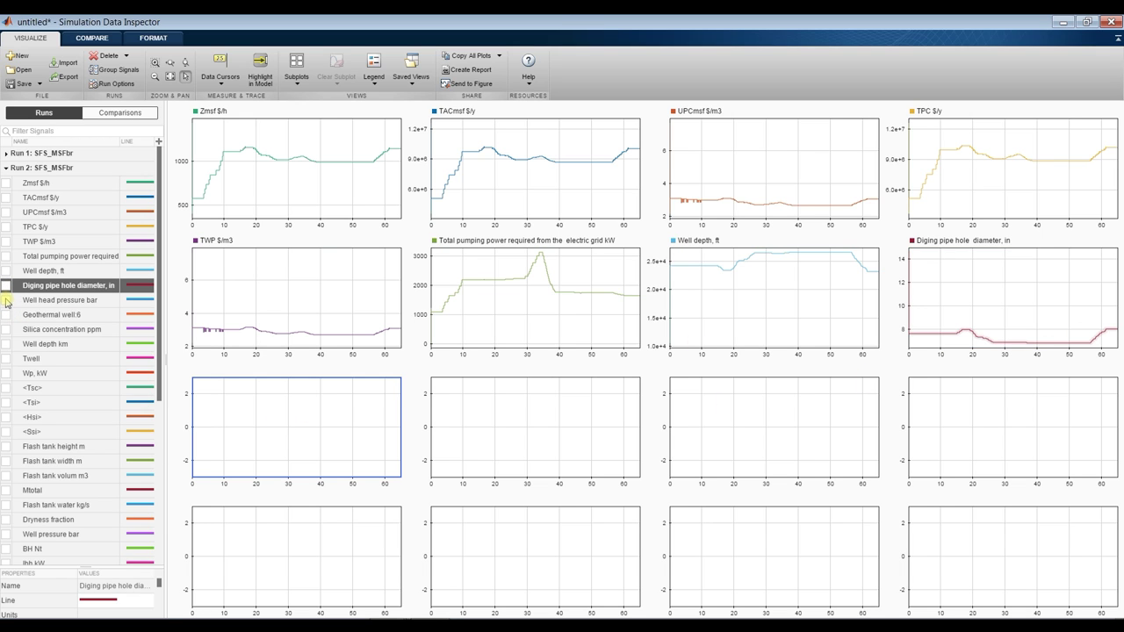
click(6, 331)
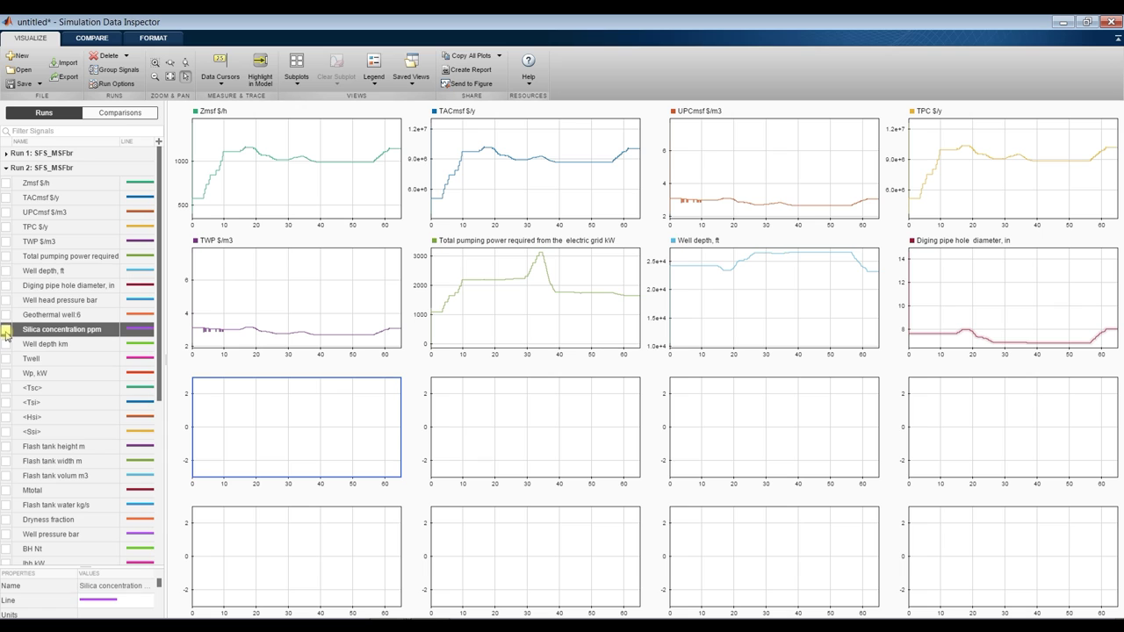
click(481, 437)
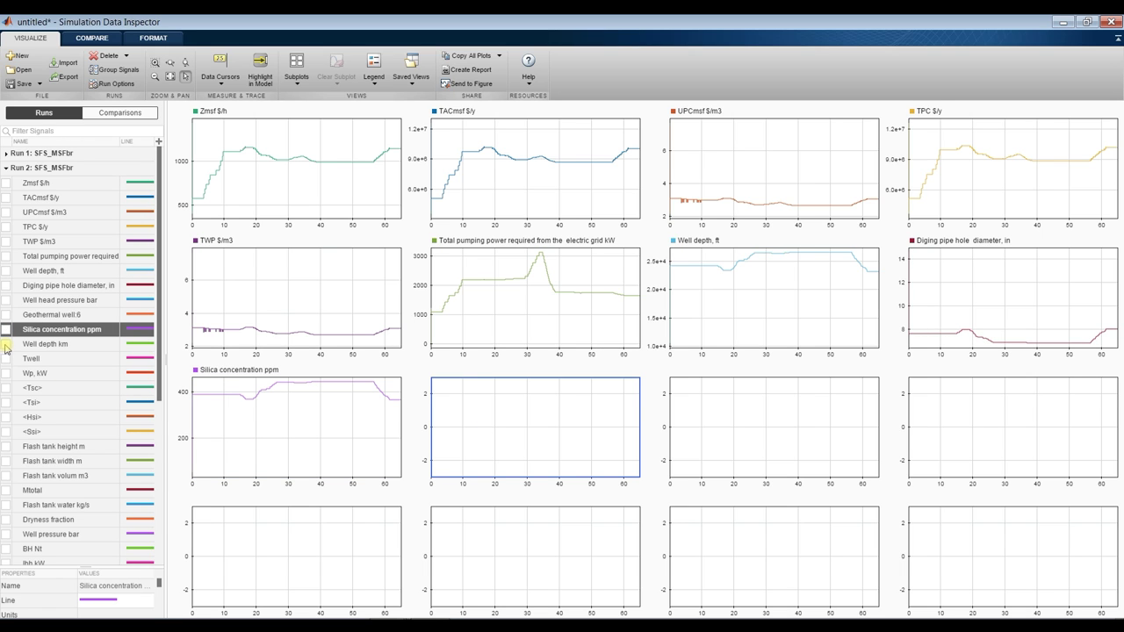
click(6, 345)
click(715, 414)
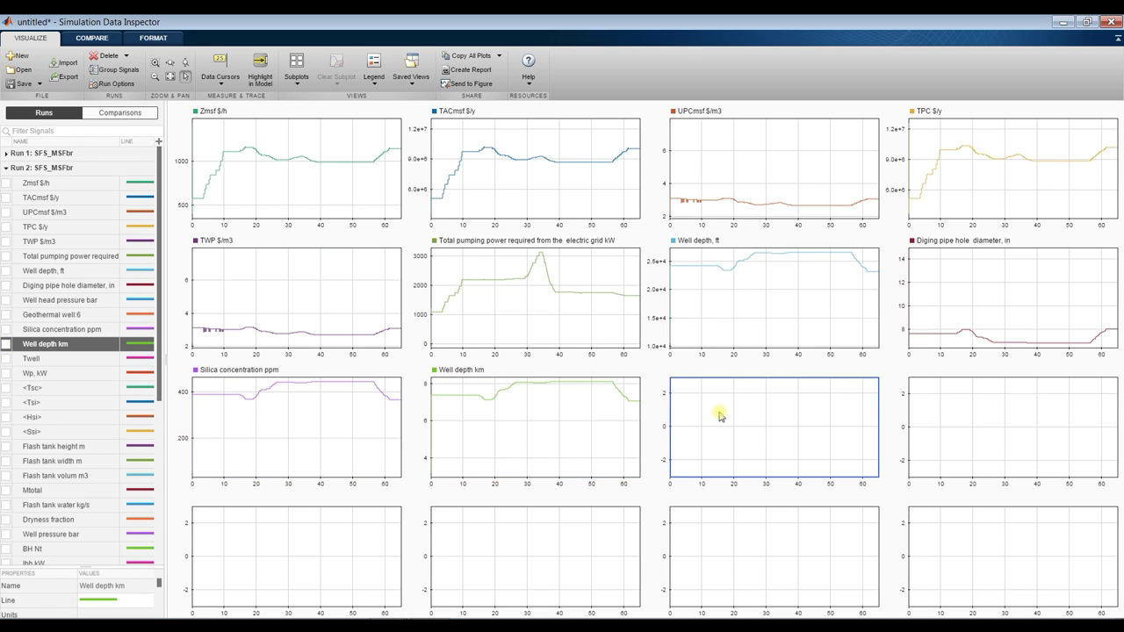
click(7, 360)
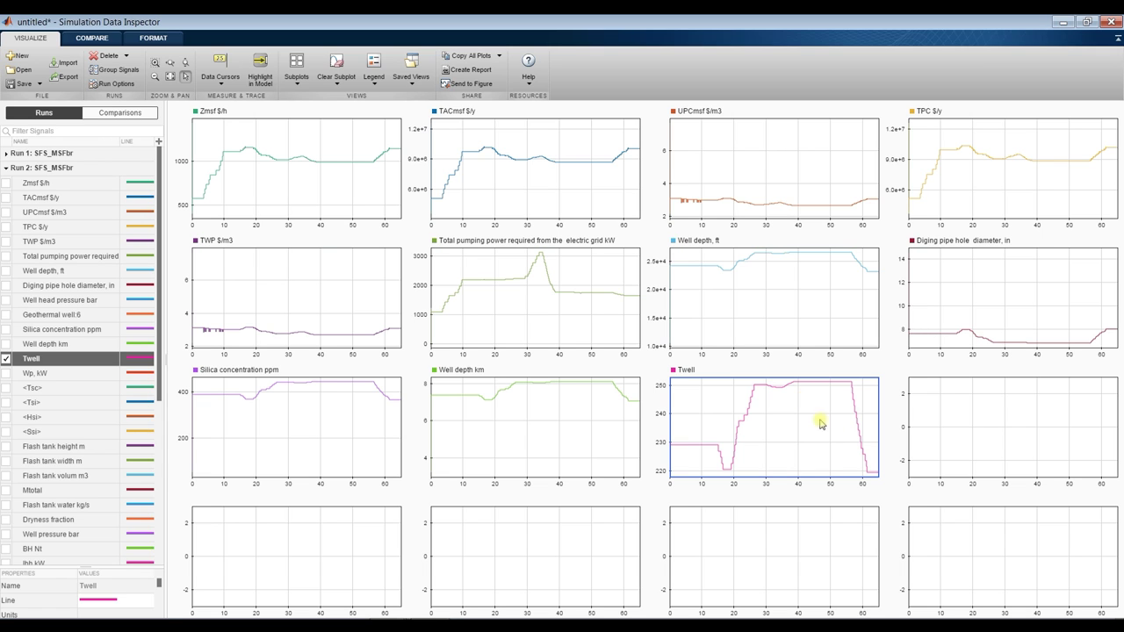
click(973, 444)
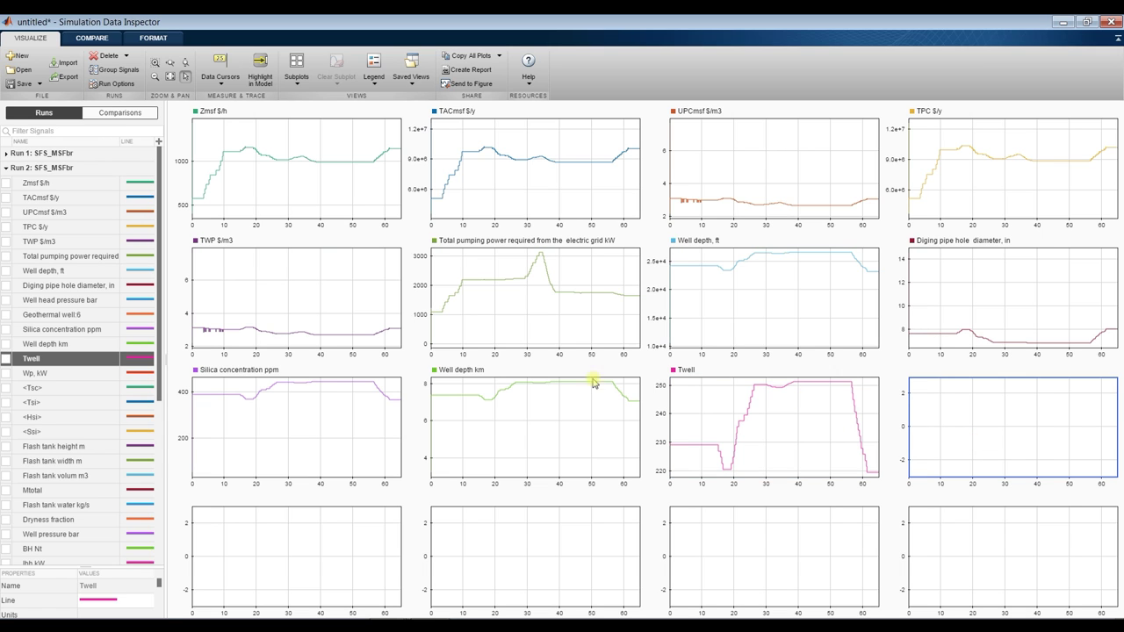
click(7, 373)
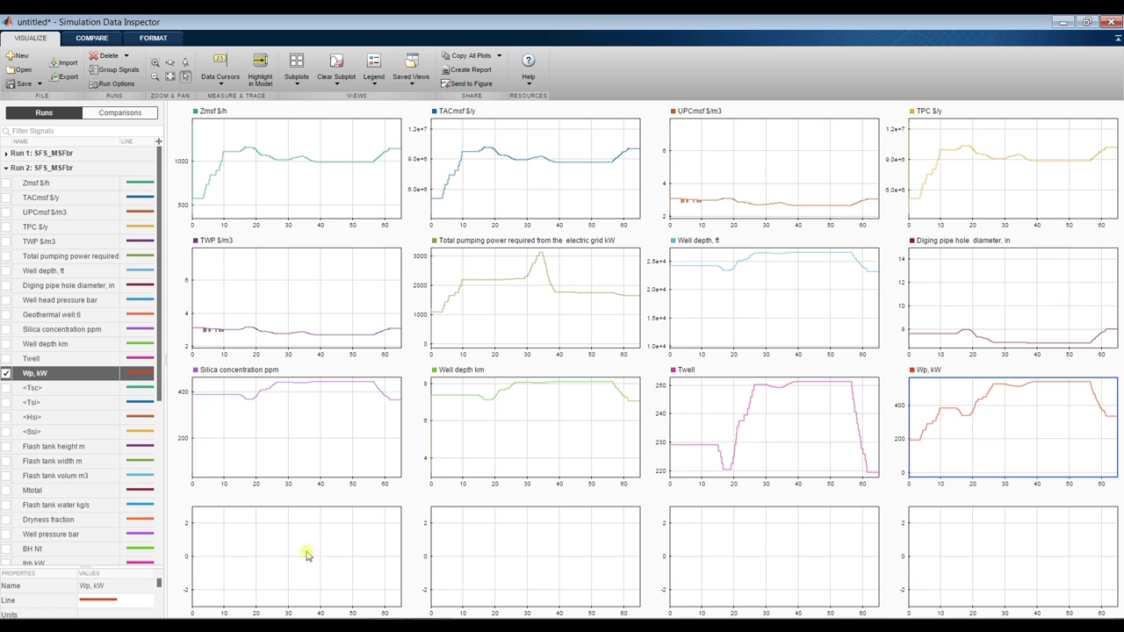
Plot Flash tank height m and Flash tank width m together in the bottom-left subplot
scroll(129, 443, down, 2)
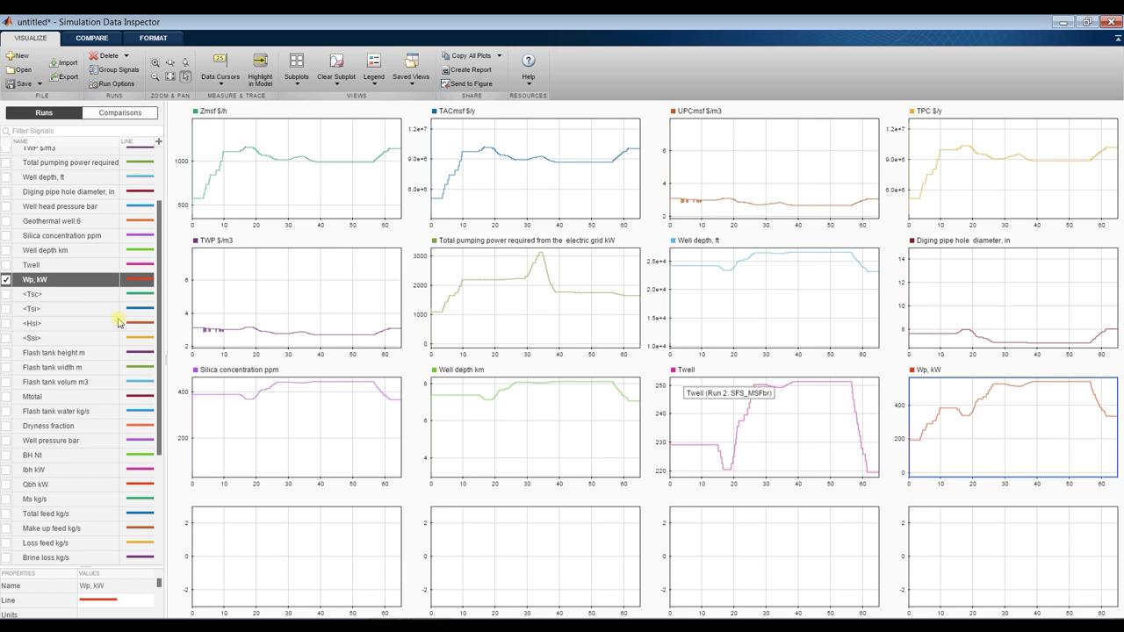
click(273, 569)
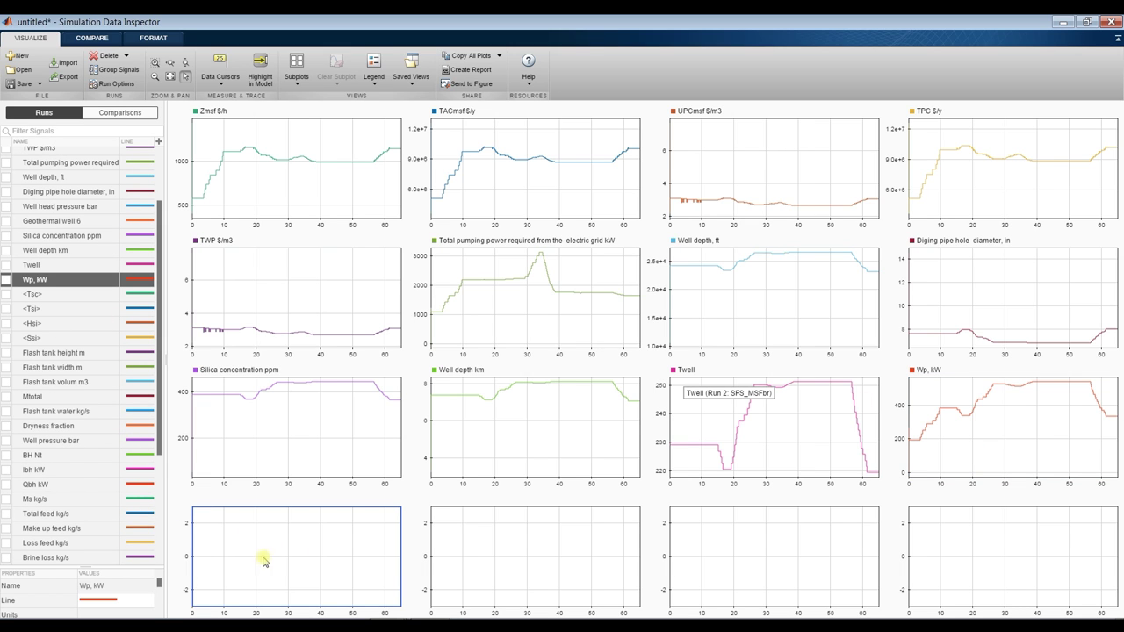
click(6, 354)
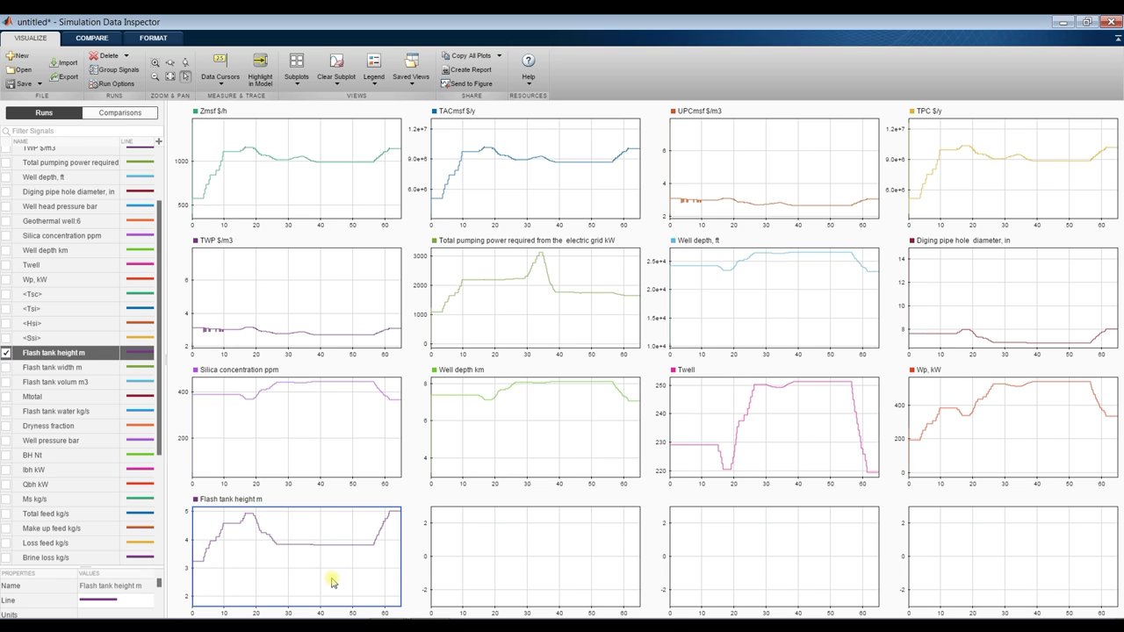
key(Down)
key(space)
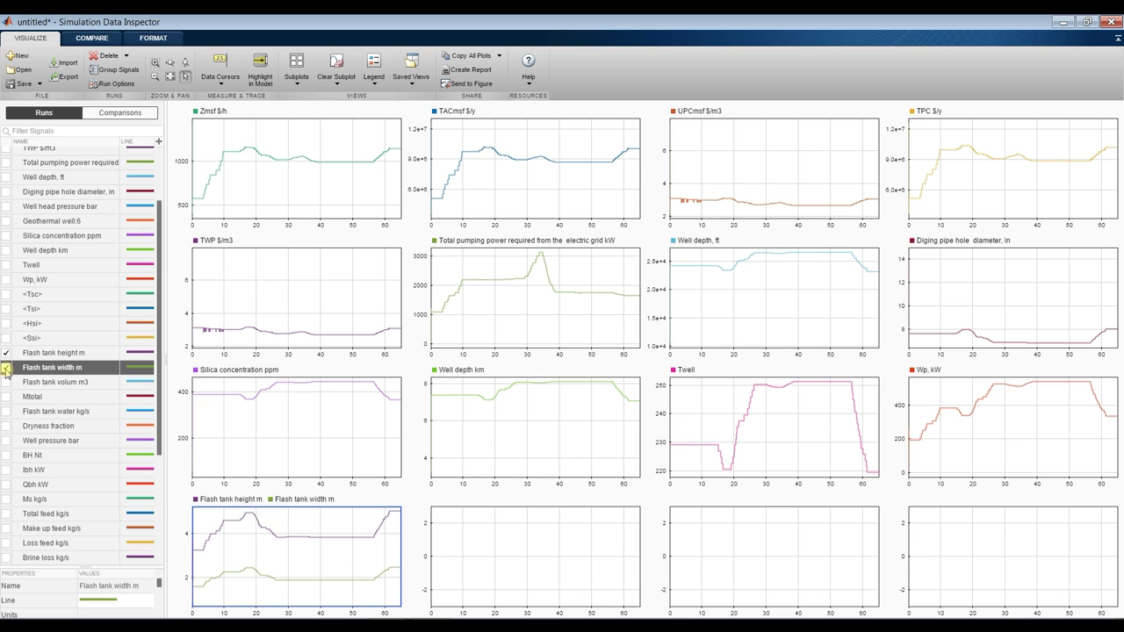
Plot Flash tank volum m3, Mtotal and Dryness fraction in the remaining bottom subplots
click(498, 546)
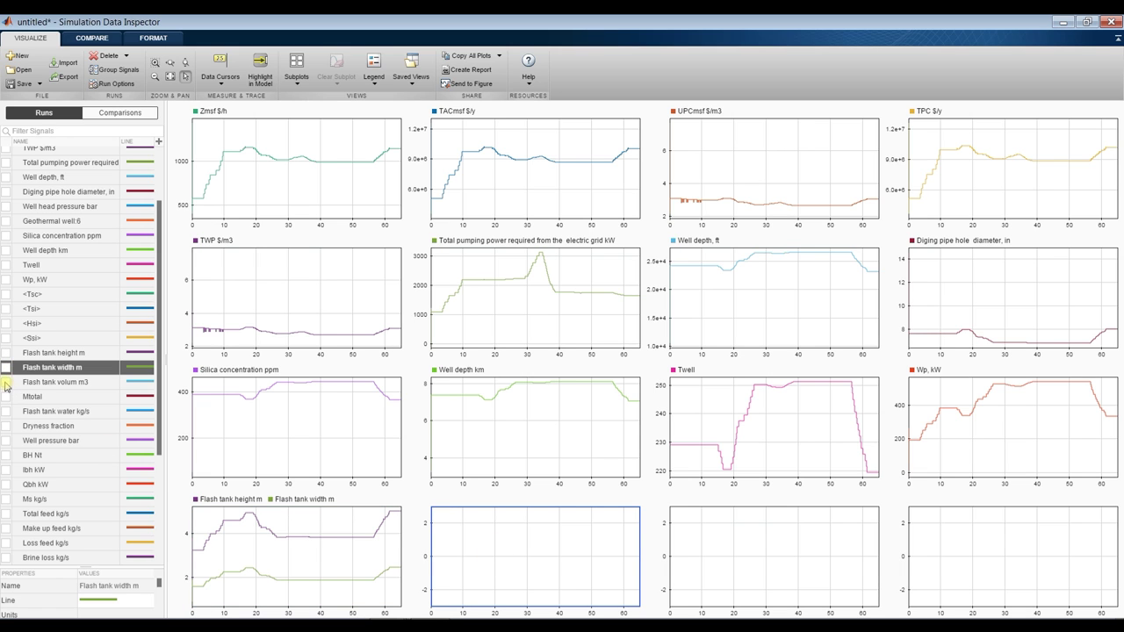
click(6, 382)
click(717, 548)
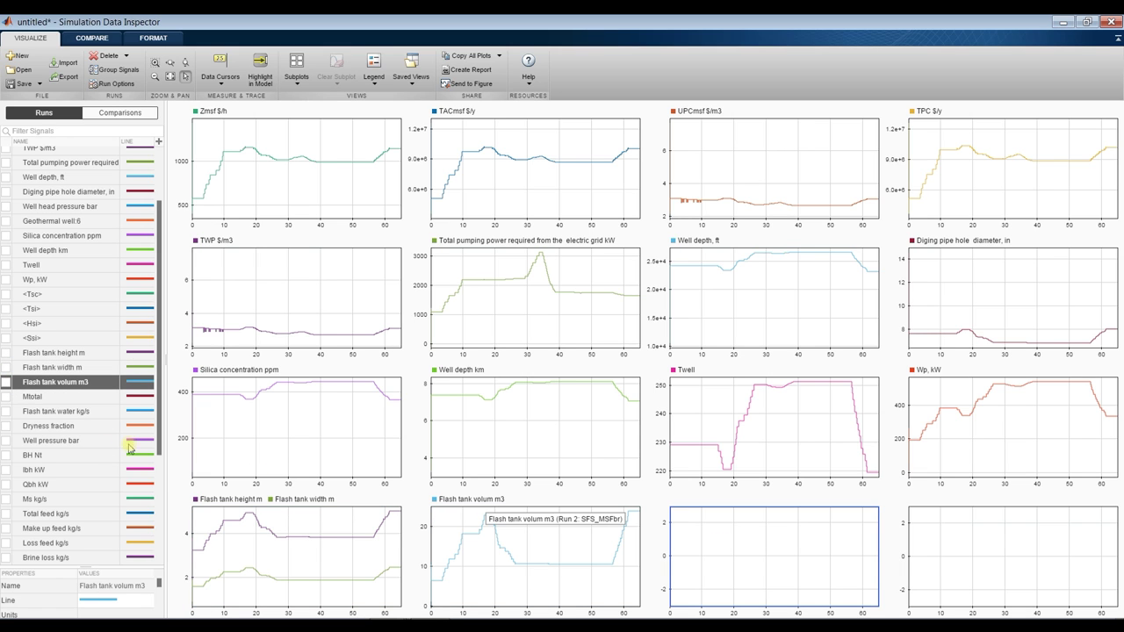
click(5, 397)
click(925, 538)
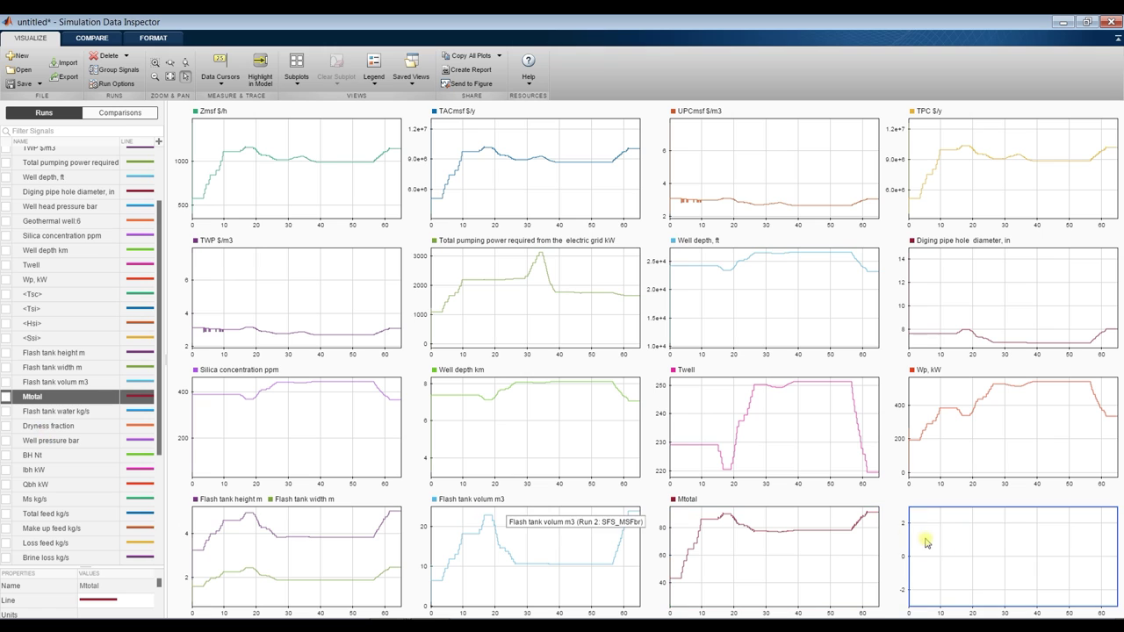
click(6, 411)
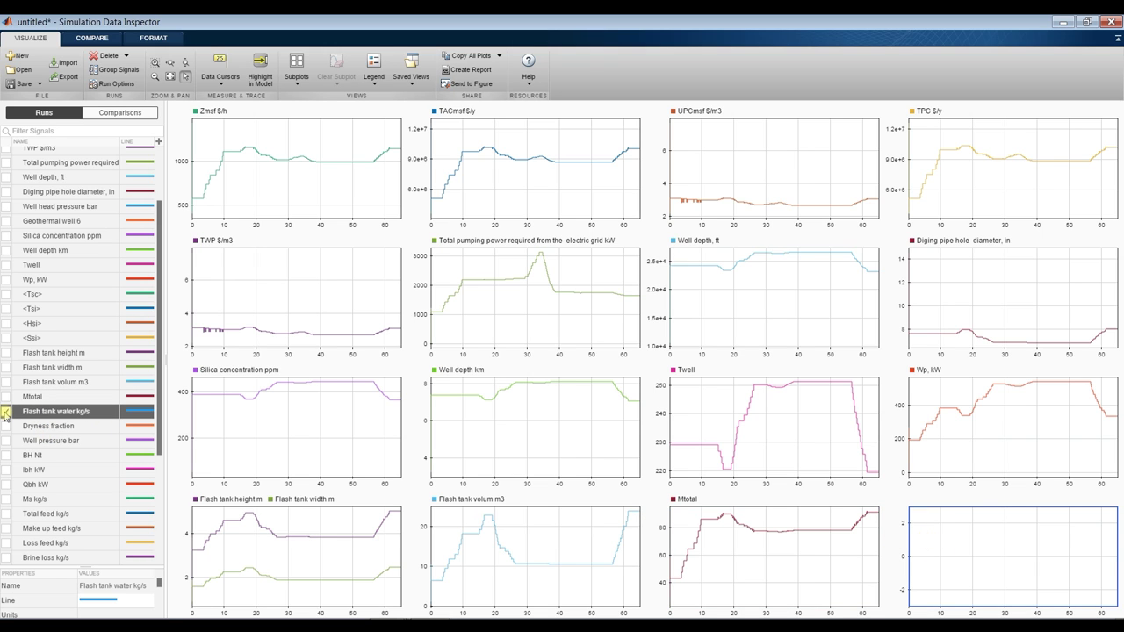
click(6, 412)
click(6, 426)
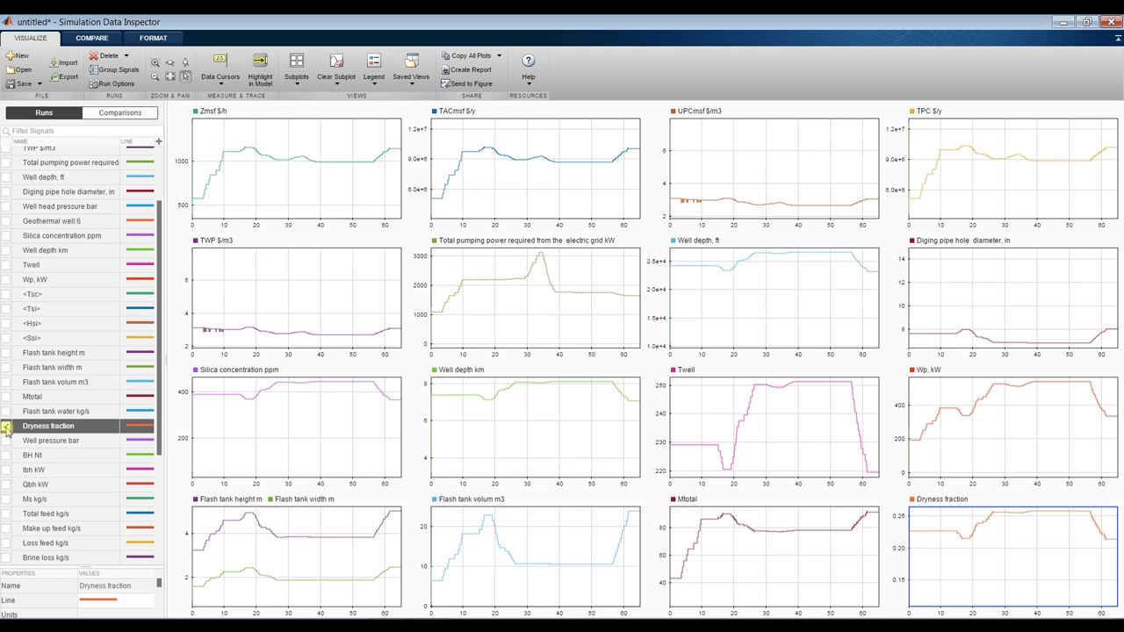